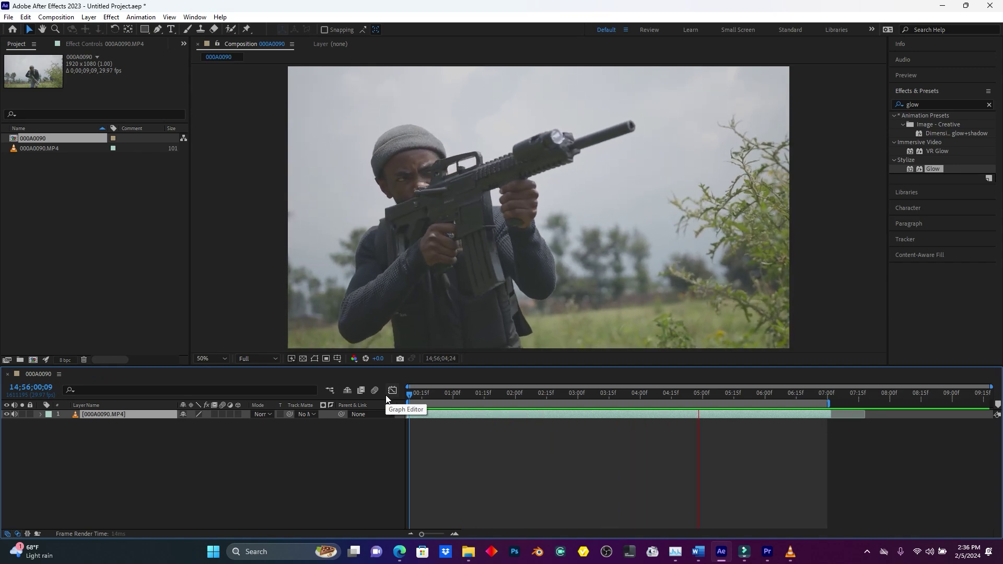
Play back the gun footage to review where the shots are fired.
{"action": "left_click_drag", "start_coordinate": [416, 394], "coordinate": [474, 397]}
{"action": "key", "text": "space"}
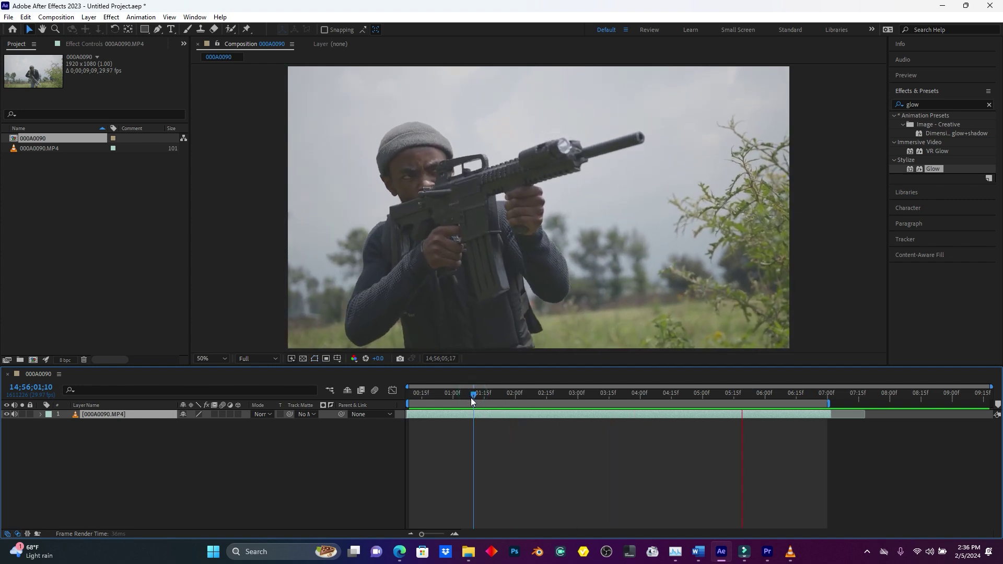
{"action": "key", "text": "space"}
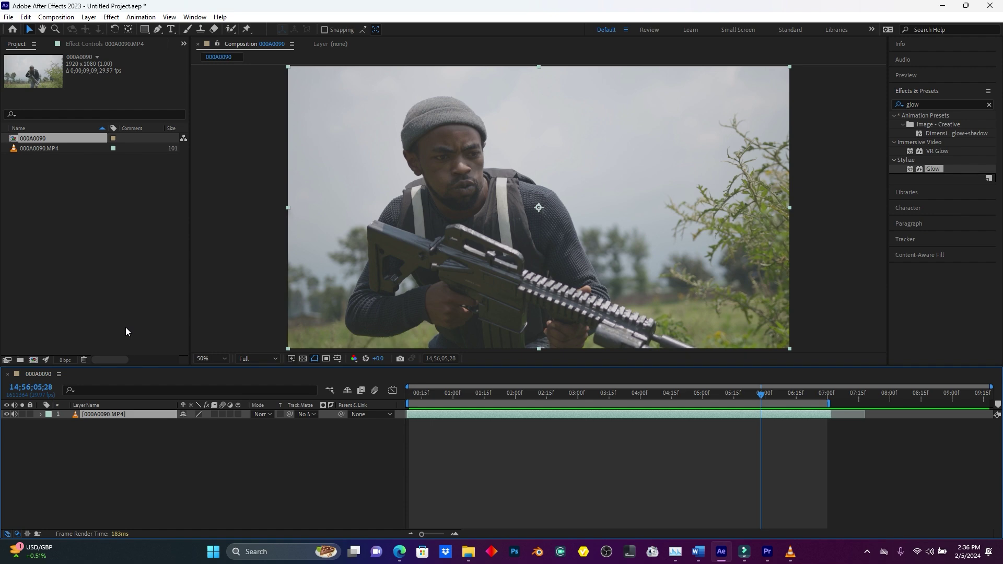
Import fire.mp4 and add it as a layer above the gun footage in the 000A0090 composition.
{"action": "double_click", "coordinate": [84, 253]}
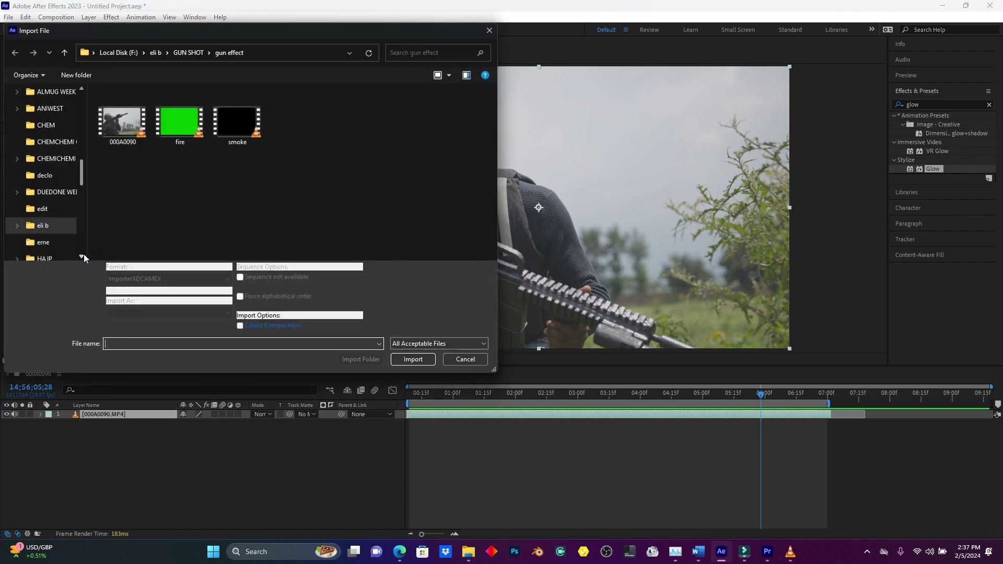
{"action": "double_click", "coordinate": [187, 123]}
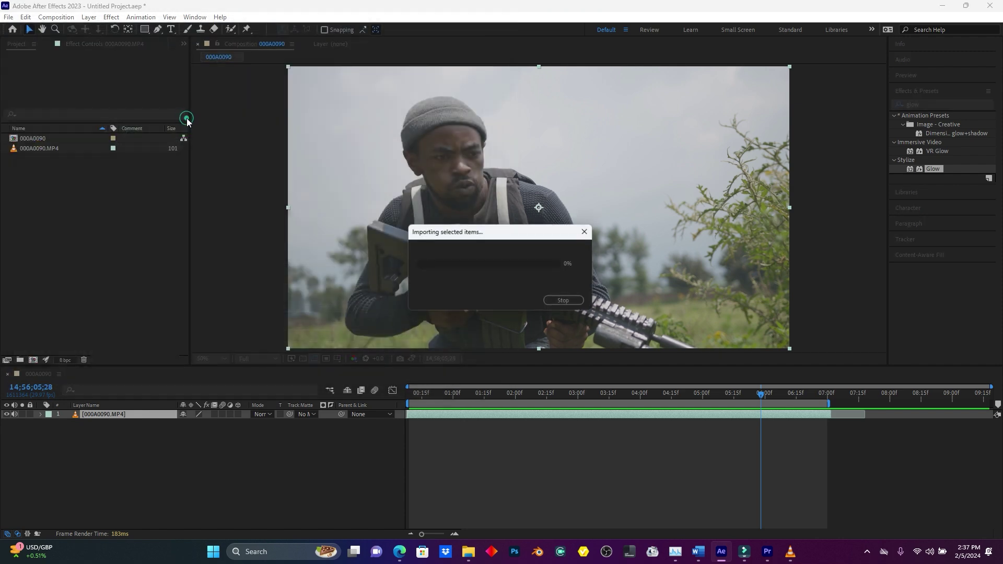
{"action": "left_click_drag", "start_coordinate": [39, 159], "coordinate": [116, 412]}
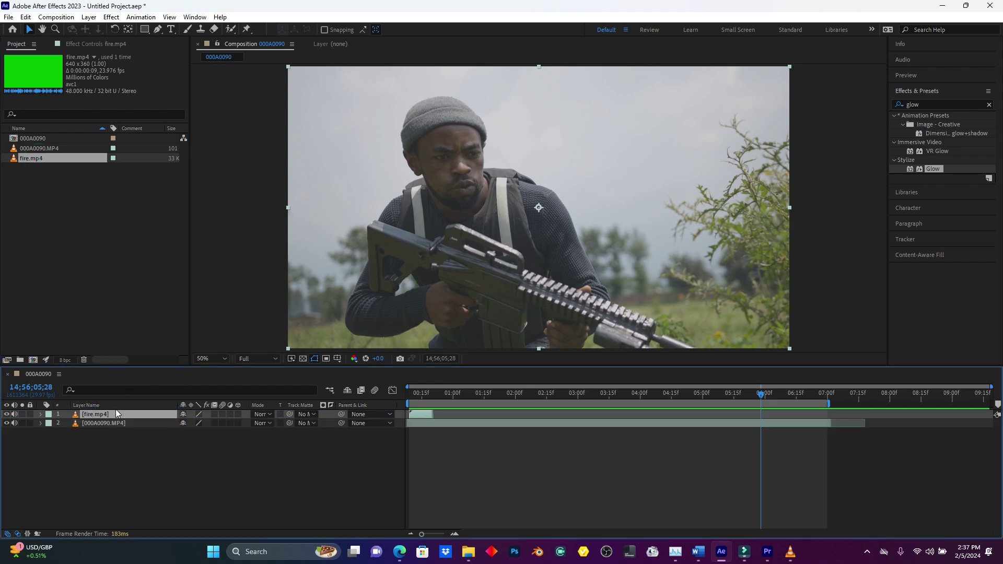
Locate the gun's recoil in the footage and move the fire.mp4 layer to start at about 14;56;03;10.
{"action": "left_click", "coordinate": [416, 396]}
{"action": "left_click_drag", "start_coordinate": [421, 400], "coordinate": [481, 399]}
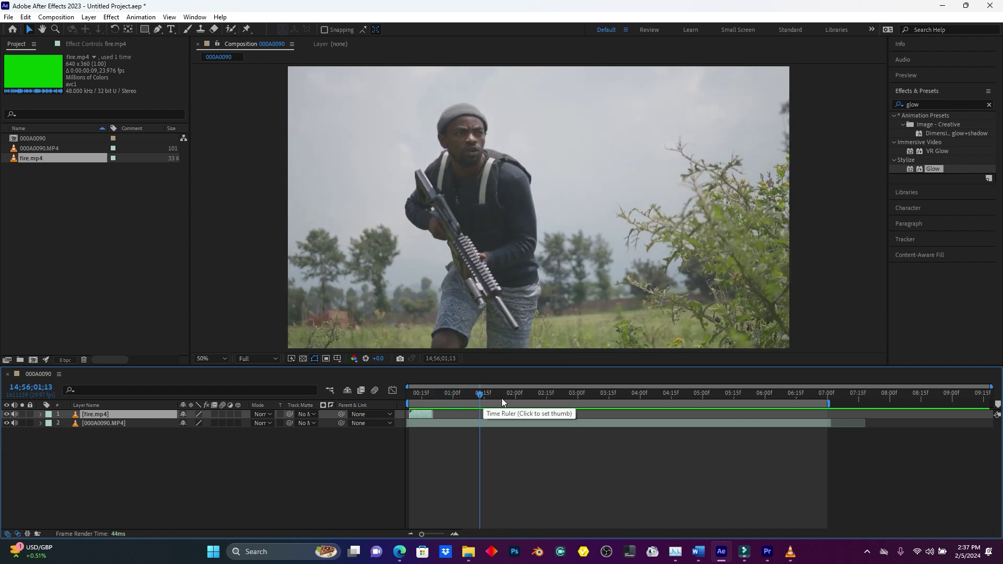
{"action": "key", "text": "space"}
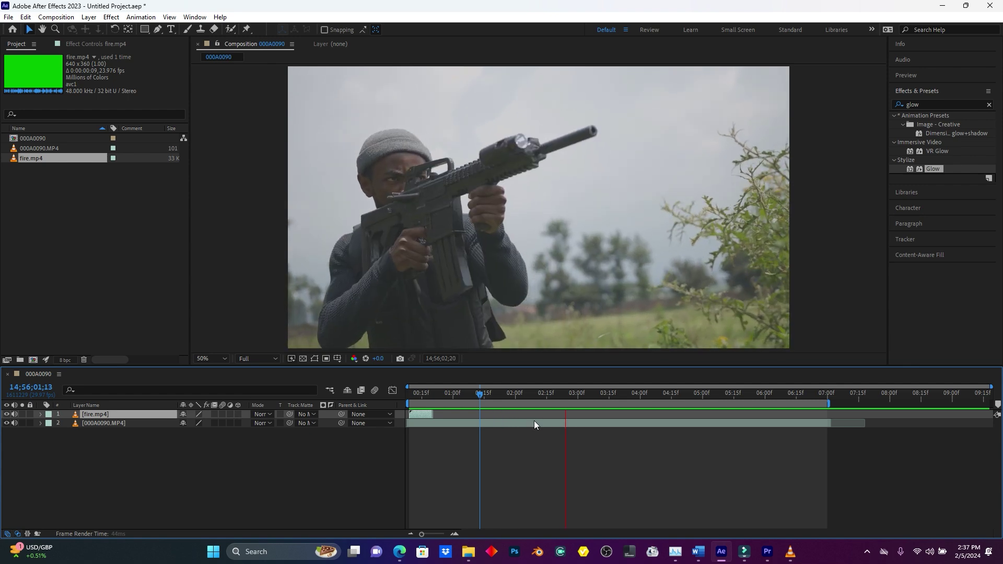
{"action": "key", "text": "space"}
{"action": "key", "text": "space"}
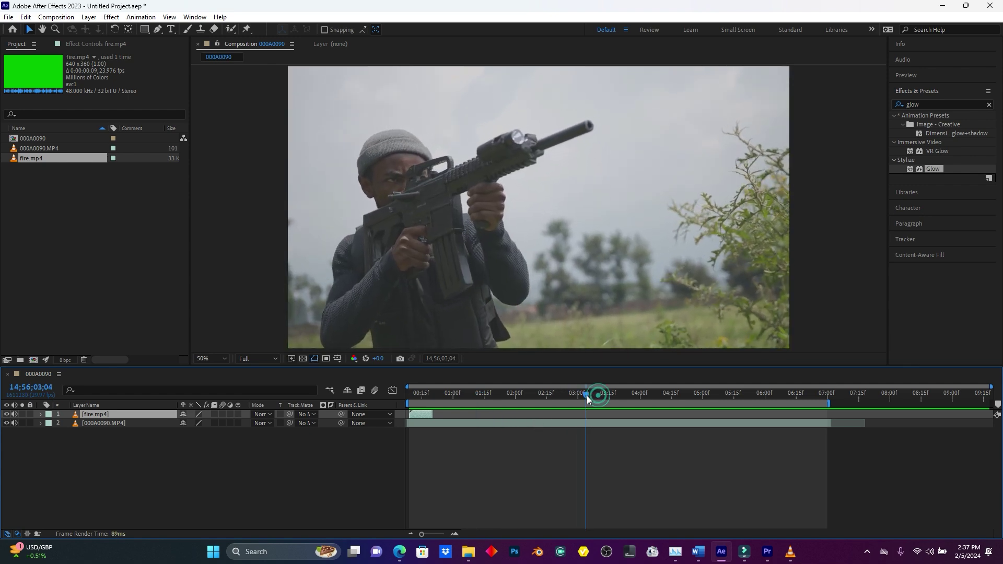
{"action": "key", "text": "space"}
{"action": "left_click_drag", "start_coordinate": [595, 394], "coordinate": [554, 393]}
{"action": "key", "text": "space"}
{"action": "key", "text": "space"}
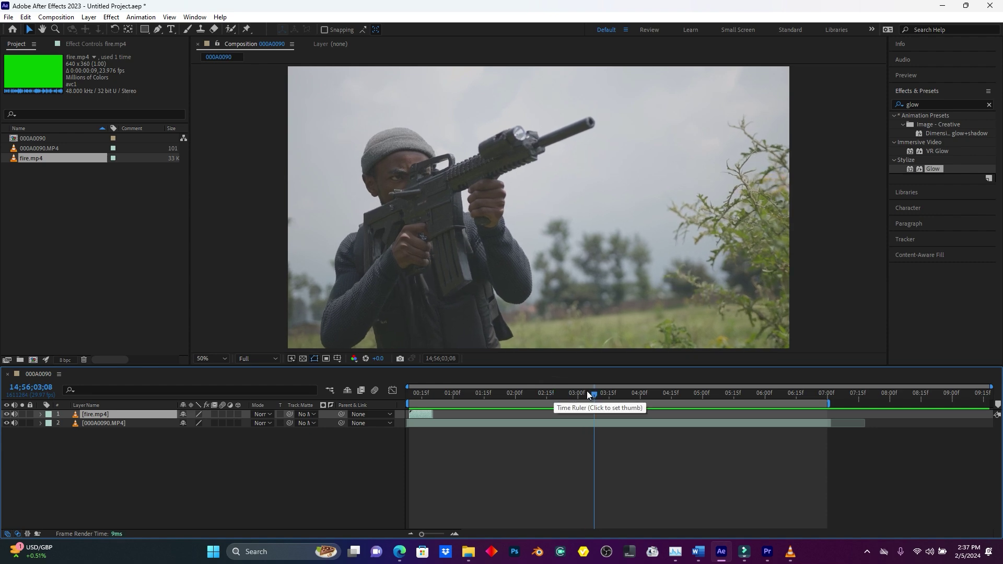
{"action": "mouse_move", "coordinate": [596, 393]}
{"action": "left_mouse_down"}
{"action": "mouse_move", "coordinate": [575, 394]}
{"action": "mouse_move", "coordinate": [606, 396]}
{"action": "left_mouse_up"}
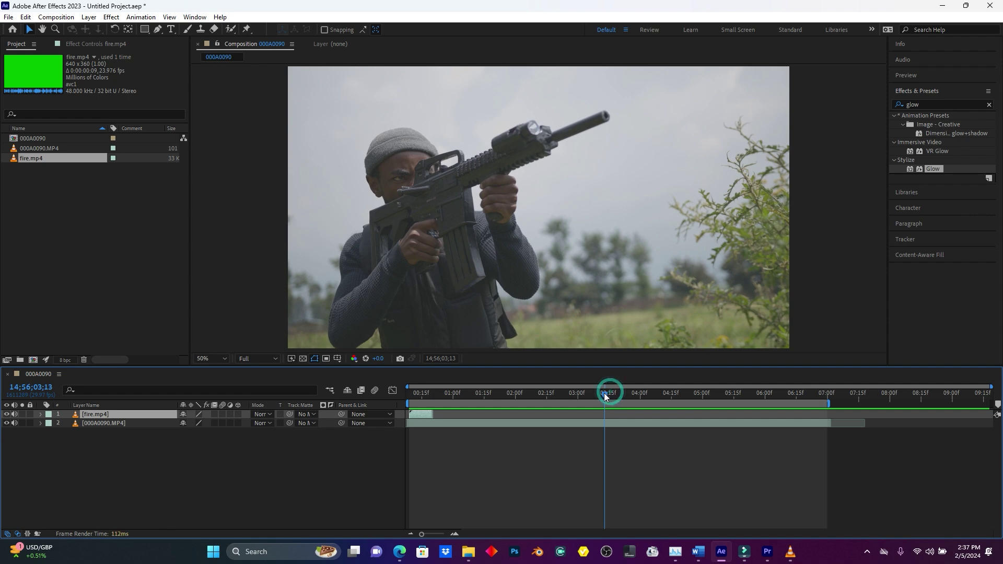
{"action": "left_click_drag", "start_coordinate": [418, 415], "coordinate": [606, 415]}
Shift the fire.mp4 layer two frames later and preview its timing against the recoil.
{"action": "left_click_drag", "start_coordinate": [422, 534], "coordinate": [435, 534]}
{"action": "left_click_drag", "start_coordinate": [699, 396], "coordinate": [687, 395]}
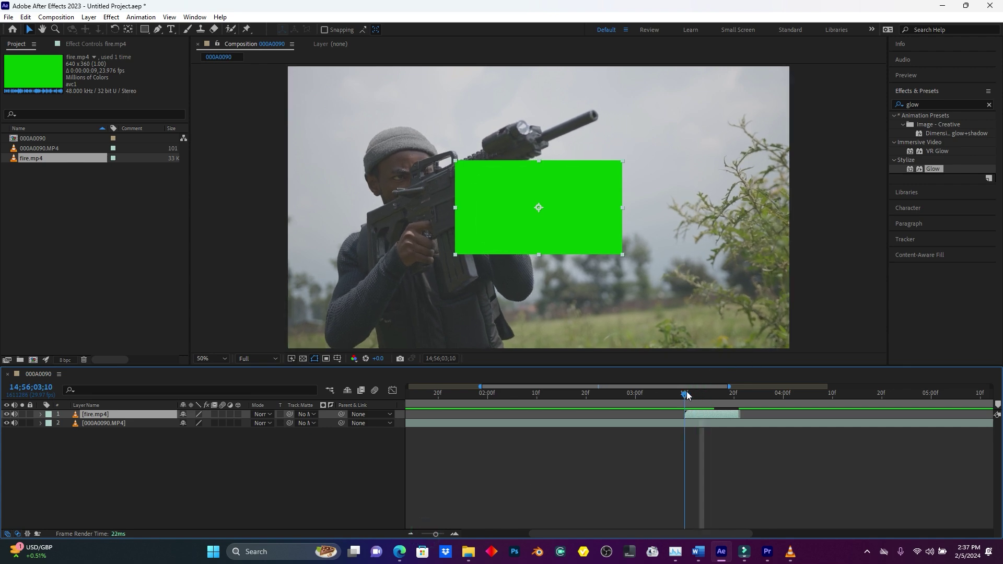
{"action": "left_click", "coordinate": [657, 395]}
{"action": "key", "text": "space"}
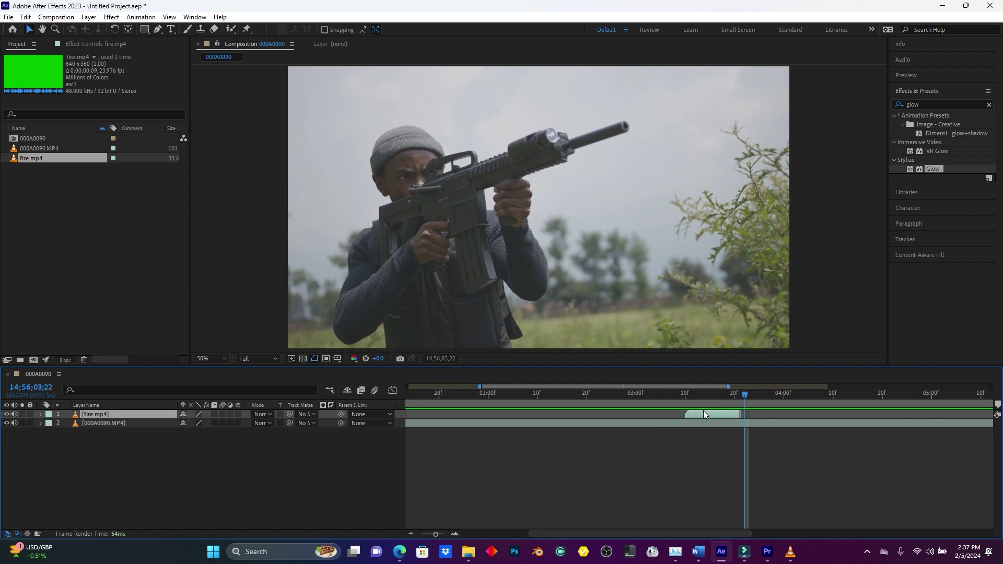
{"action": "left_click_drag", "start_coordinate": [704, 416], "coordinate": [710, 416]}
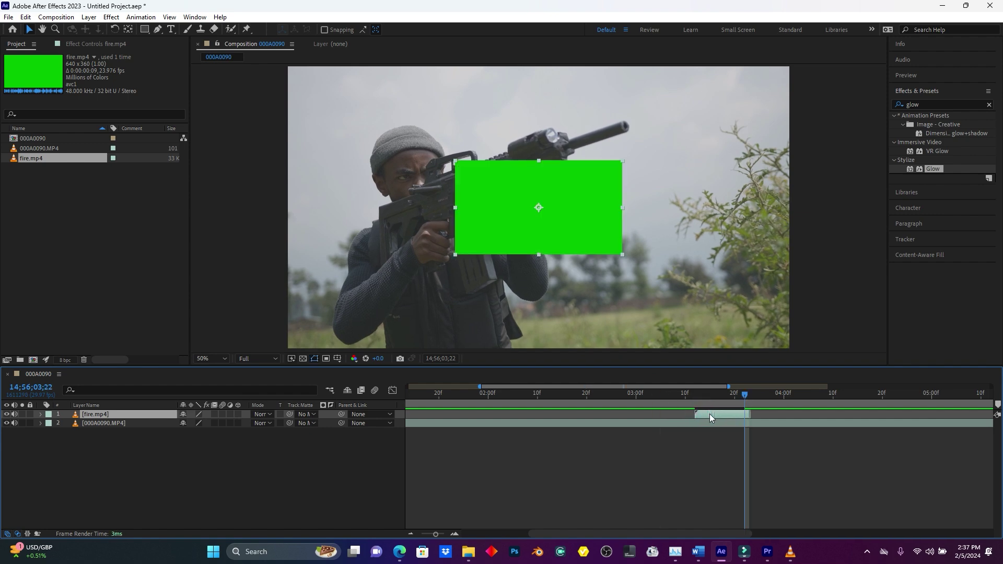
{"action": "left_click", "coordinate": [656, 396]}
{"action": "key", "text": "space"}
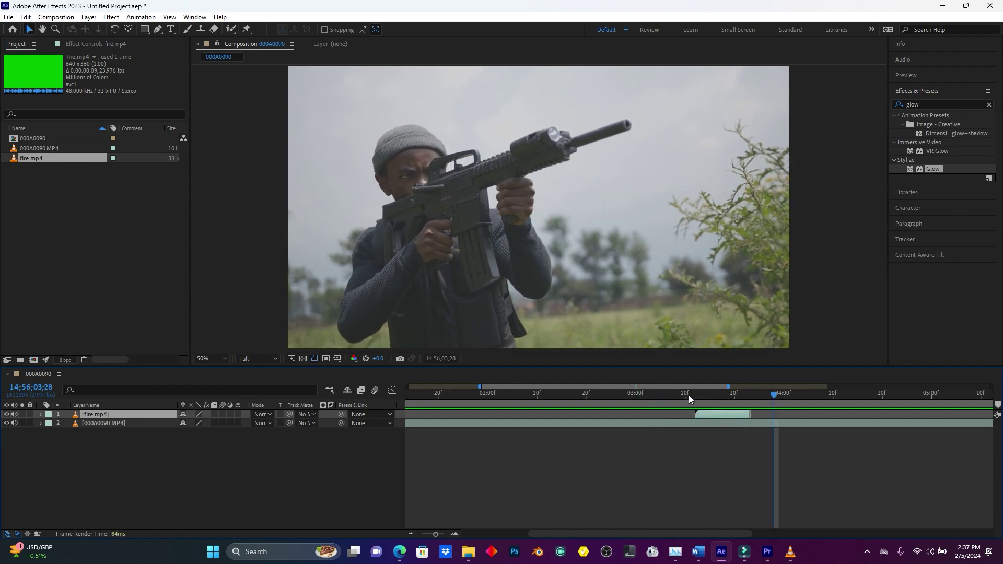
At frame 14;56;03;16, apply Keylight (1.2) to the fire.mp4 layer and key out its green background.
{"action": "left_click_drag", "start_coordinate": [704, 400], "coordinate": [716, 397]}
{"action": "left_click", "coordinate": [725, 415]}
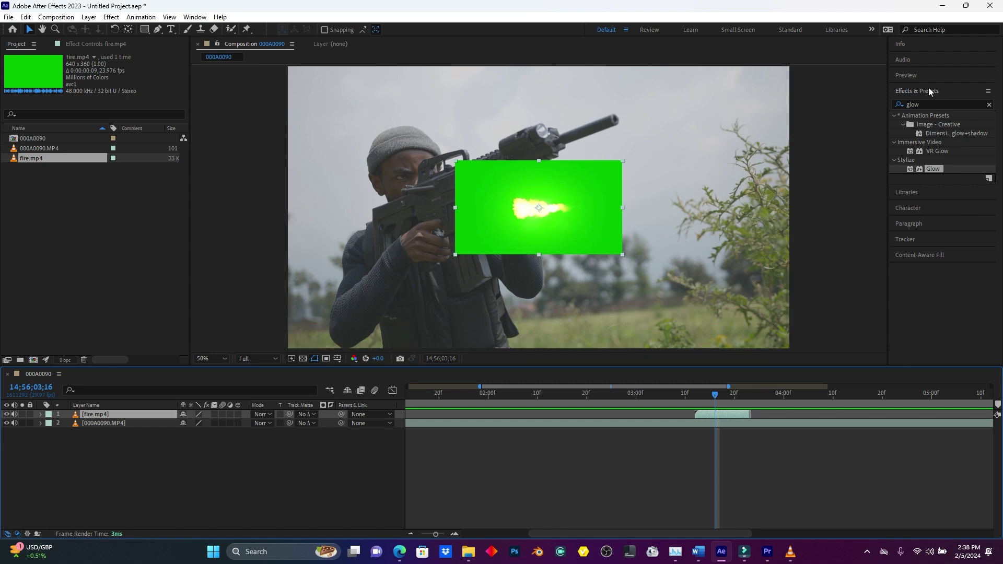
{"action": "left_click", "coordinate": [990, 104]}
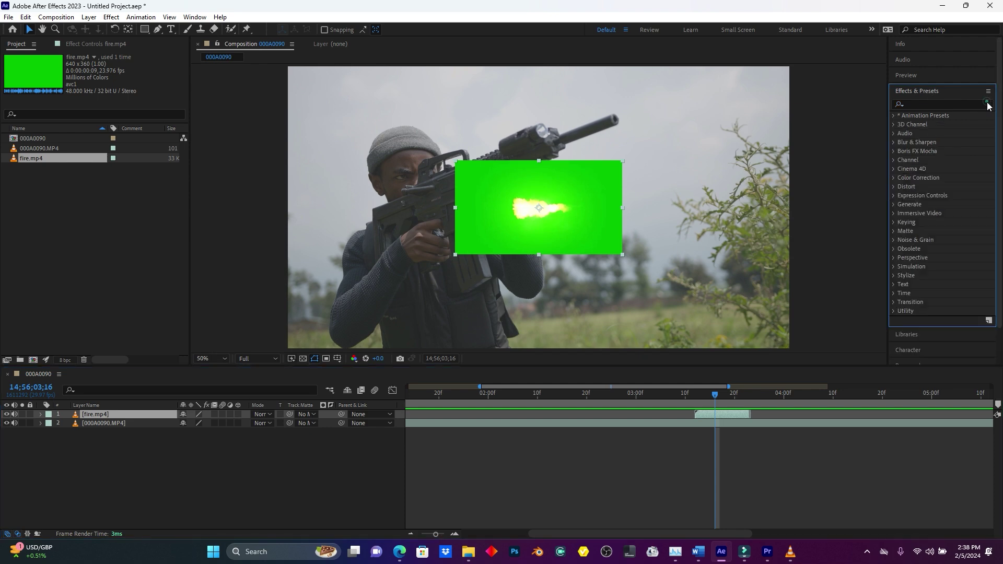
{"action": "left_click", "coordinate": [924, 103]}
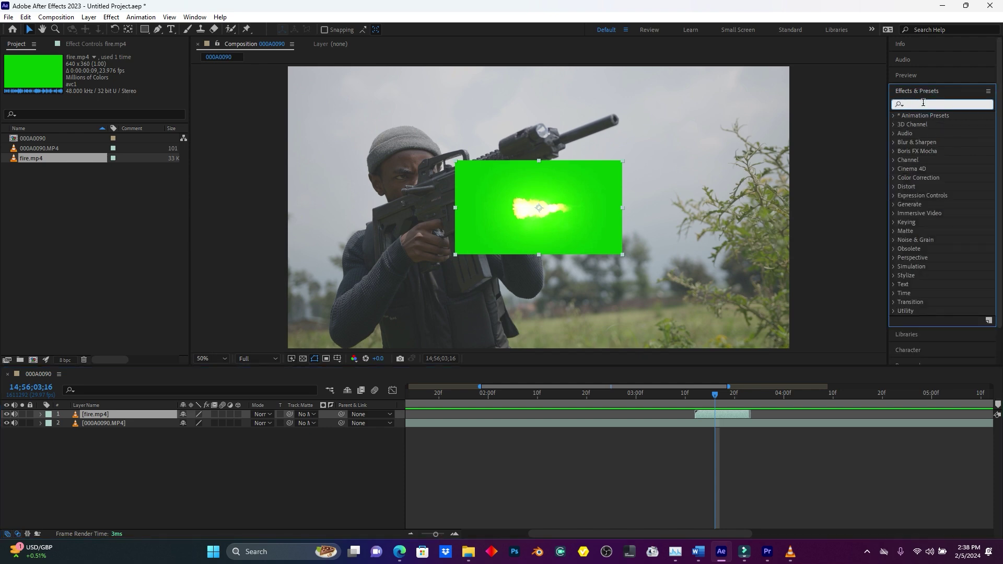
{"action": "type", "text": "key"}
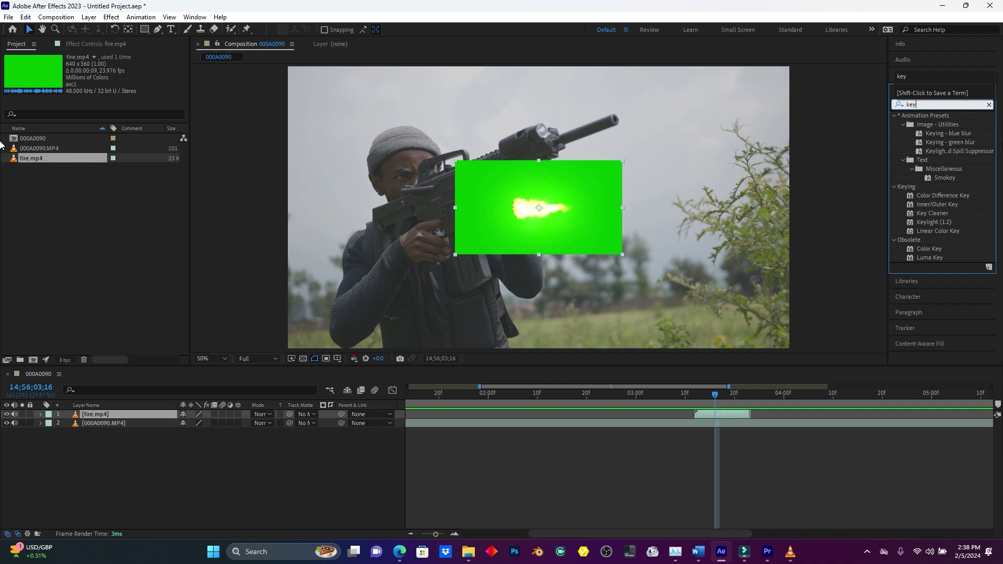
{"action": "left_click_drag", "start_coordinate": [948, 223], "coordinate": [722, 416]}
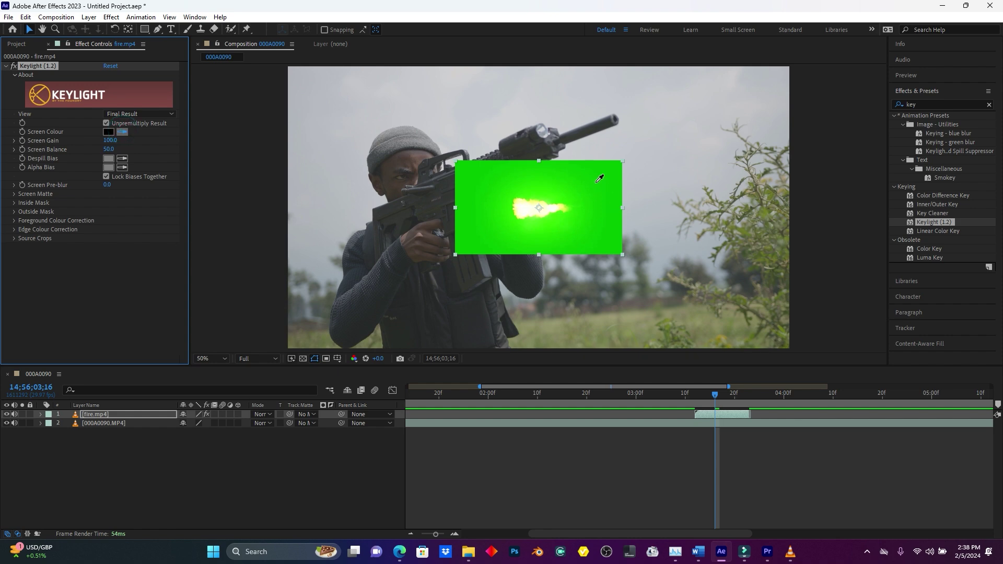
{"action": "left_click", "coordinate": [596, 183]}
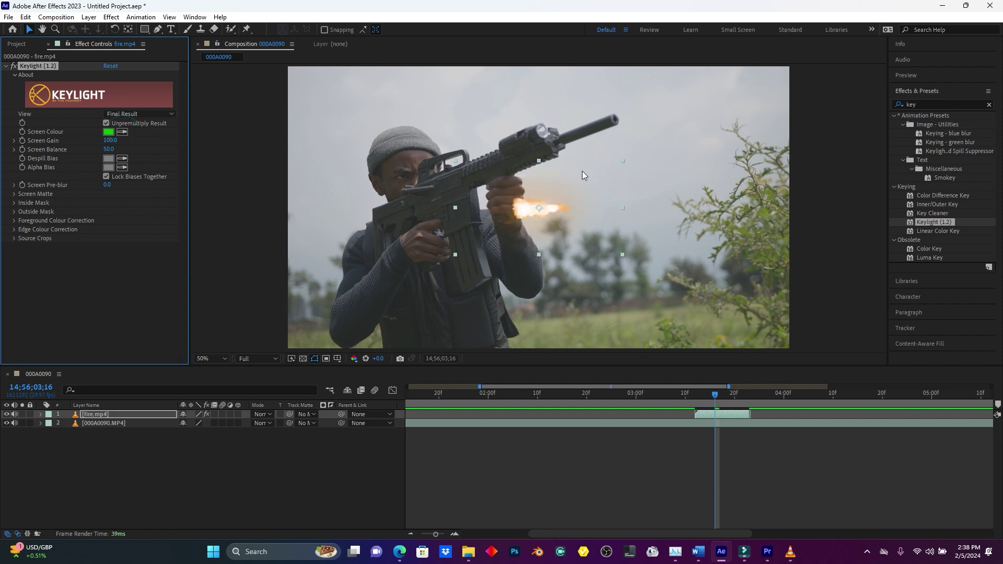
Move the fire layer's anchor point to the base of the flame and place the flame at the gun's muzzle.
{"action": "left_click", "coordinate": [128, 30]}
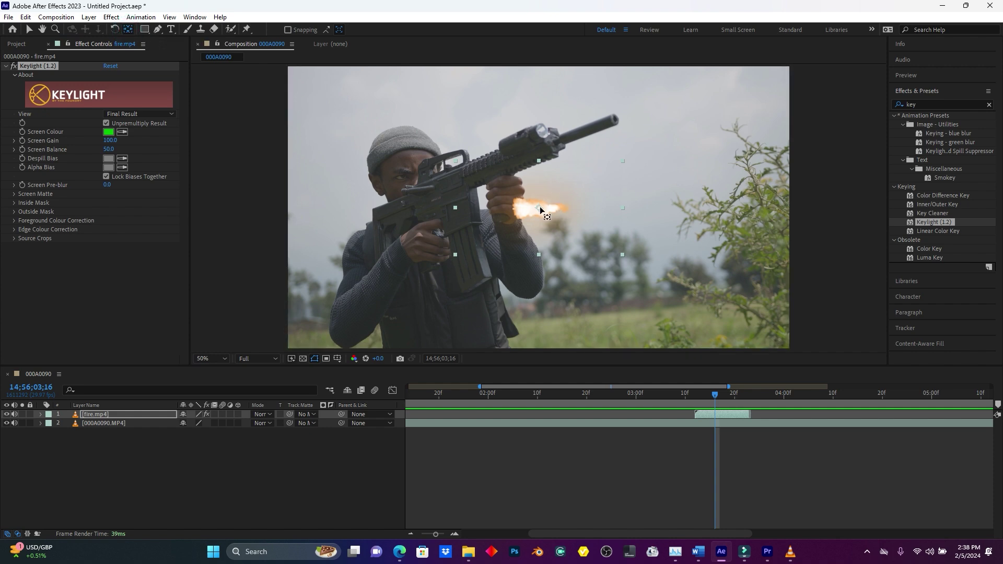
{"action": "left_click_drag", "start_coordinate": [540, 208], "coordinate": [510, 211]}
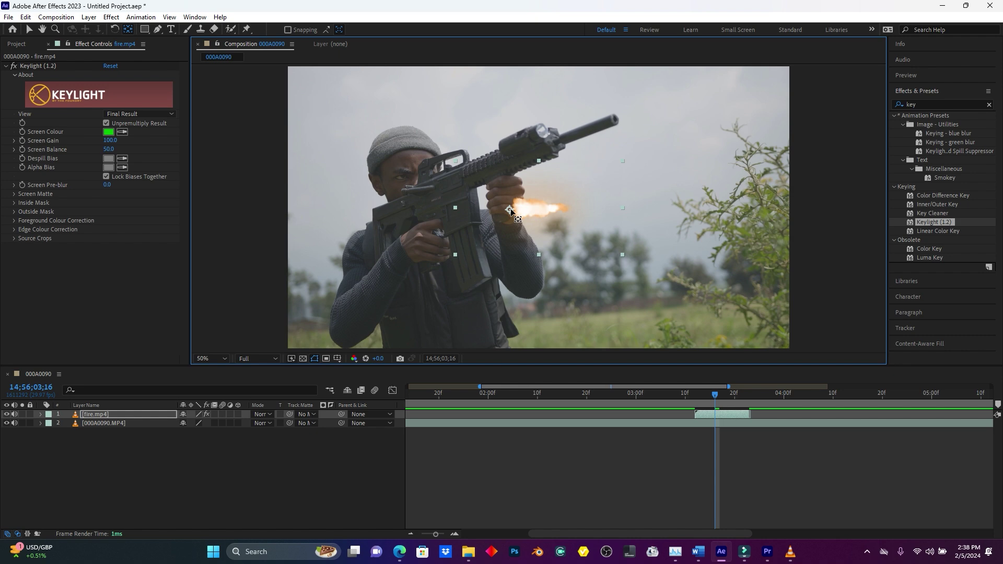
{"action": "left_click", "coordinate": [29, 30]}
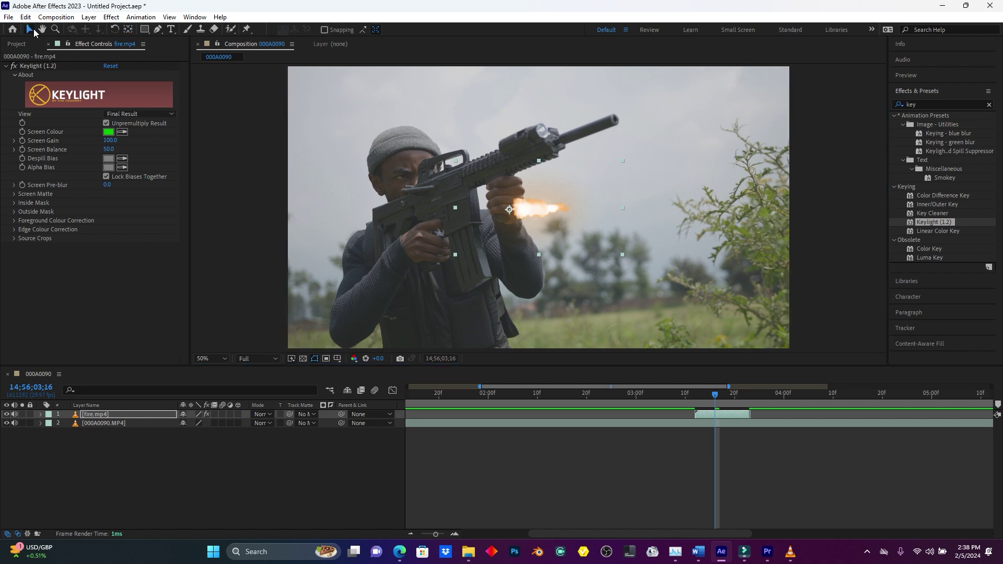
{"action": "left_click_drag", "start_coordinate": [537, 210], "coordinate": [646, 123]}
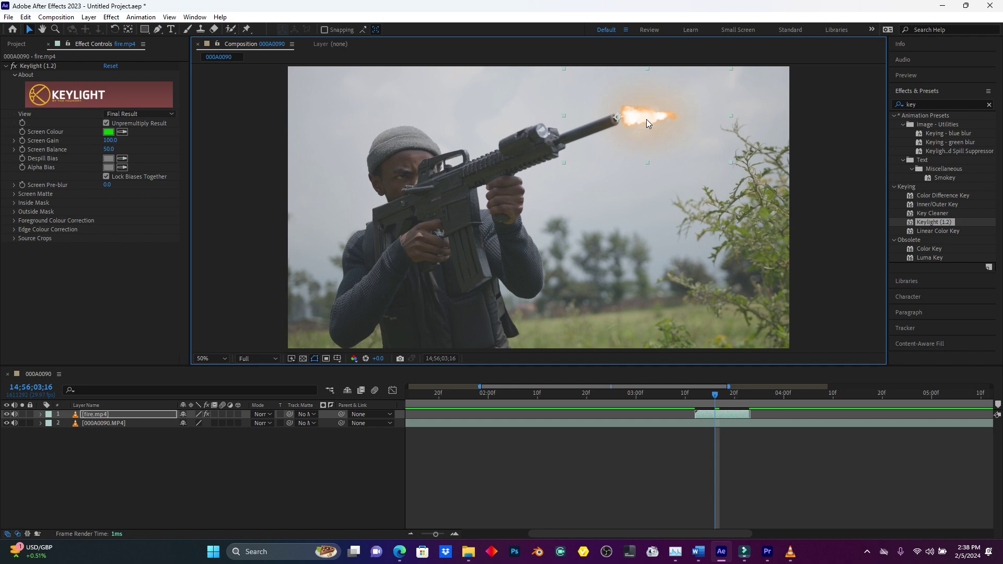
Preview the muzzle flash and move the fire.mp4 layer earlier to start at about 14;56;03;08.
{"action": "left_click", "coordinate": [654, 396]}
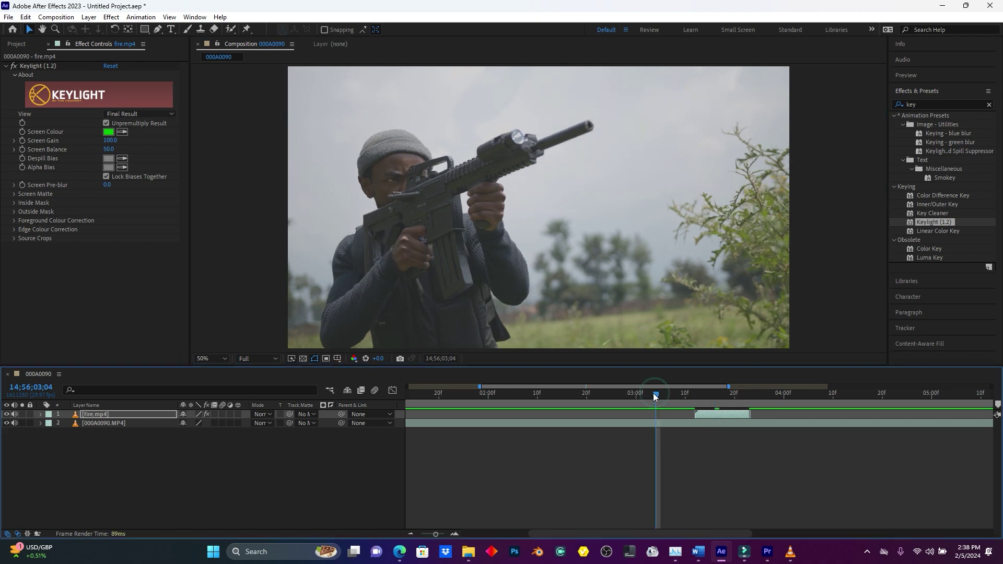
{"action": "key", "text": "space"}
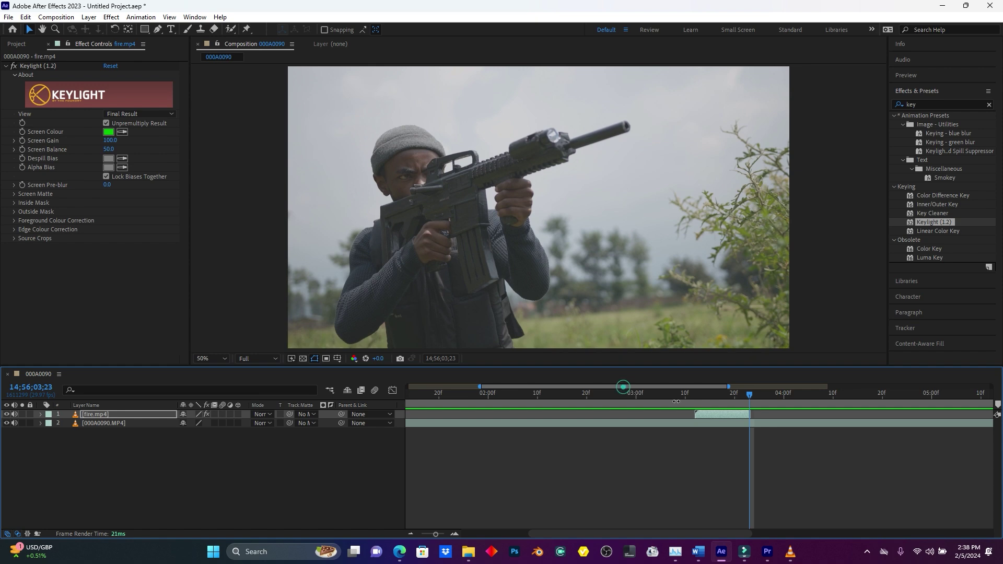
{"action": "left_click", "coordinate": [626, 394]}
{"action": "key", "text": "space"}
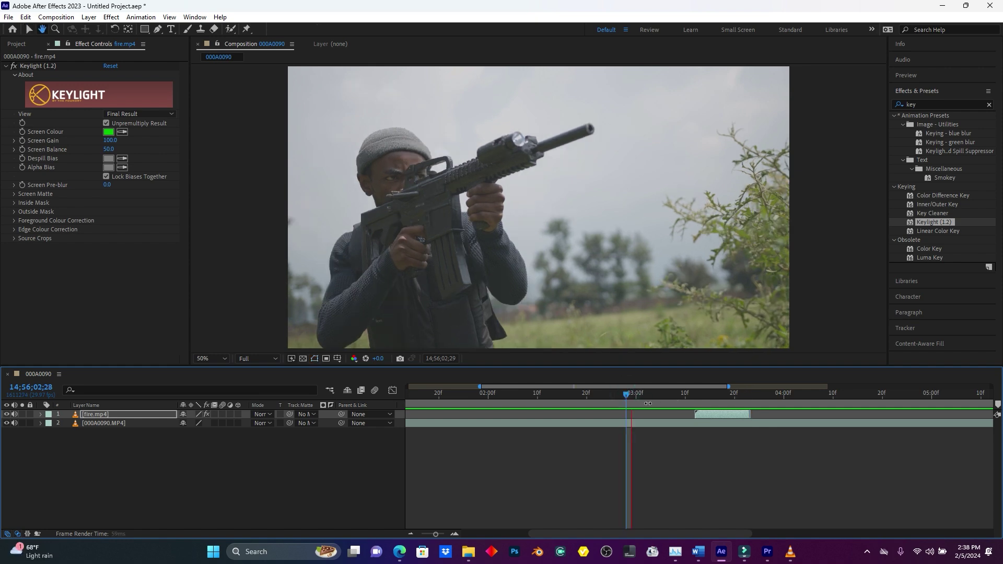
{"action": "left_click", "coordinate": [710, 416]}
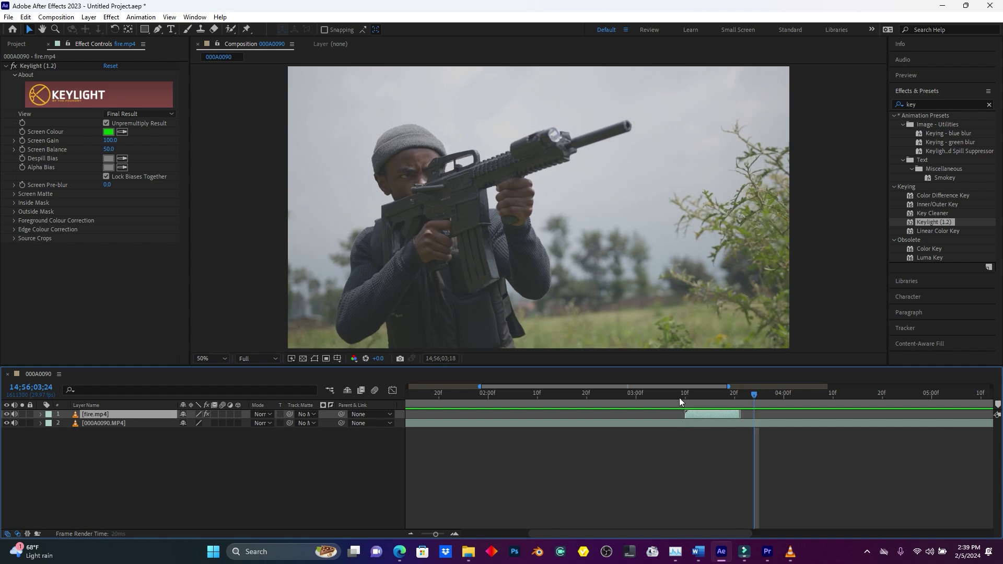
{"action": "left_click", "coordinate": [618, 394]}
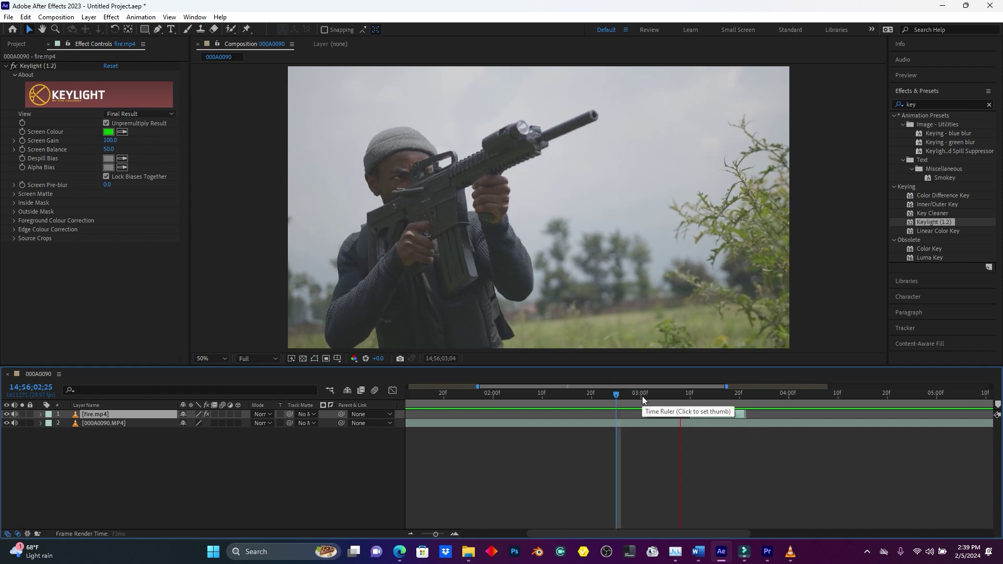
{"action": "left_click", "coordinate": [675, 397]}
{"action": "left_click_drag", "start_coordinate": [706, 413], "coordinate": [699, 413]}
{"action": "key", "text": "h"}
{"action": "key", "text": "v"}
Reposition the flame onto the muzzle at frame 14;56;03;12, at about 1224, 186.
{"action": "left_click", "coordinate": [700, 396]}
{"action": "left_click_drag", "start_coordinate": [702, 397], "coordinate": [706, 407]}
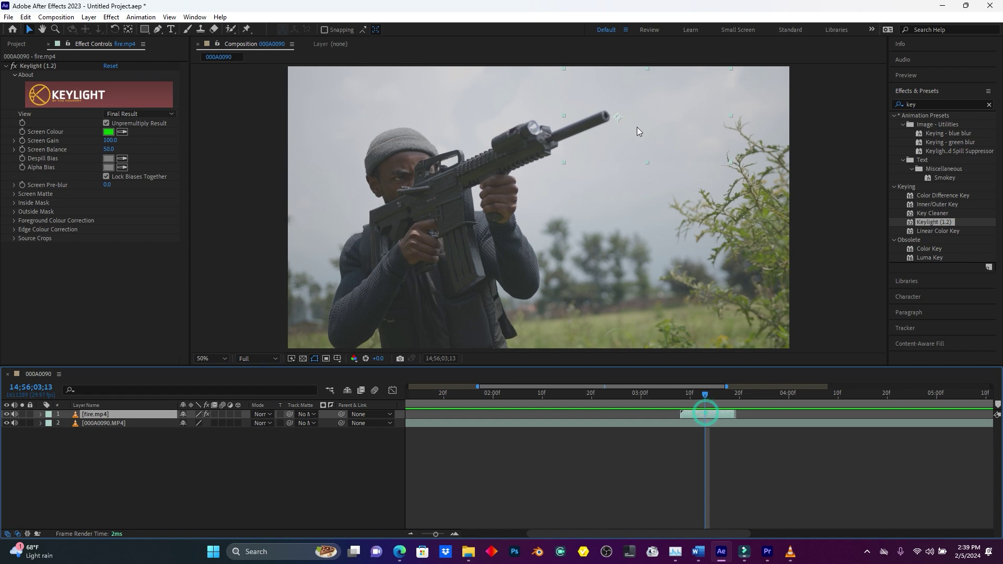
{"action": "left_click", "coordinate": [701, 395]}
{"action": "left_click_drag", "start_coordinate": [655, 117], "coordinate": [646, 117]}
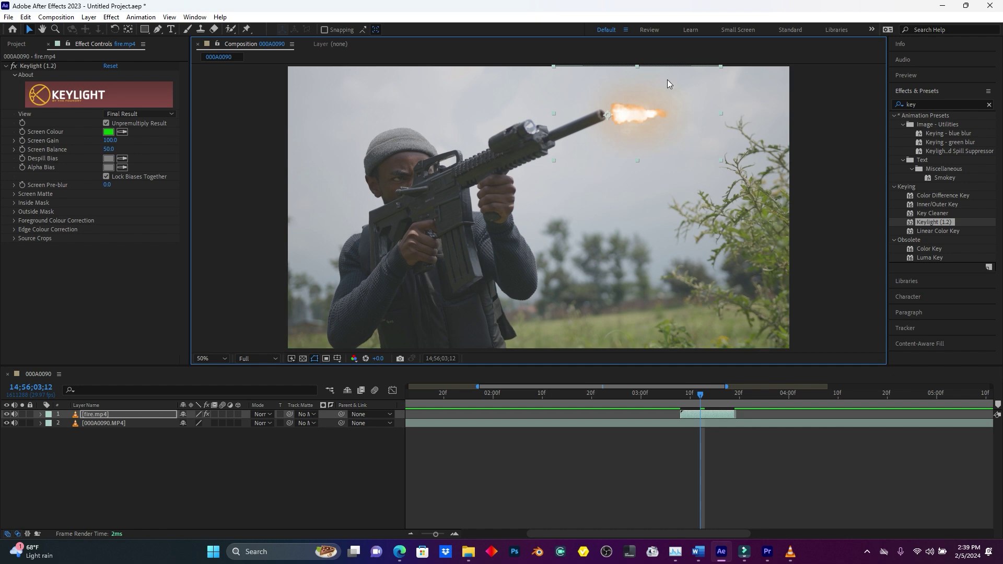
Rotate the fire layer to about -23° to match the barrel angle and nudge its position to about 1210, 178.
{"action": "left_click", "coordinate": [41, 416]}
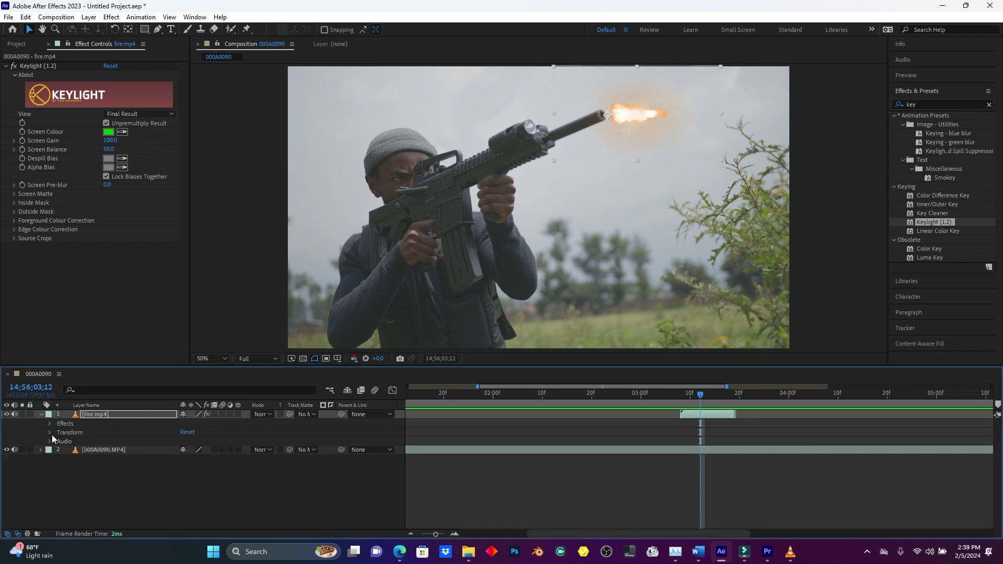
{"action": "left_click", "coordinate": [50, 432]}
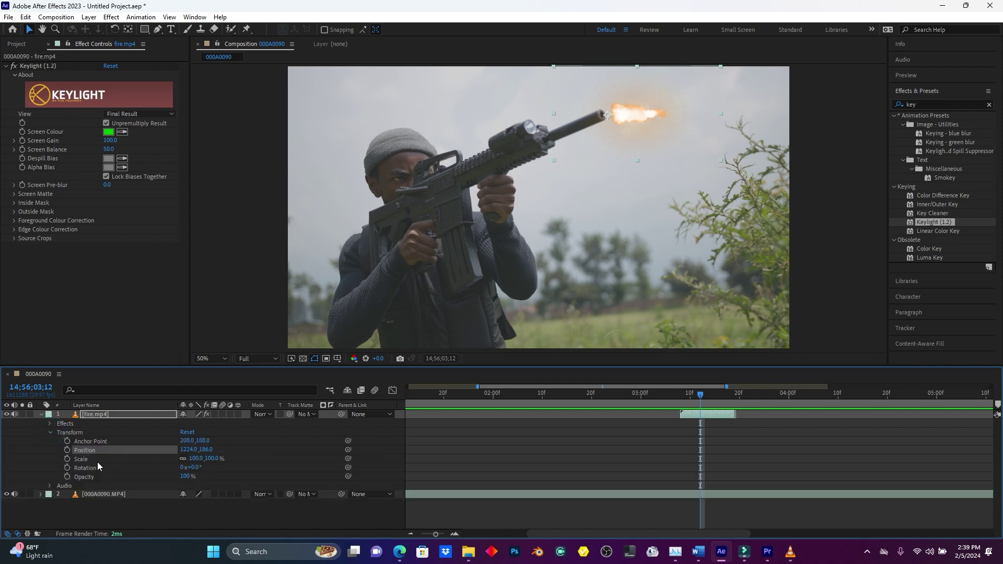
{"action": "left_click_drag", "start_coordinate": [194, 467], "coordinate": [194, 467]}
{"action": "left_click_drag", "start_coordinate": [189, 467], "coordinate": [184, 469]}
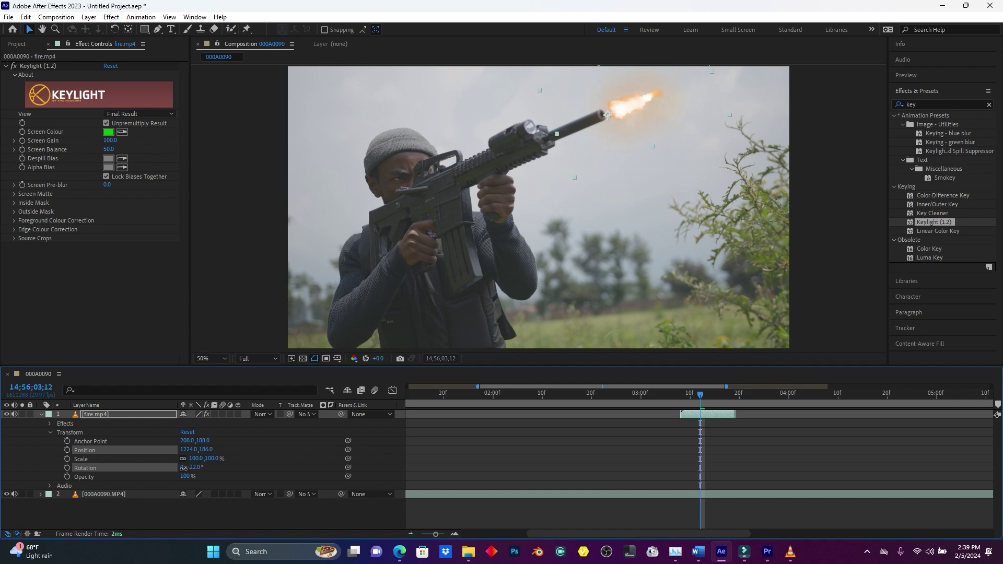
{"action": "left_click_drag", "start_coordinate": [604, 154], "coordinate": [601, 152]}
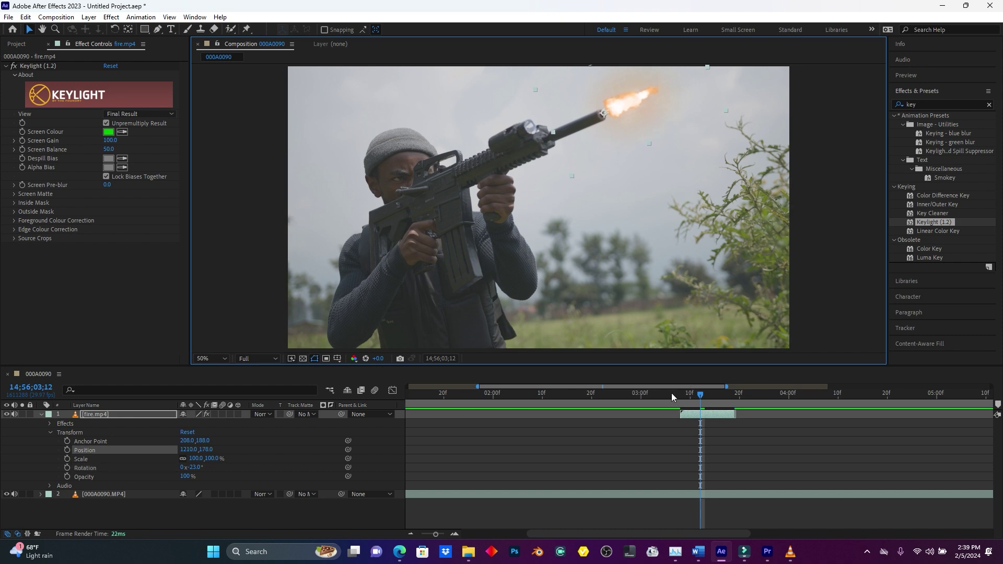
Preview the first shot and move the fire.mp4 layer earlier to start at about 14;56;03;05.
{"action": "left_click", "coordinate": [612, 394]}
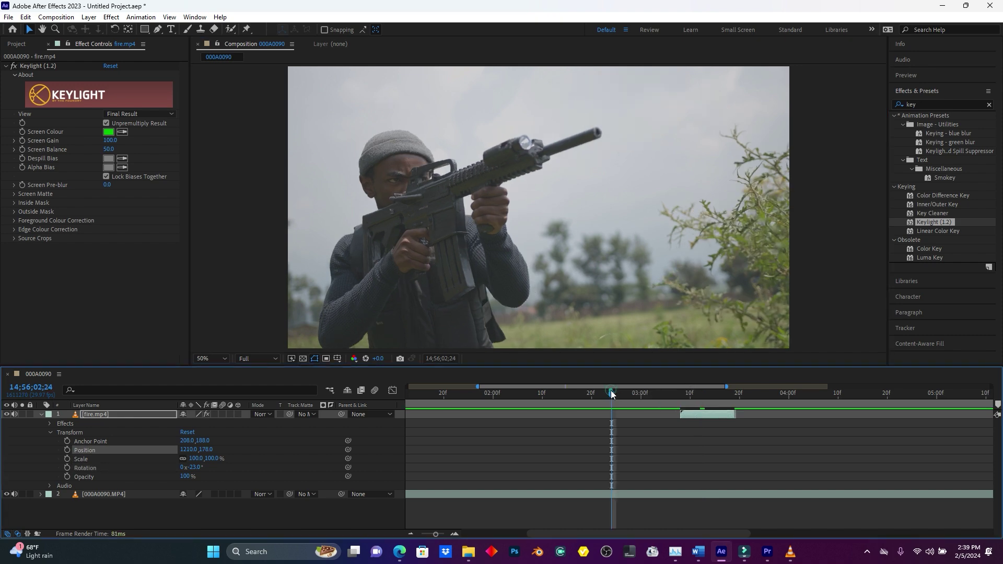
{"action": "key", "text": "space"}
{"action": "mouse_move", "coordinate": [634, 394]}
{"action": "left_mouse_down"}
{"action": "mouse_move", "coordinate": [622, 395]}
{"action": "mouse_move", "coordinate": [723, 414]}
{"action": "mouse_move", "coordinate": [670, 393]}
{"action": "mouse_move", "coordinate": [687, 416]}
{"action": "mouse_move", "coordinate": [642, 394]}
{"action": "left_mouse_up"}
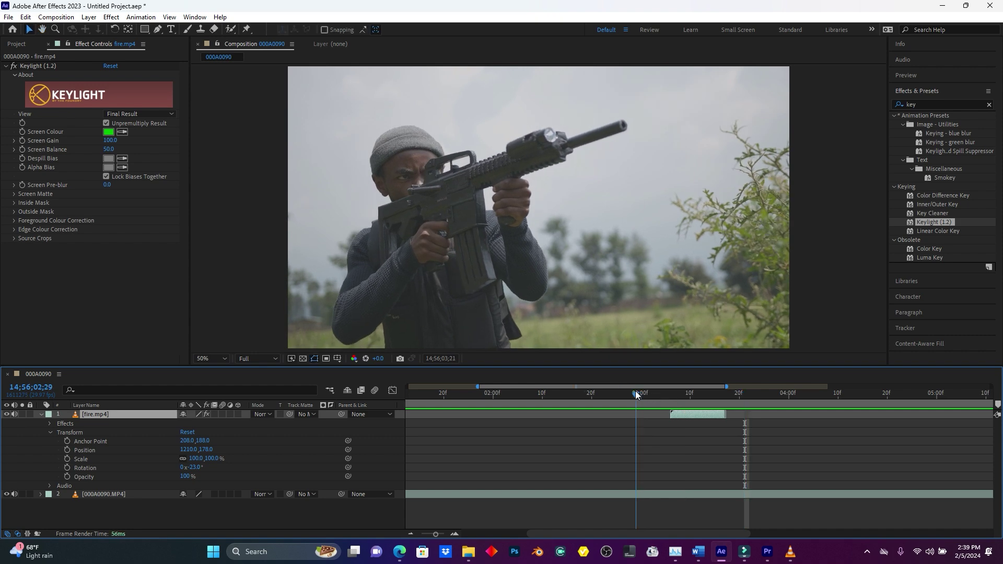
{"action": "left_click", "coordinate": [637, 393]}
{"action": "left_click_drag", "start_coordinate": [639, 394], "coordinate": [606, 395]}
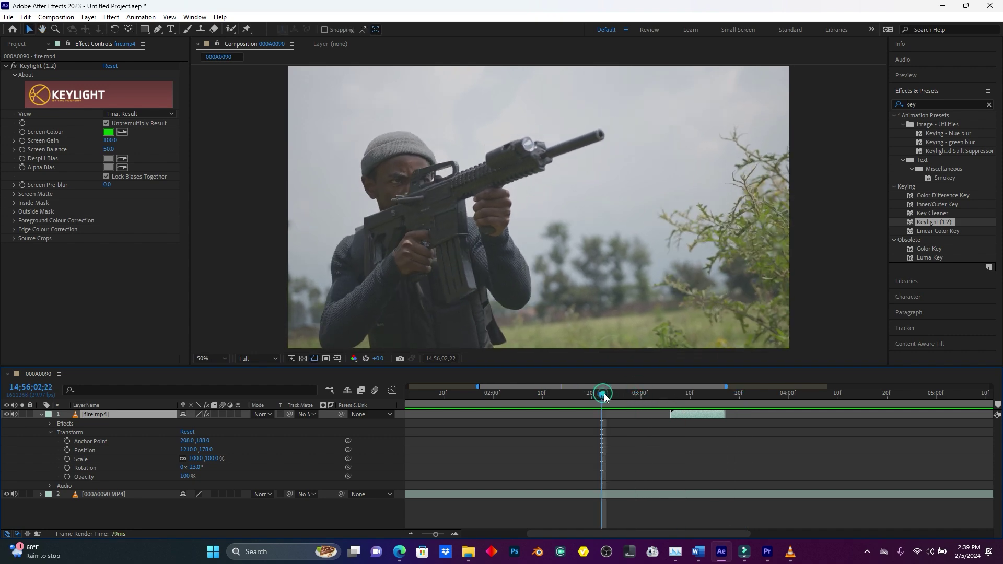
{"action": "key", "text": "space"}
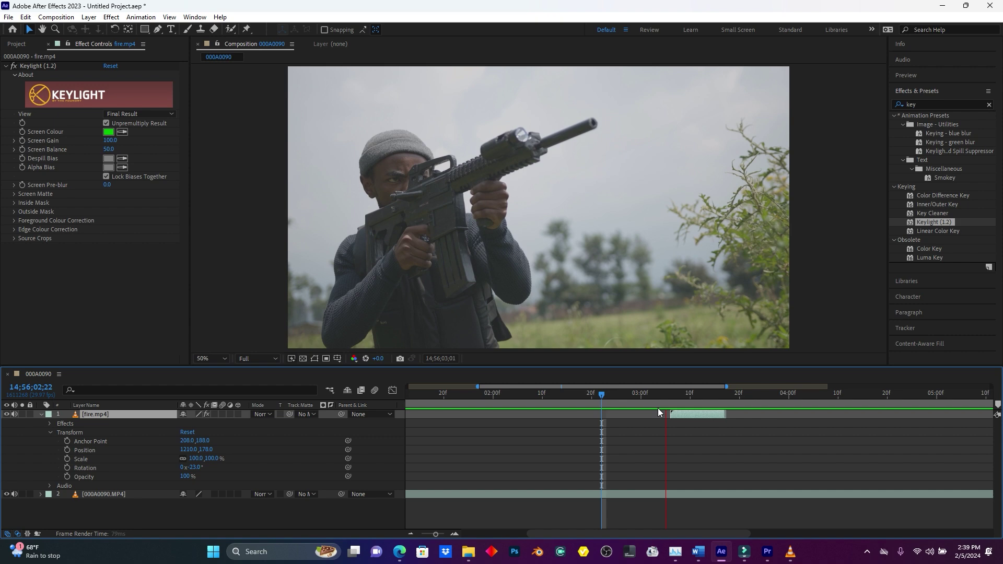
{"action": "left_click_drag", "start_coordinate": [666, 392], "coordinate": [687, 416]}
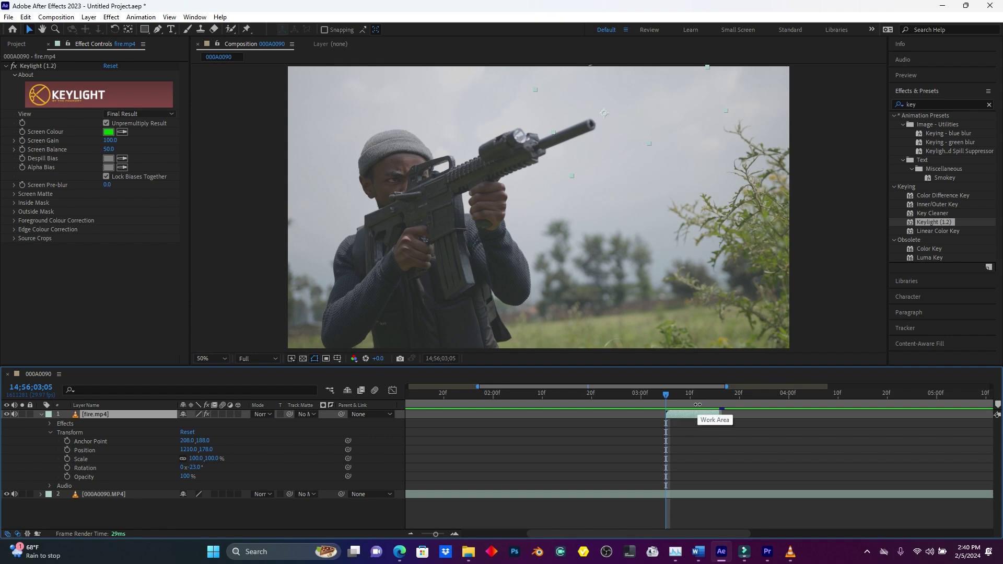
Duplicate the fire layer, start the copy at about 14;56;03;07, and align its flame with the muzzle at frame 14;56;03;11.
{"action": "key", "text": "ctrl+d"}
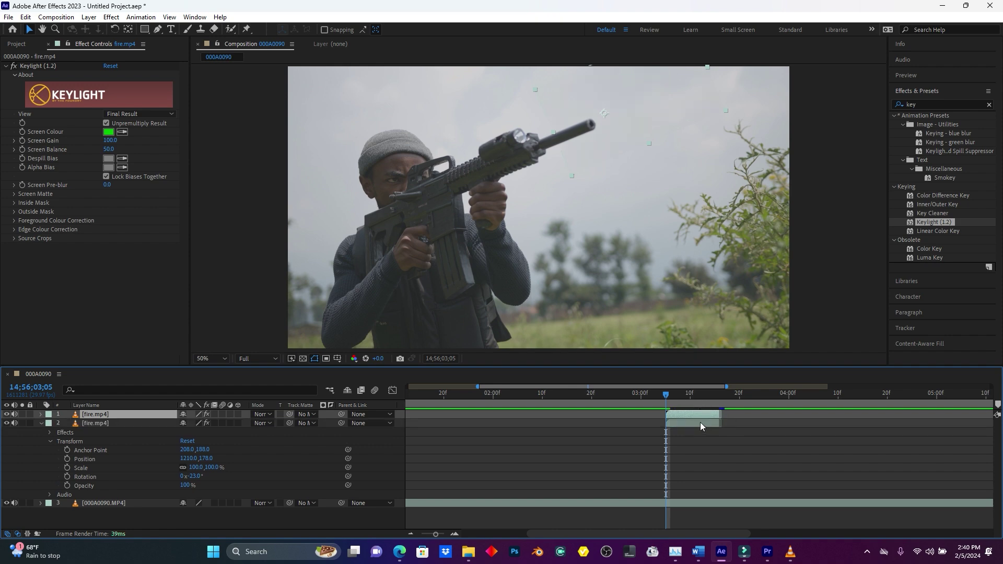
{"action": "left_click", "coordinate": [682, 415]}
{"action": "left_click_drag", "start_coordinate": [681, 412], "coordinate": [695, 396]}
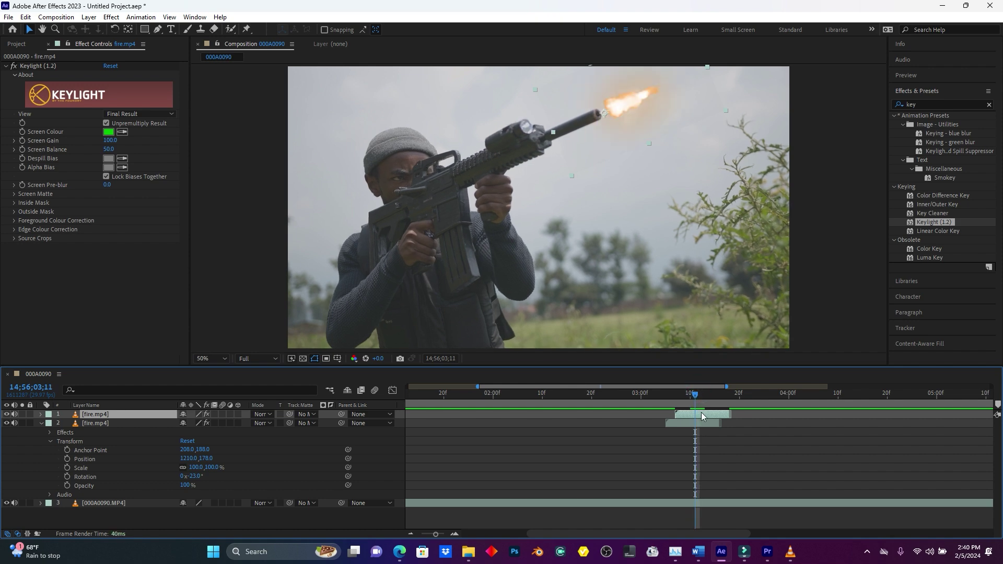
{"action": "left_click_drag", "start_coordinate": [637, 106], "coordinate": [628, 112]}
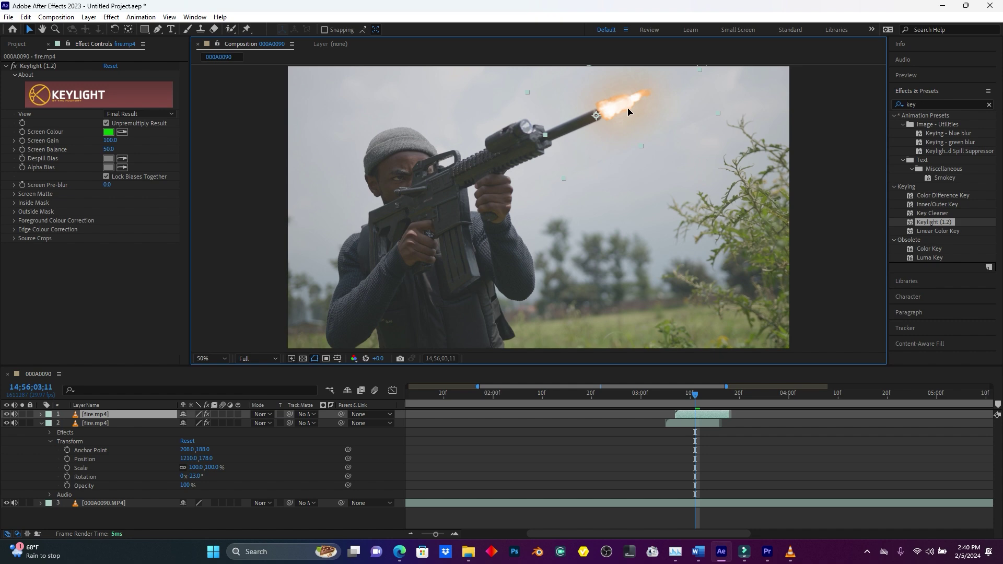
Reposition the original fire layer onto the muzzle at frame 14;56;03;09, at about 1200, 196, and preview the first shot's flashes.
{"action": "left_click", "coordinate": [685, 425]}
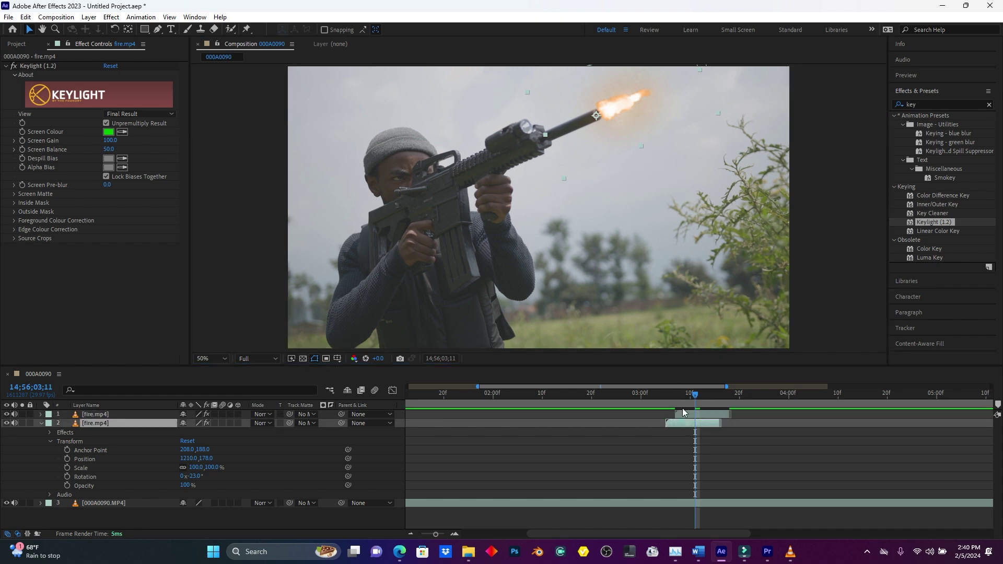
{"action": "left_click_drag", "start_coordinate": [695, 398], "coordinate": [685, 399]}
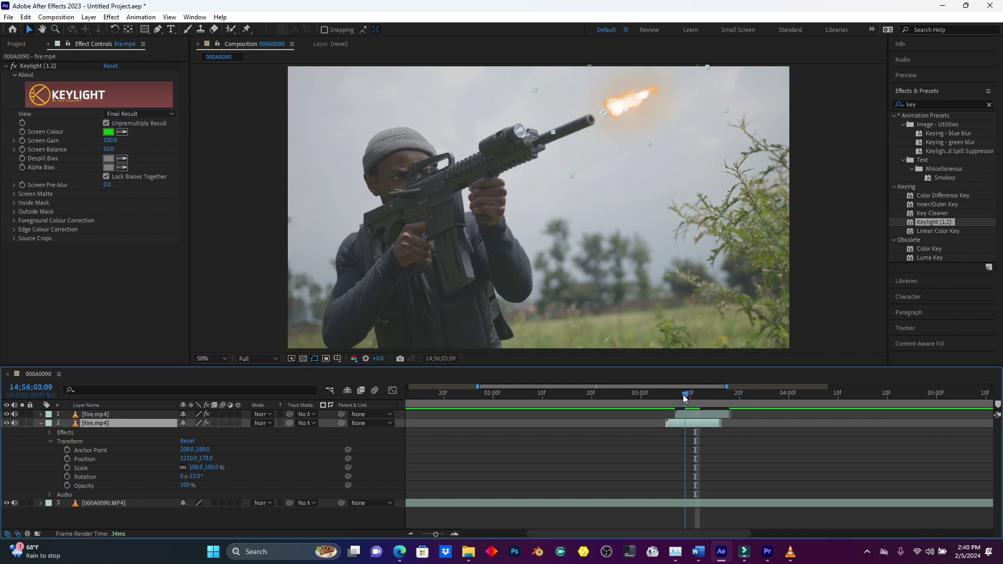
{"action": "left_click_drag", "start_coordinate": [622, 106], "coordinate": [619, 113]}
{"action": "left_click", "coordinate": [576, 395]}
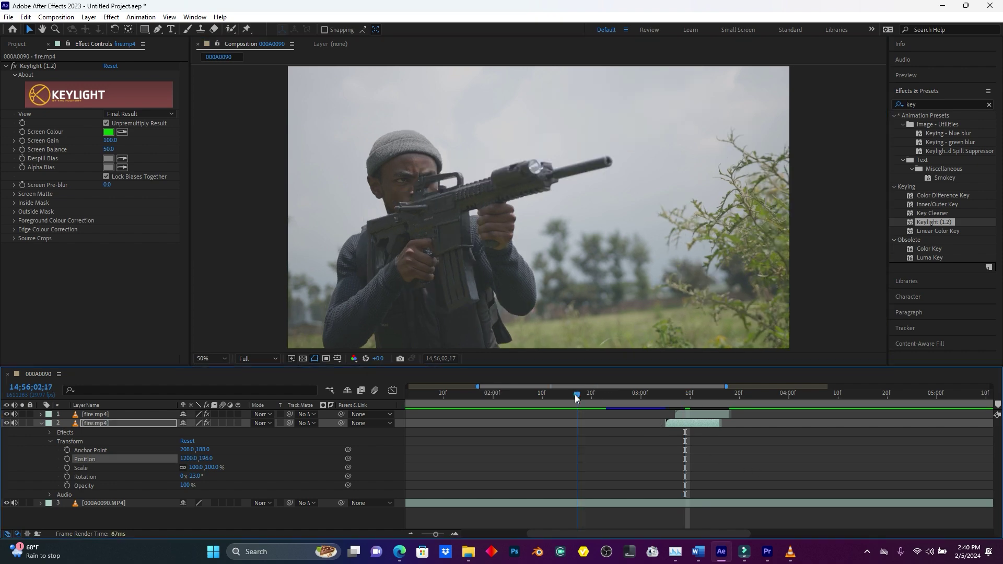
{"action": "key", "text": "space"}
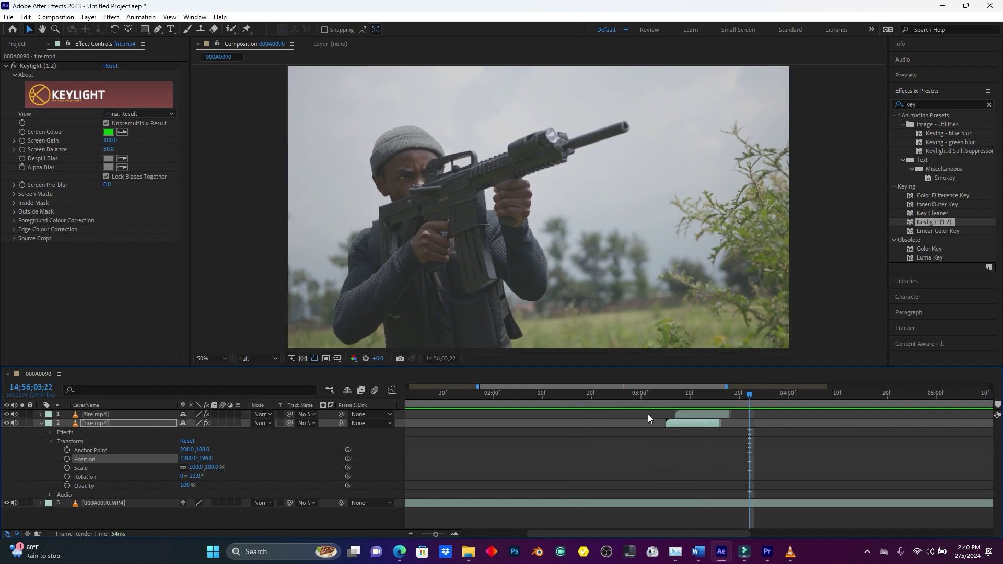
{"action": "left_click", "coordinate": [610, 392]}
{"action": "key", "text": "space"}
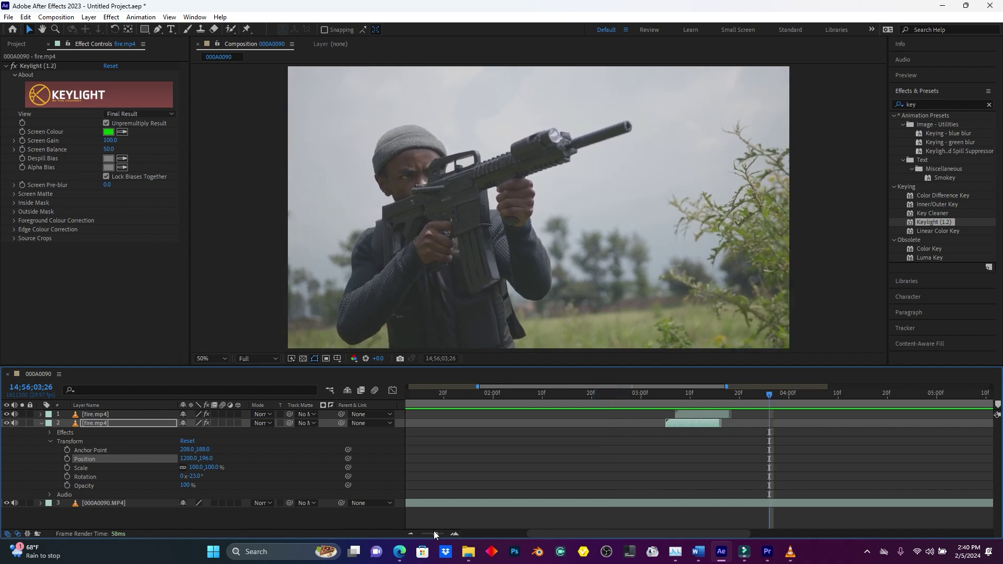
Duplicate the topmost fire layer and move the copy to the second shot, starting at about 14;56;04;05.
{"action": "left_click_drag", "start_coordinate": [434, 531], "coordinate": [421, 534]}
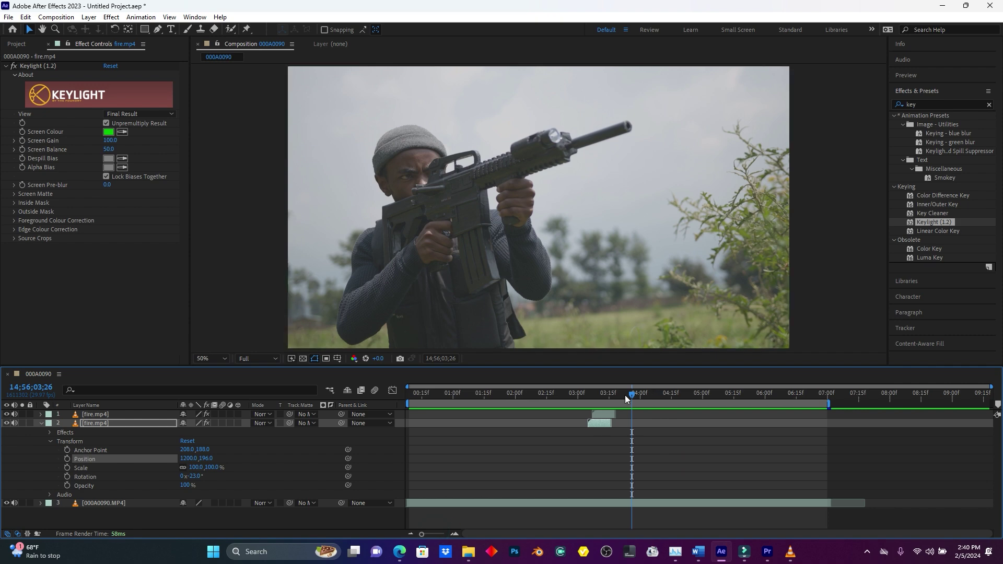
{"action": "left_click_drag", "start_coordinate": [632, 395], "coordinate": [659, 395]}
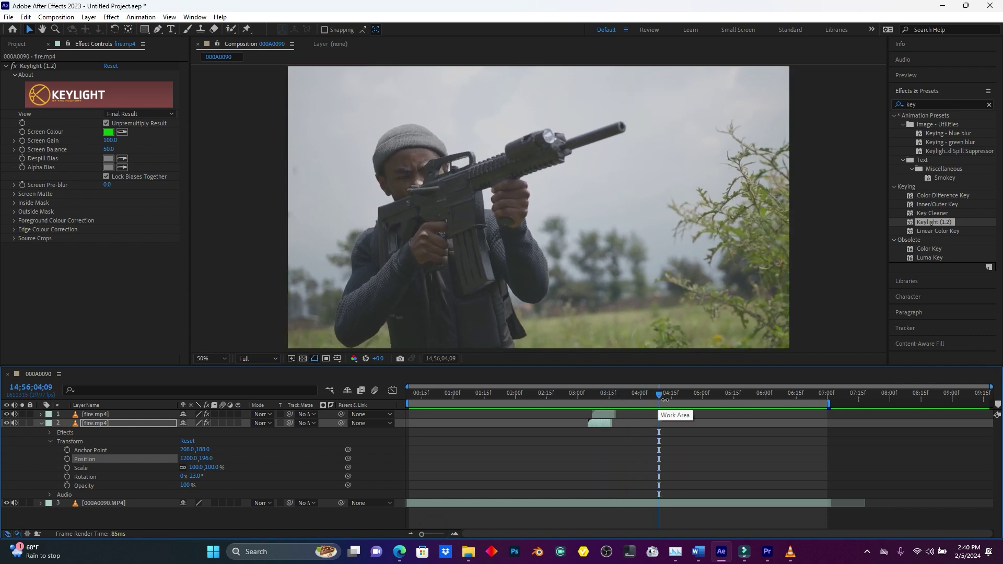
{"action": "left_click", "coordinate": [604, 417]}
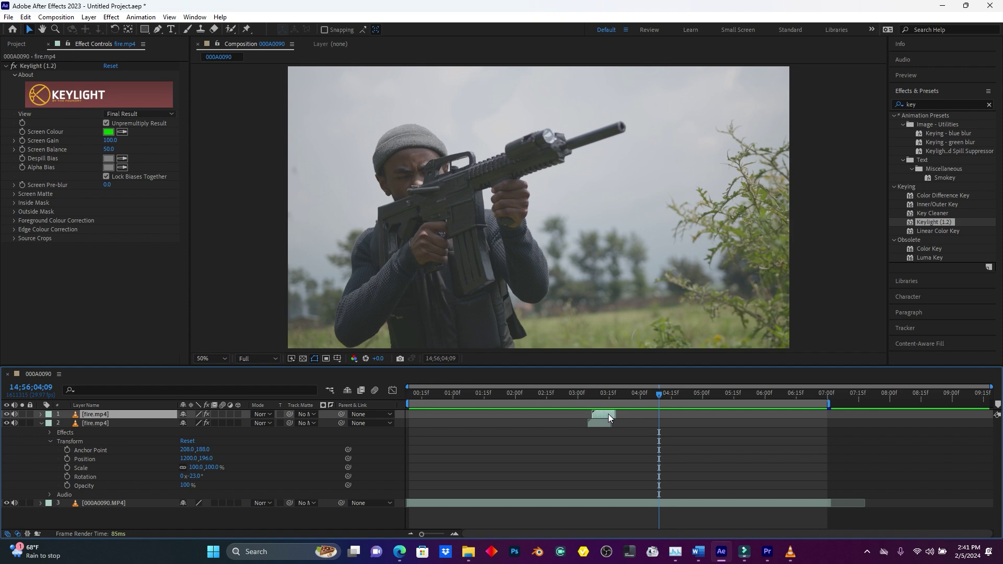
{"action": "key", "text": "ctrl+d"}
{"action": "left_click_drag", "start_coordinate": [608, 414], "coordinate": [669, 416]}
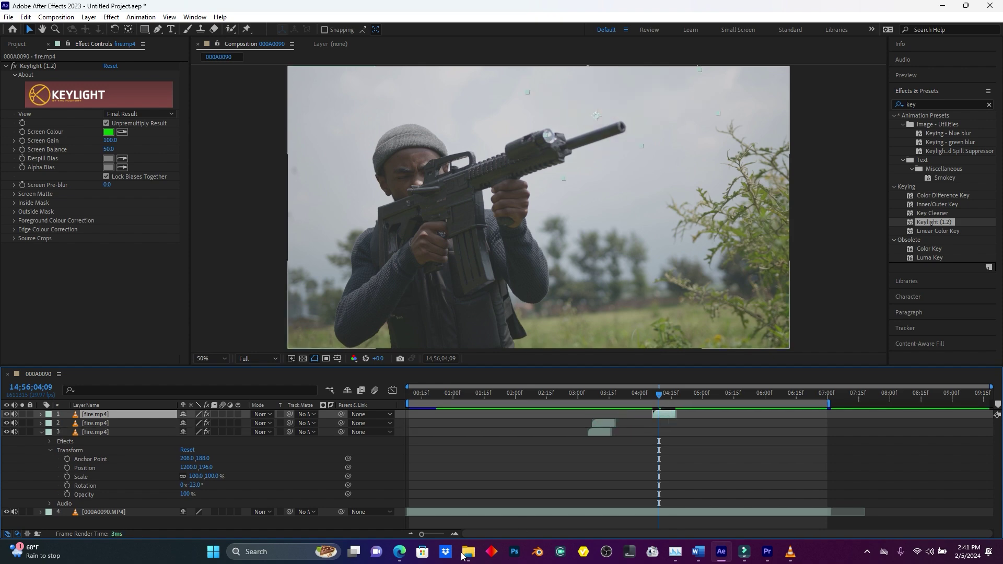
{"action": "left_click_drag", "start_coordinate": [421, 534], "coordinate": [439, 534]}
{"action": "left_click_drag", "start_coordinate": [715, 415], "coordinate": [708, 418]}
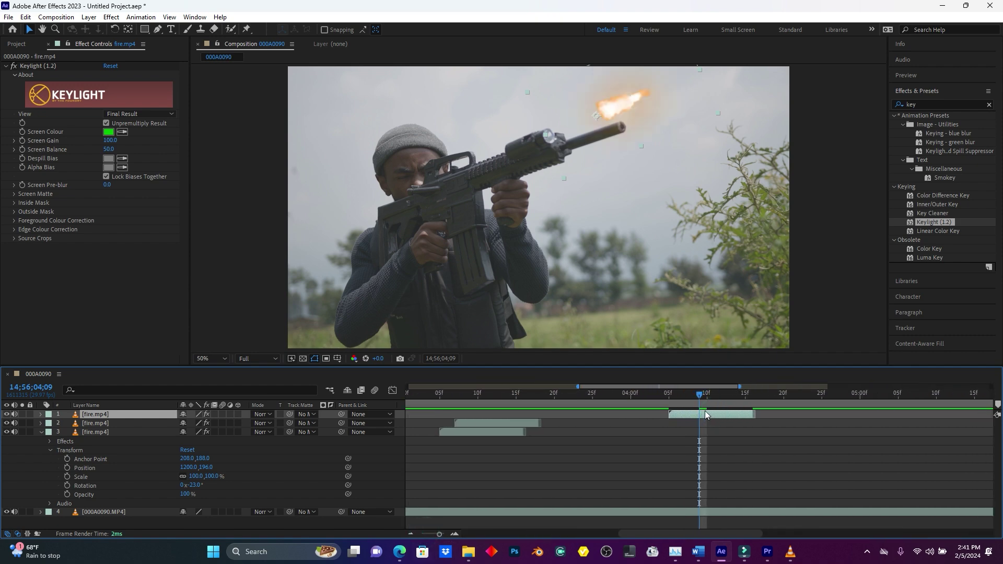
Place the second shot's flame on the muzzle at frame 14;56;04;09, at about 1282, 228, and rotate it to -20°.
{"action": "left_click_drag", "start_coordinate": [613, 106], "coordinate": [640, 116]}
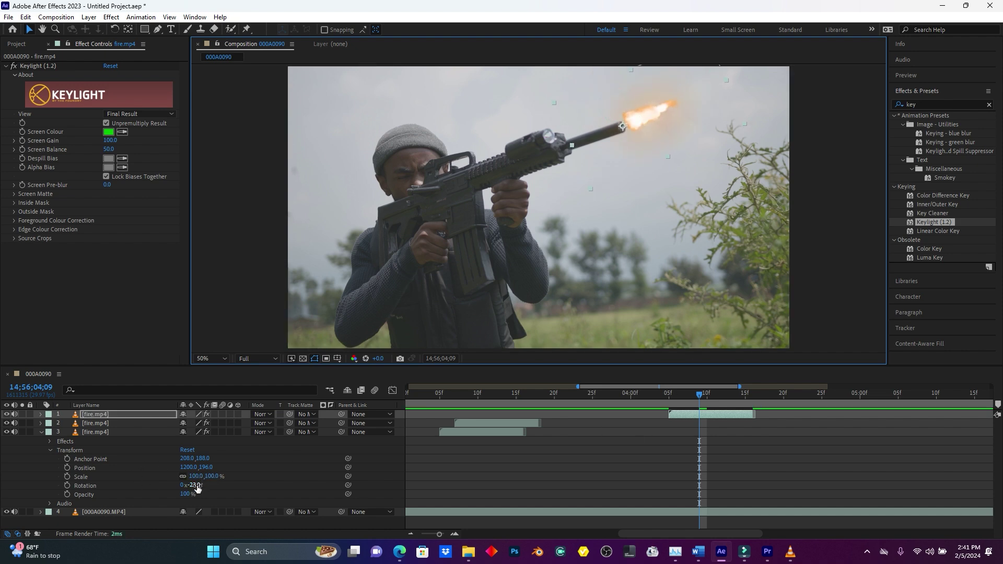
{"action": "left_click_drag", "start_coordinate": [197, 485], "coordinate": [203, 486]}
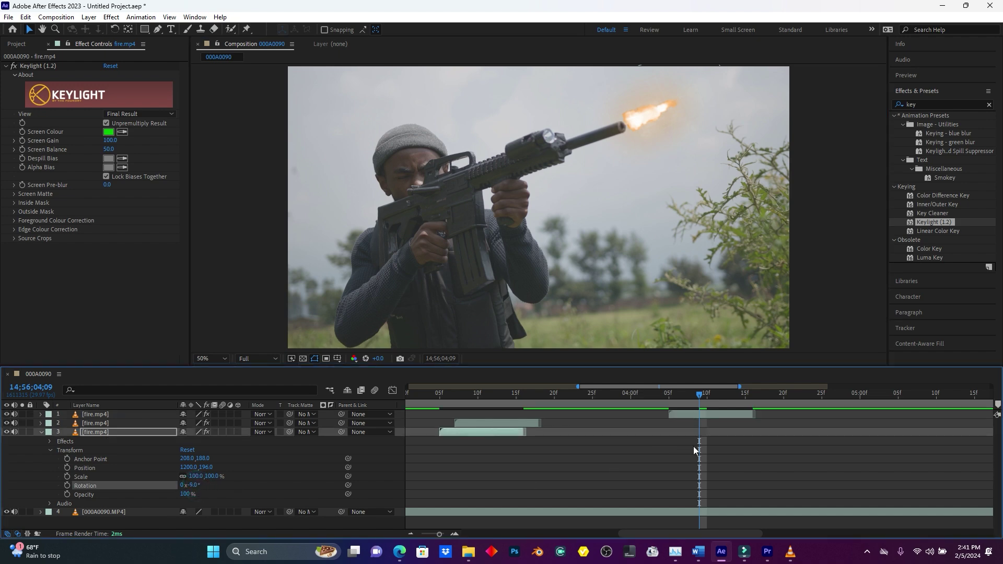
{"action": "key", "text": "ctrl+z"}
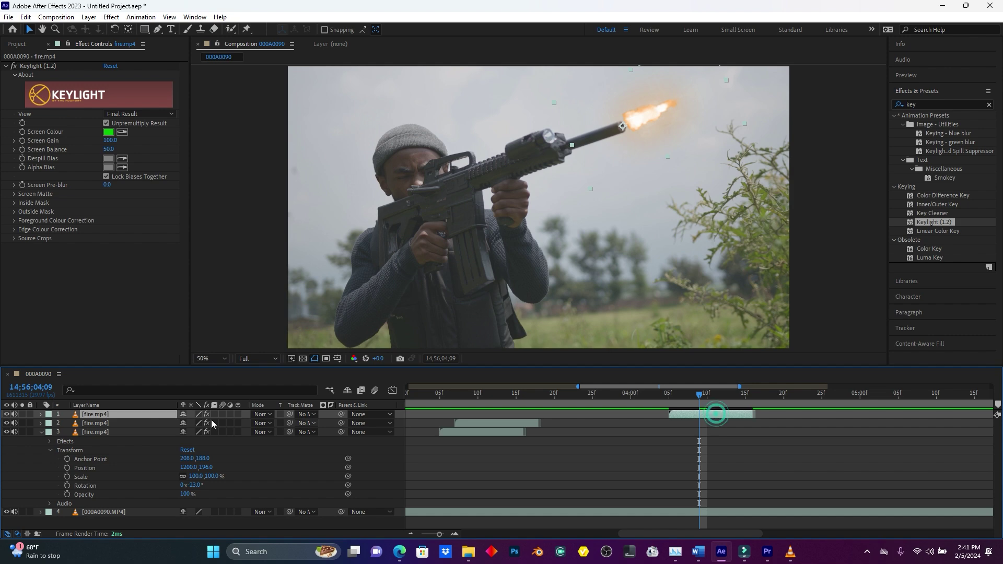
{"action": "left_click", "coordinate": [42, 433]}
{"action": "left_click", "coordinate": [41, 414]}
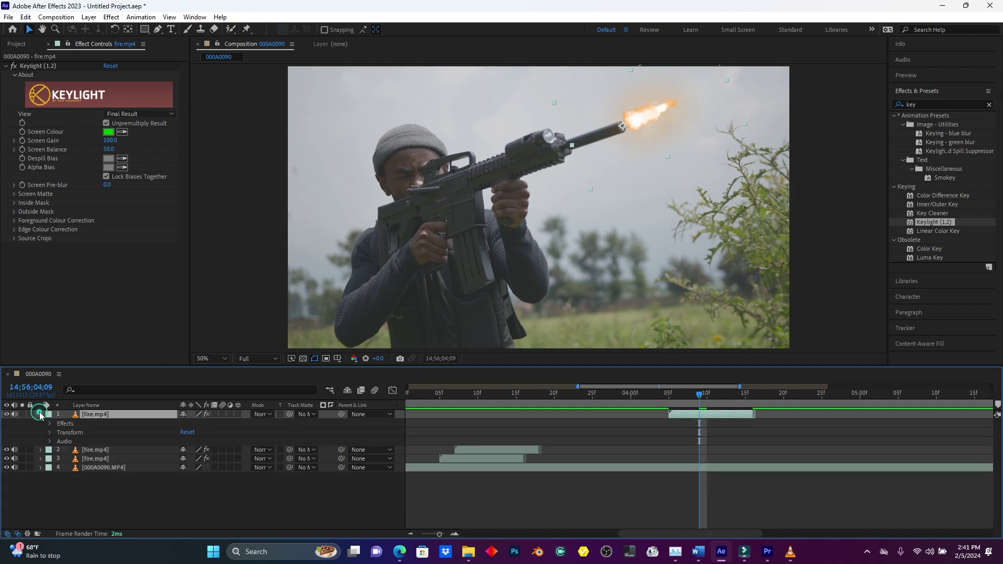
{"action": "left_click", "coordinate": [51, 434]}
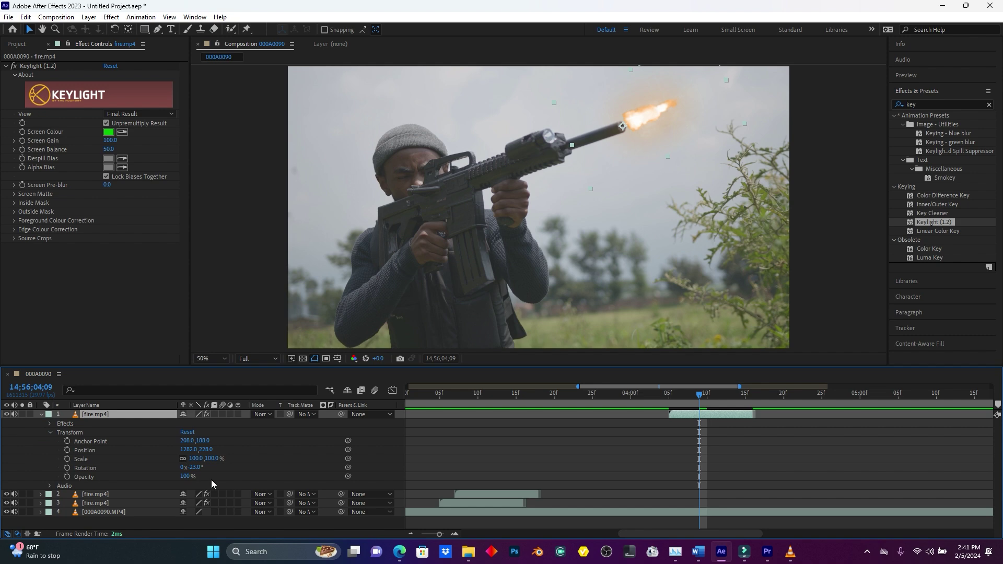
{"action": "left_click_drag", "start_coordinate": [198, 467], "coordinate": [202, 468]}
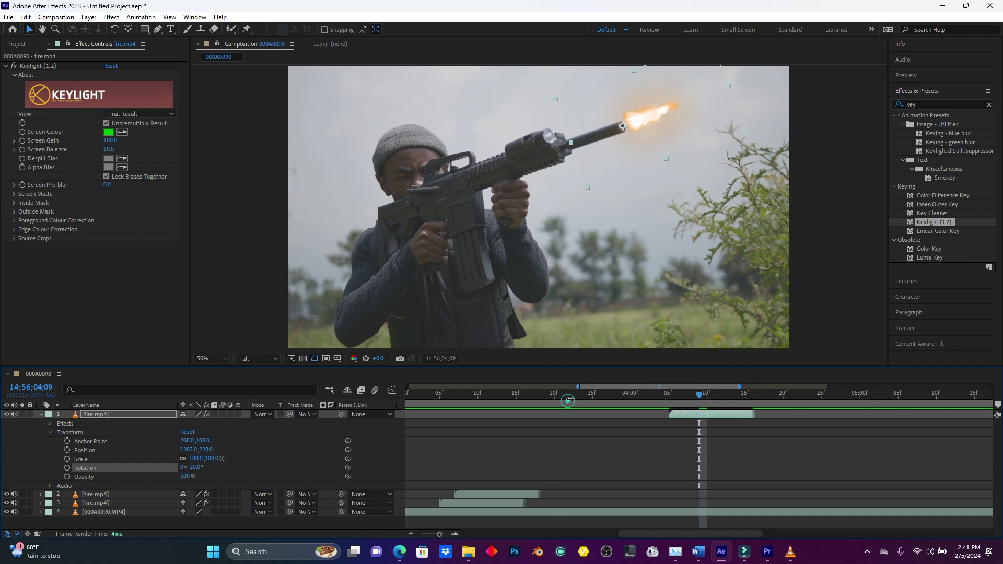
Fine-tune the second shot's flame to position 1302, 224 and rotation -17°, checking the alignment in playback.
{"action": "key", "text": "space"}
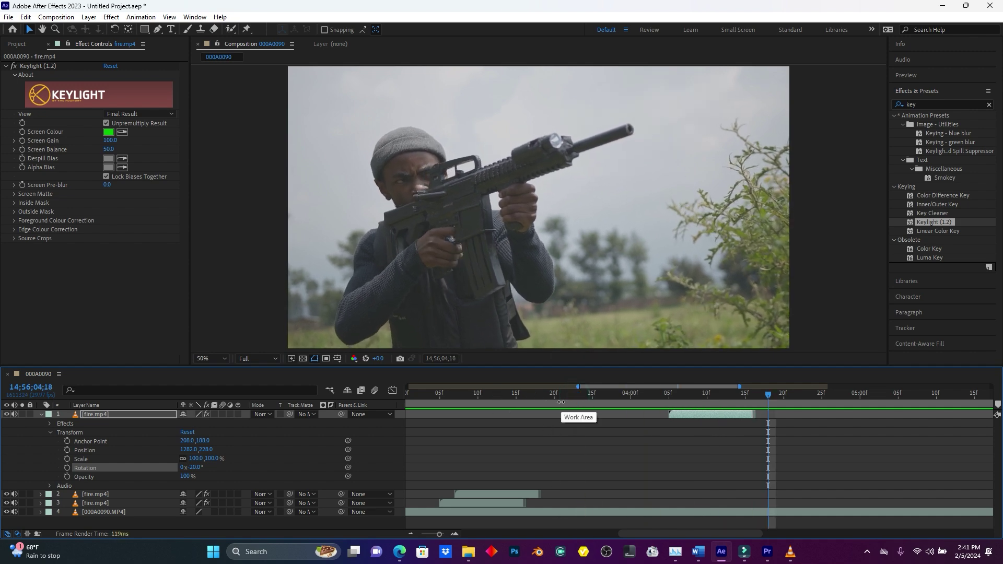
{"action": "left_click", "coordinate": [539, 395]}
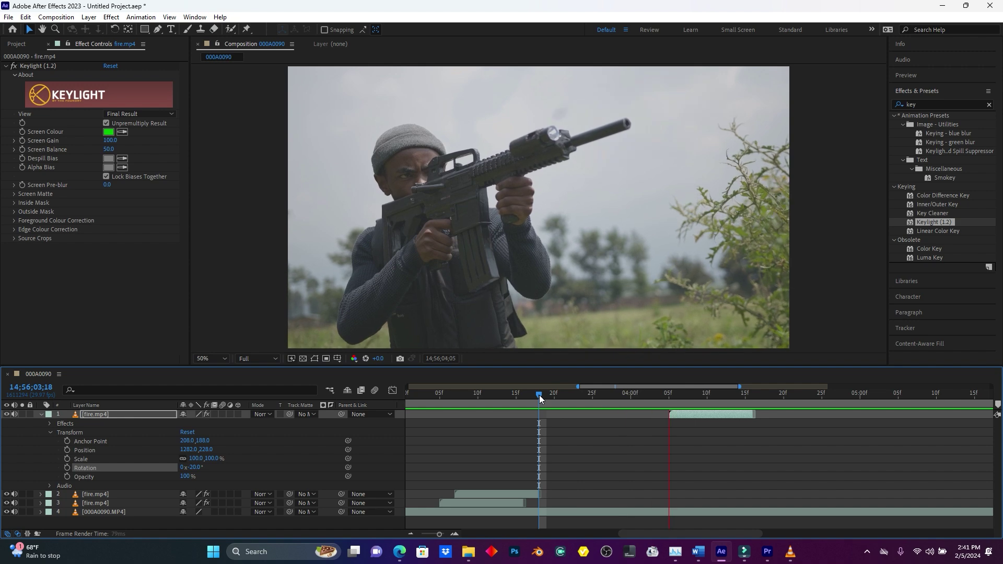
{"action": "key", "text": "space"}
{"action": "left_click_drag", "start_coordinate": [673, 401], "coordinate": [698, 400]}
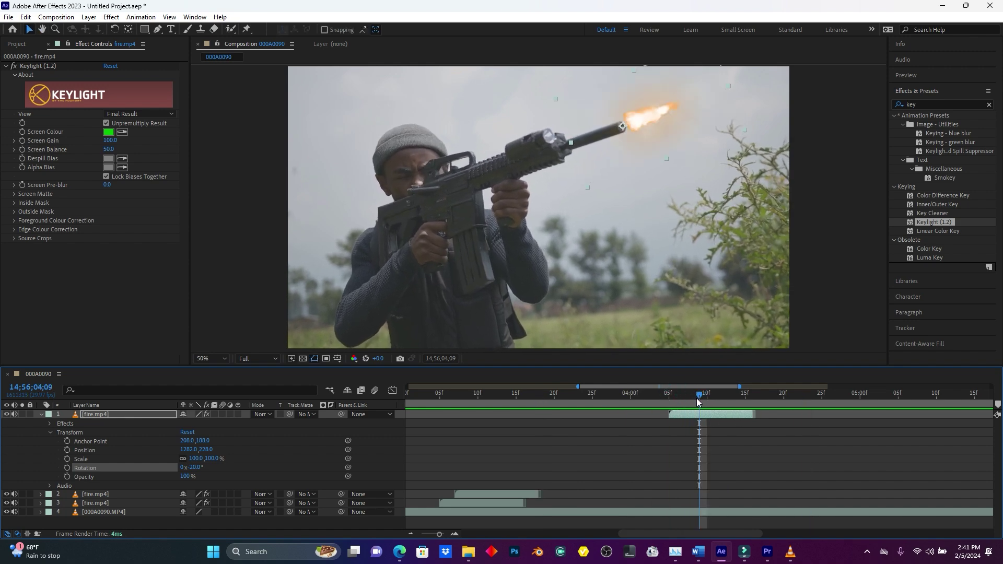
{"action": "left_click_drag", "start_coordinate": [657, 104], "coordinate": [663, 108]}
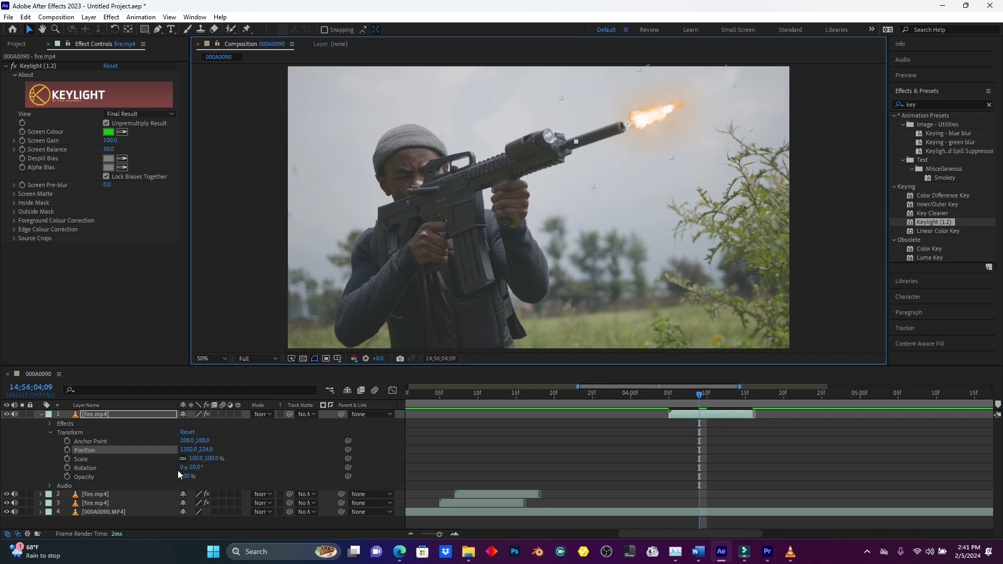
{"action": "left_click_drag", "start_coordinate": [198, 466], "coordinate": [200, 466]}
{"action": "left_click", "coordinate": [538, 393]}
{"action": "key", "text": "space"}
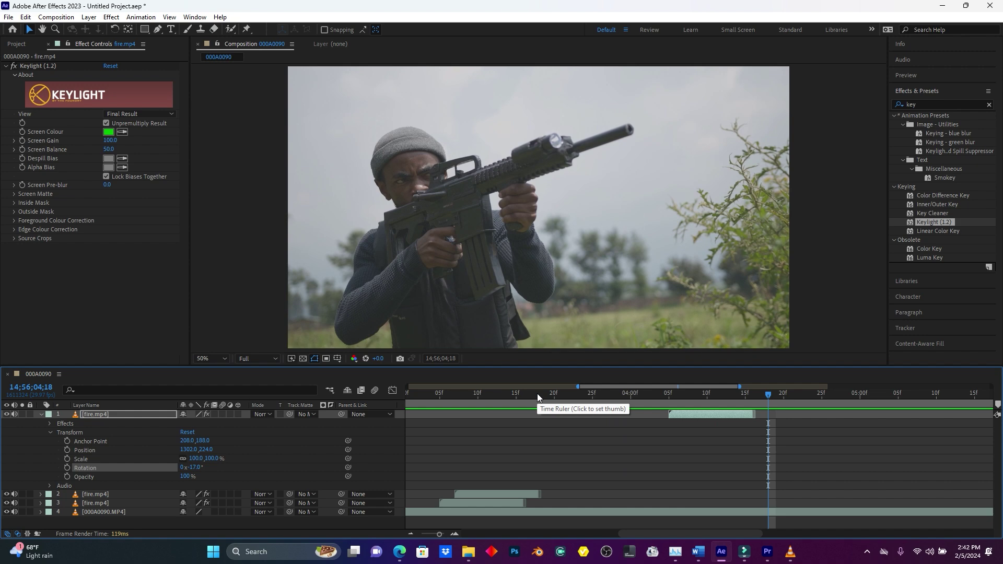
Duplicate the second shot's fire layer and move the copy to the third shot, around frame 14;56;05;13.
{"action": "left_click_drag", "start_coordinate": [439, 537], "coordinate": [423, 537]}
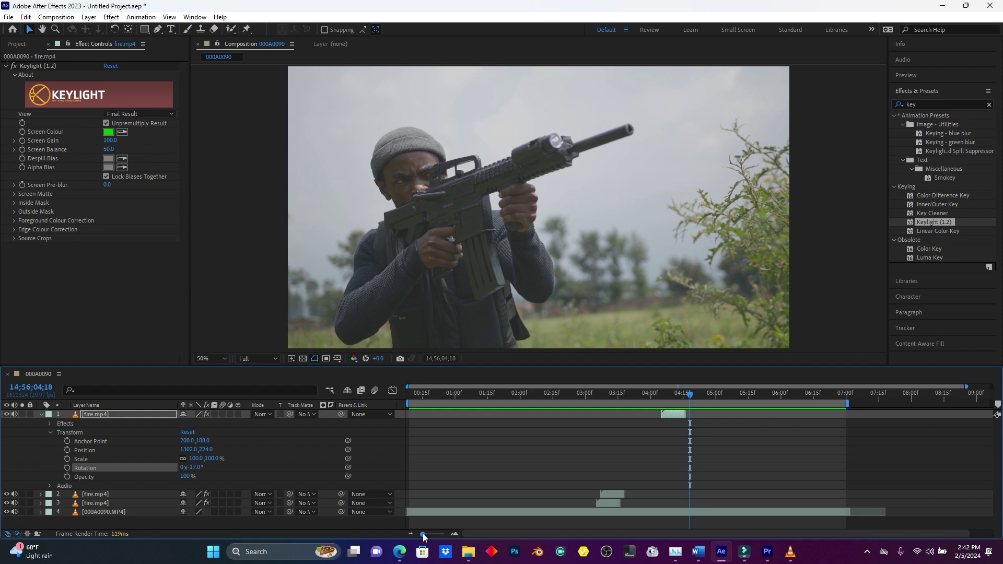
{"action": "left_click", "coordinate": [674, 416]}
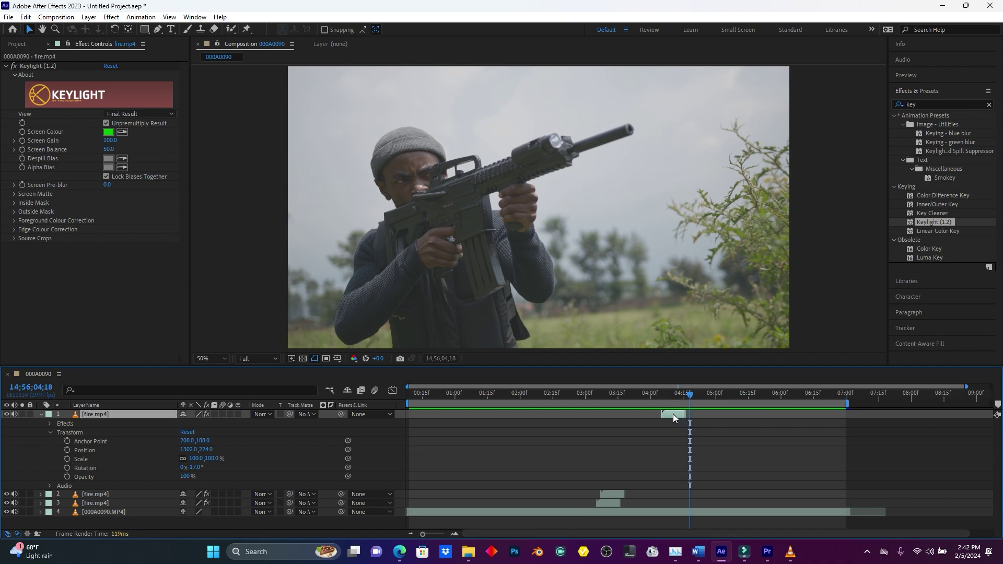
{"action": "key", "text": "ctrl+d"}
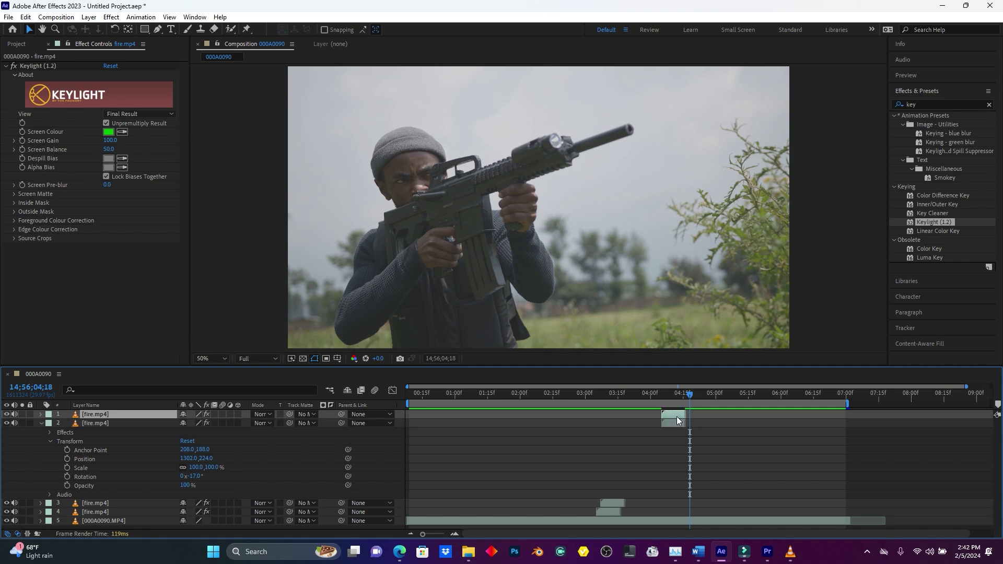
{"action": "left_click", "coordinate": [694, 395]}
{"action": "key", "text": "space"}
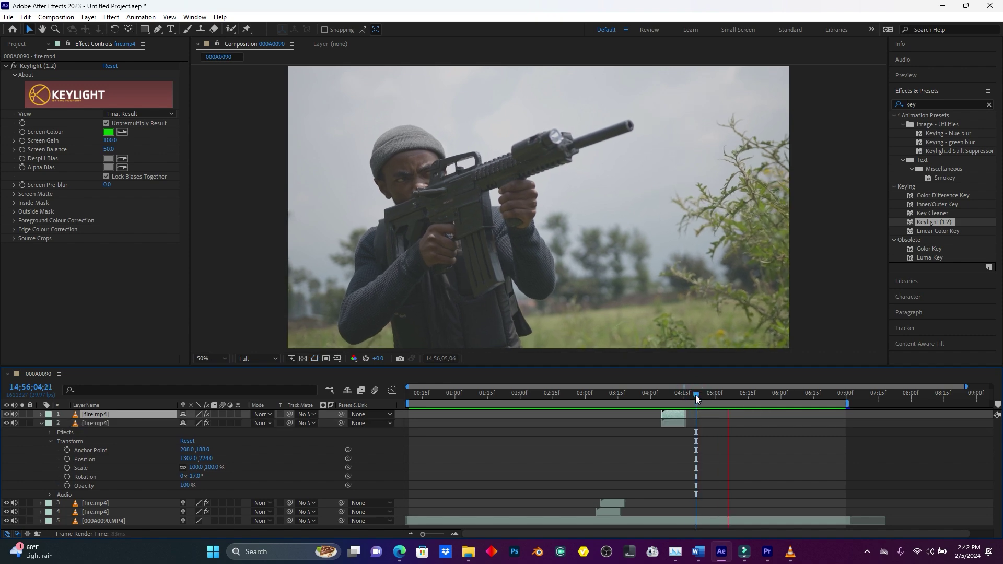
{"action": "left_click", "coordinate": [745, 395]}
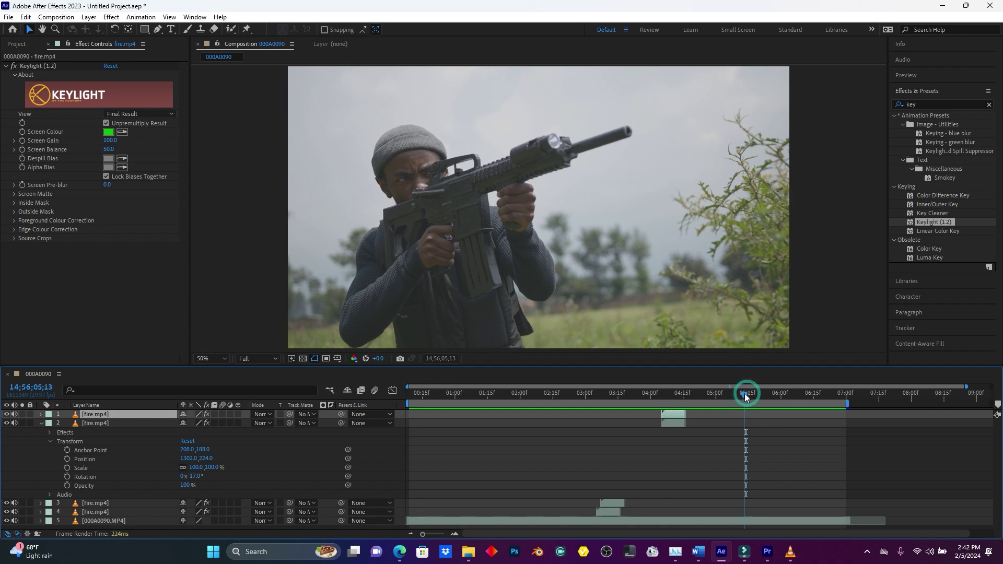
{"action": "left_click_drag", "start_coordinate": [685, 414], "coordinate": [747, 413]}
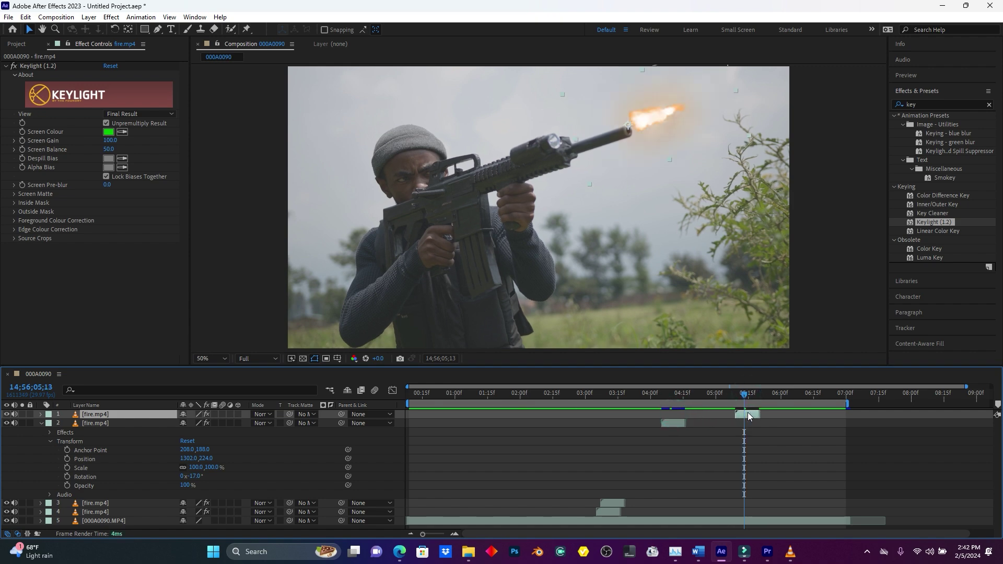
Place the third shot's flame on the muzzle at position 1312, 248 and rotate it to -12°.
{"action": "left_click_drag", "start_coordinate": [424, 532], "coordinate": [443, 533]}
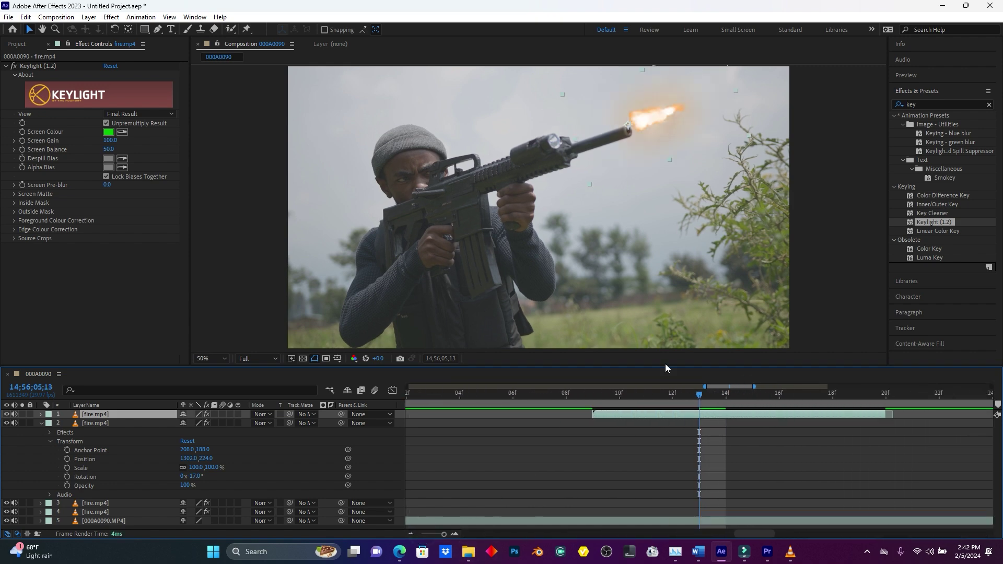
{"action": "left_click_drag", "start_coordinate": [646, 123], "coordinate": [650, 129]}
{"action": "left_click", "coordinate": [40, 423]}
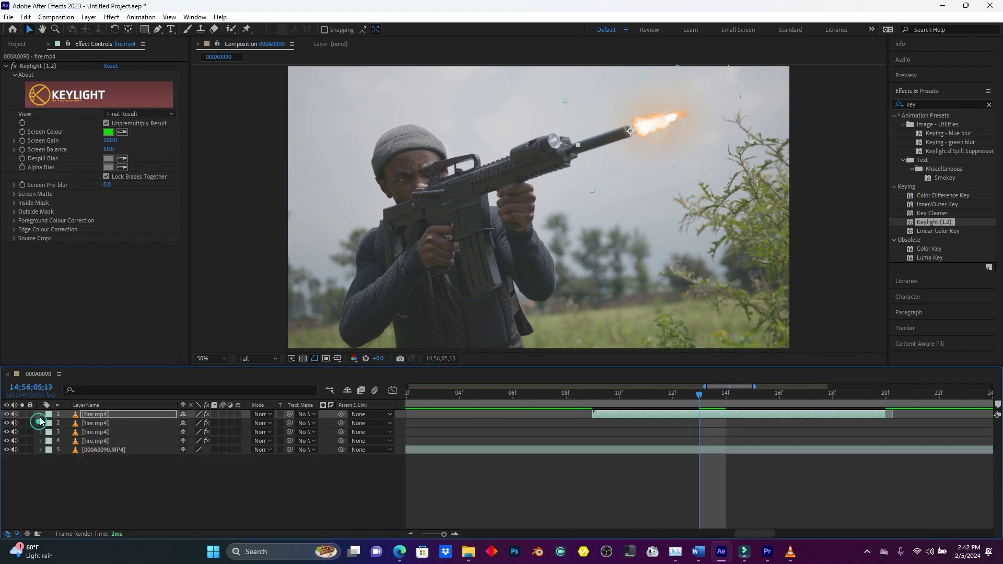
{"action": "left_click", "coordinate": [40, 414]}
{"action": "left_click", "coordinate": [50, 433]}
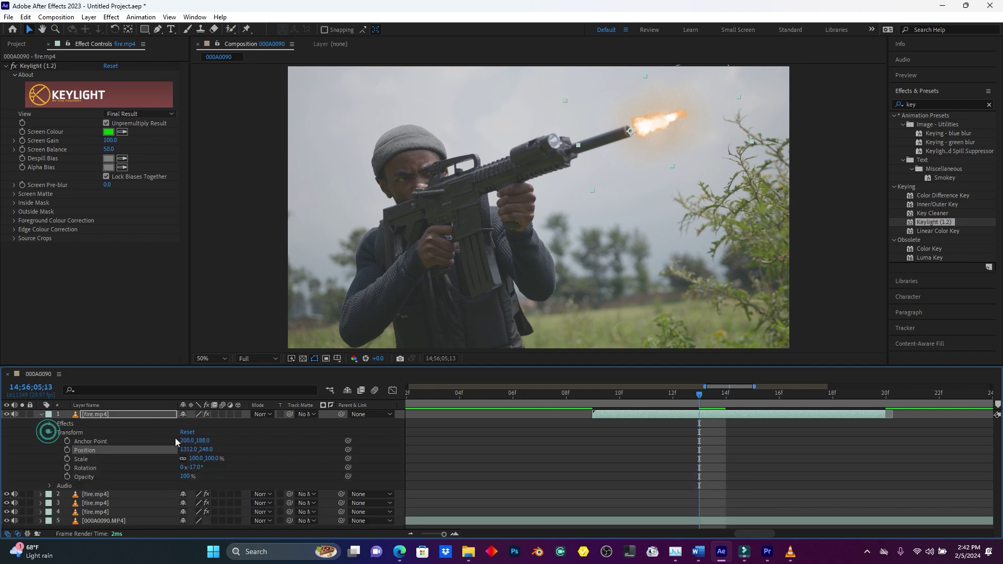
{"action": "left_click_drag", "start_coordinate": [194, 469], "coordinate": [197, 467]}
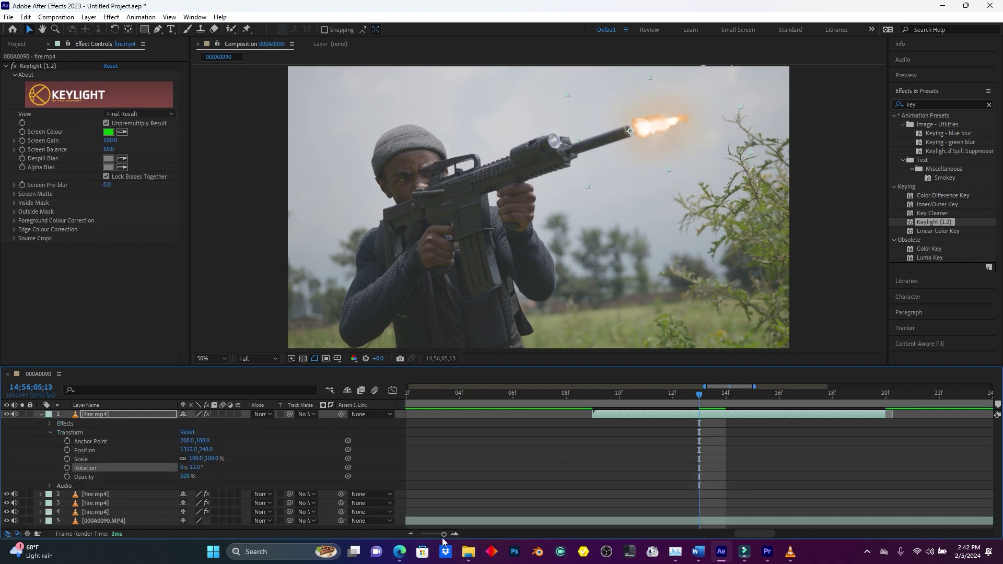
Shift the third shot's fire layer slightly earlier to start at 14;56;05;08, checking the timing in playback.
{"action": "left_click_drag", "start_coordinate": [444, 535], "coordinate": [429, 534]}
{"action": "left_click", "coordinate": [638, 395]}
{"action": "key", "text": "space"}
{"action": "key", "text": "space"}
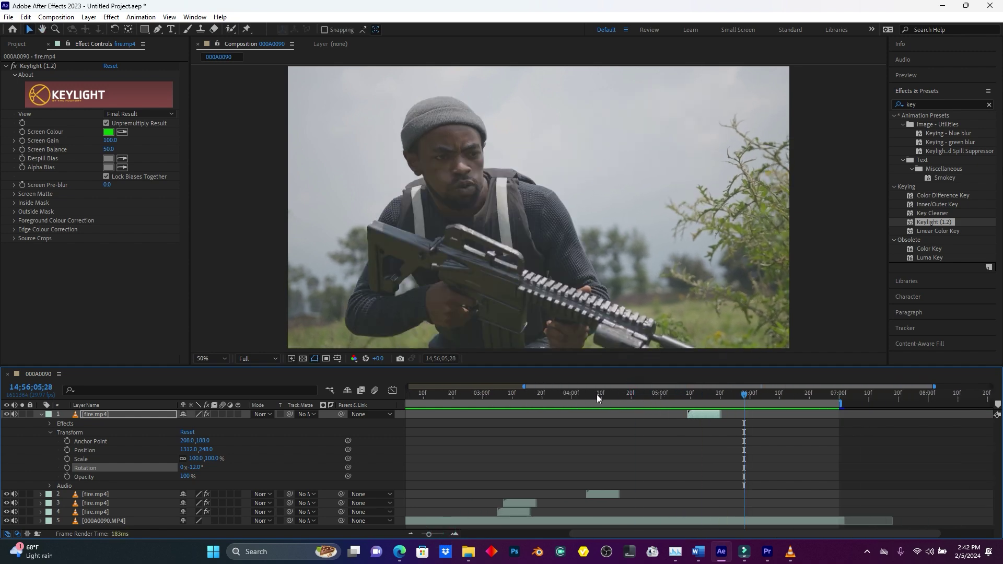
{"action": "key", "text": "space"}
{"action": "key", "text": "space"}
{"action": "key", "text": "space"}
{"action": "key", "text": "space"}
{"action": "left_click", "coordinate": [683, 397]}
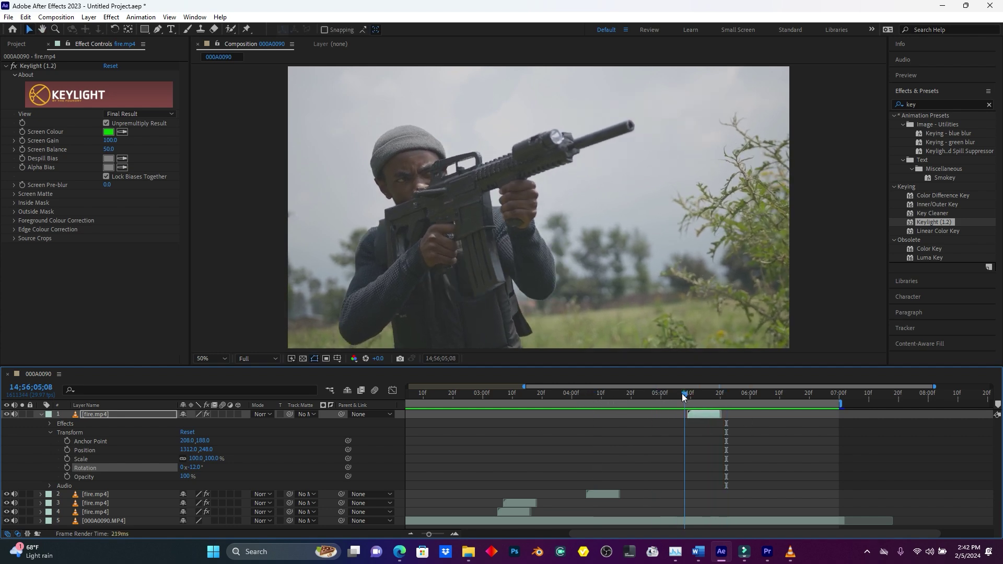
{"action": "left_click", "coordinate": [705, 416]}
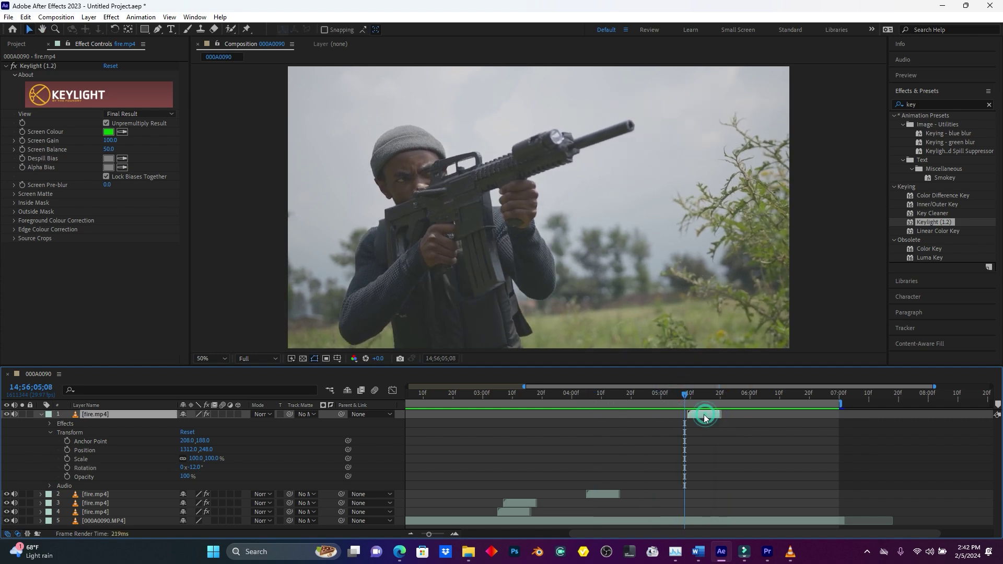
{"action": "left_click_drag", "start_coordinate": [705, 417], "coordinate": [703, 418]}
{"action": "left_click", "coordinate": [573, 397]}
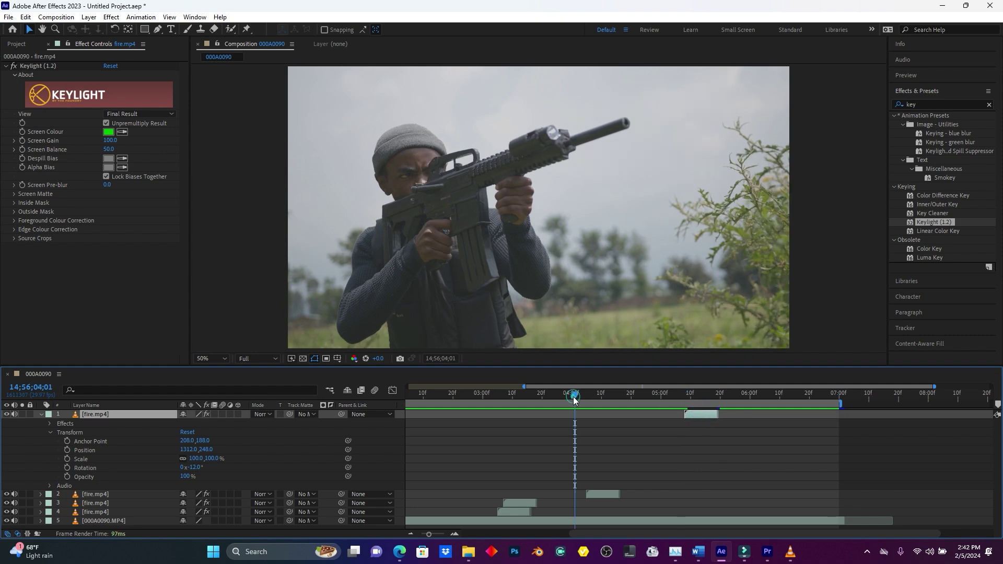
{"action": "key", "text": "space"}
Realign the first shot's lowest fire layer at 14;56;03;09 to position 1172, 196 and rotation -20°, checking it in playback.
{"action": "left_click", "coordinate": [465, 395]}
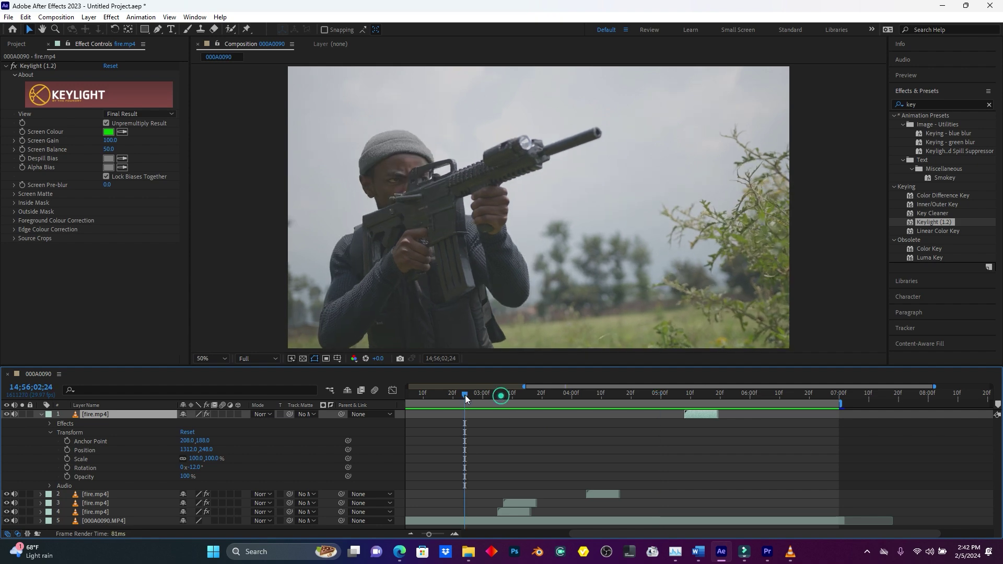
{"action": "left_click_drag", "start_coordinate": [429, 534], "coordinate": [418, 533]}
{"action": "key", "text": "space"}
{"action": "key", "text": "space"}
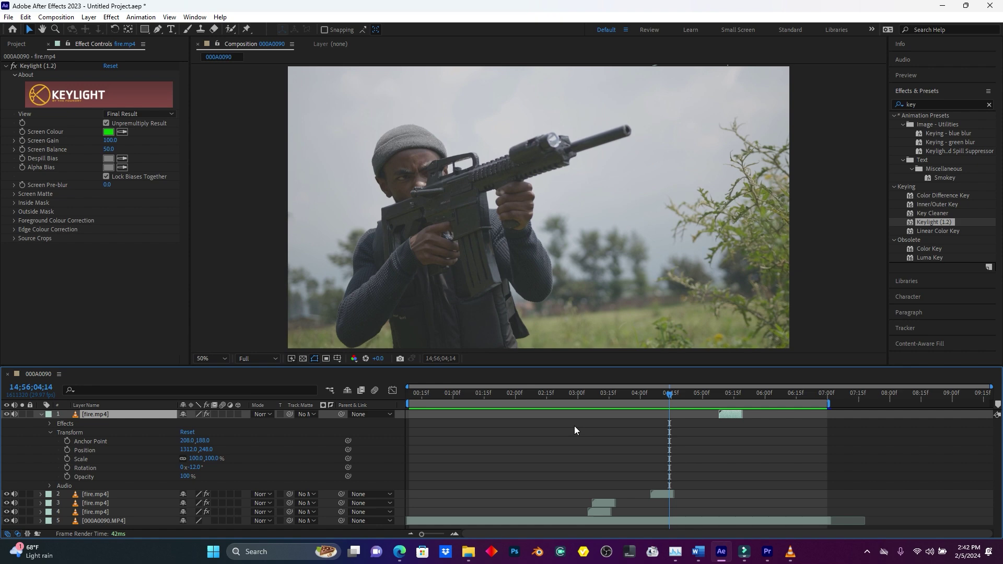
{"action": "left_click_drag", "start_coordinate": [573, 398], "coordinate": [596, 396]}
{"action": "left_click", "coordinate": [597, 513]}
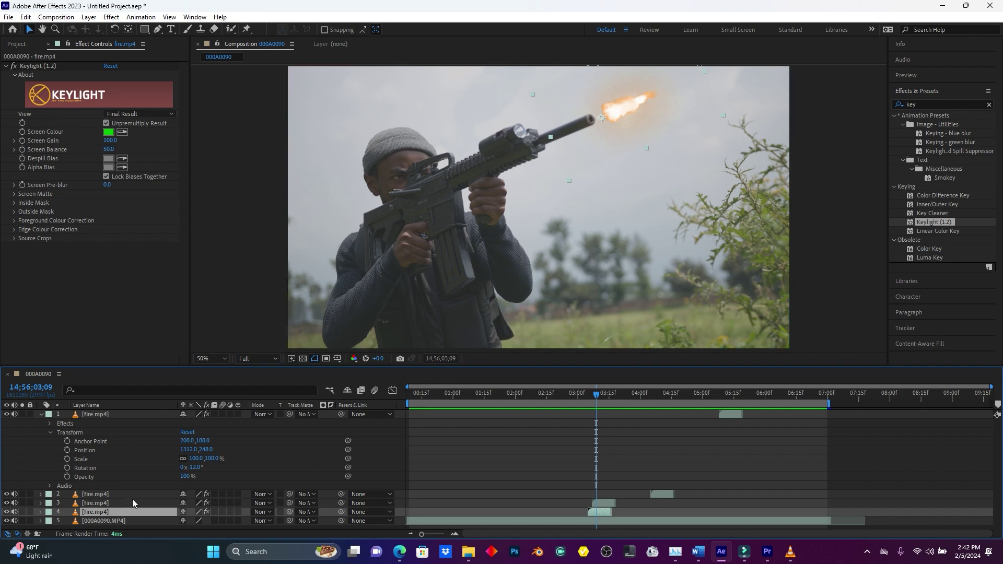
{"action": "left_click", "coordinate": [41, 512]}
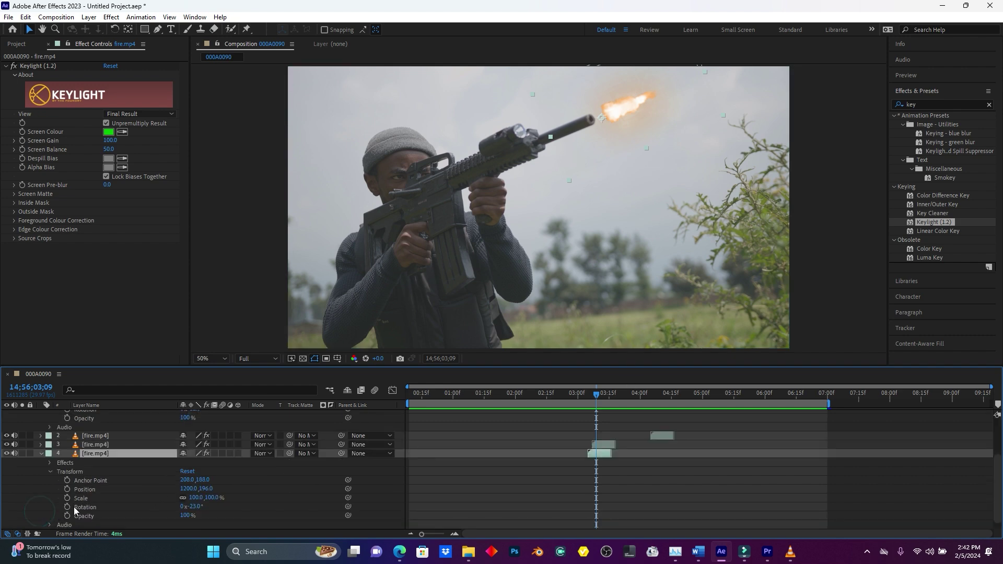
{"action": "left_click", "coordinate": [197, 508]}
{"action": "left_click_drag", "start_coordinate": [197, 508], "coordinate": [196, 509]}
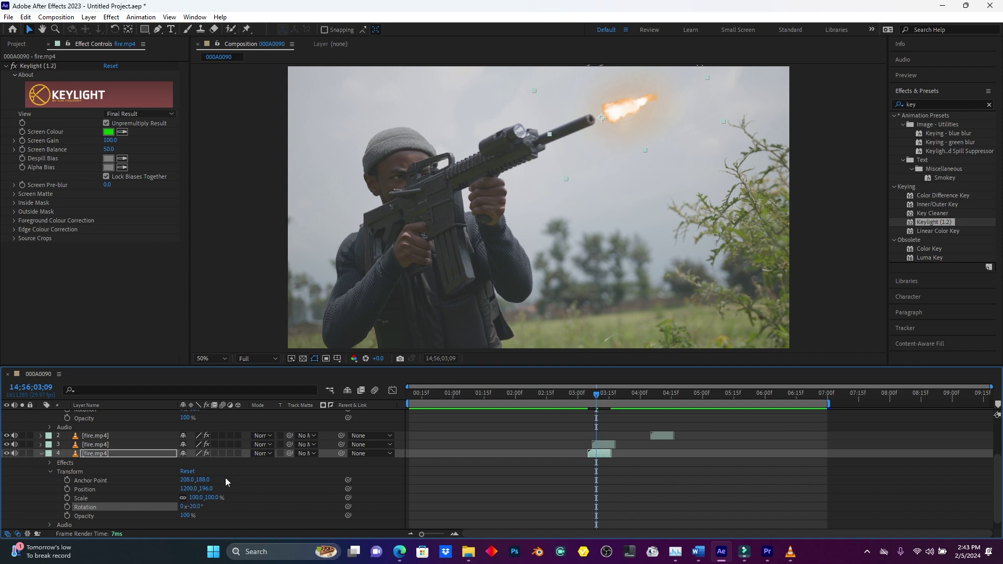
{"action": "left_click_drag", "start_coordinate": [627, 121], "coordinate": [625, 122]}
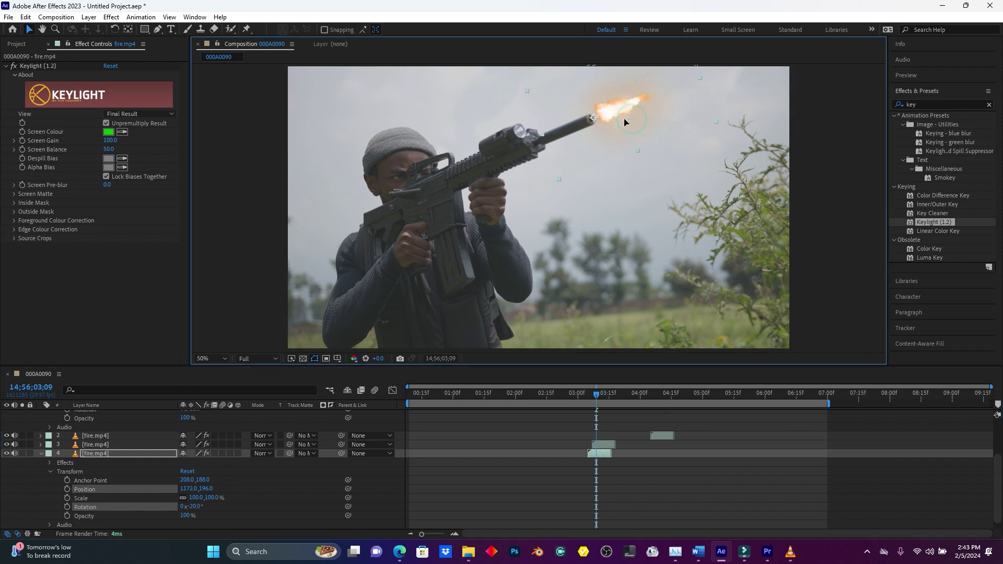
{"action": "left_click", "coordinate": [525, 397]}
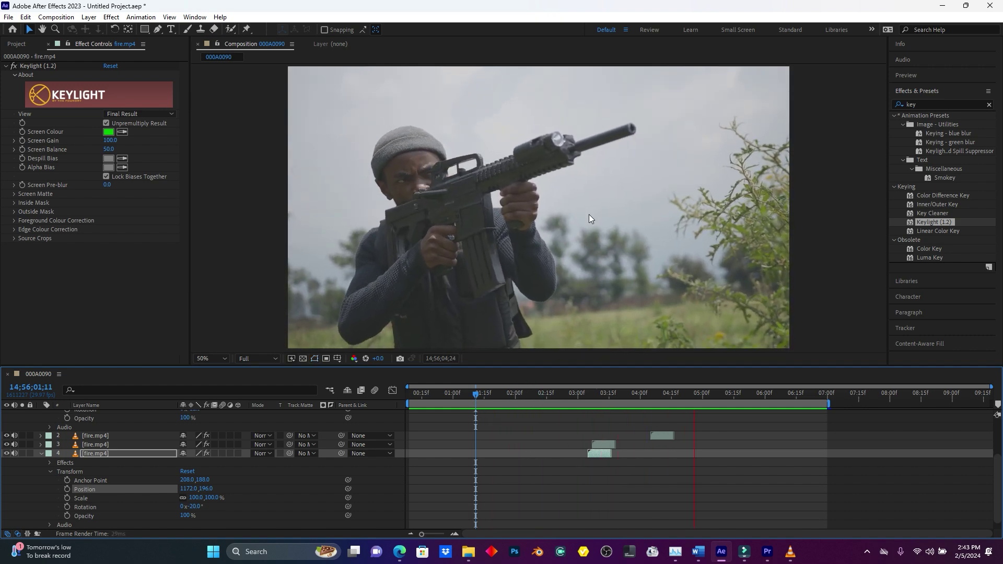
{"action": "key", "text": "space"}
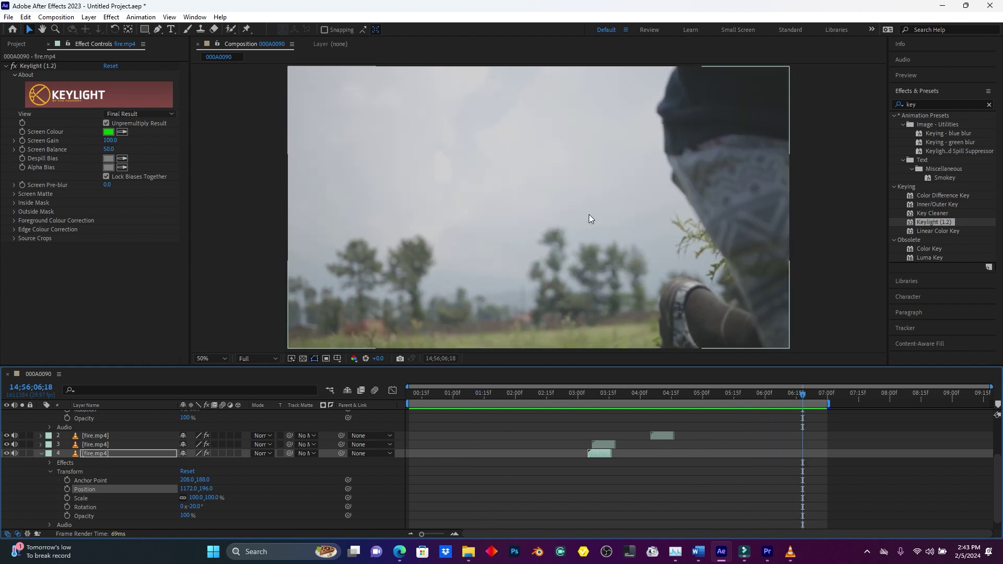
Duplicate the 000A0090.MP4 footage layer and move the copy above all the fire layers.
{"action": "left_click", "coordinate": [41, 454]}
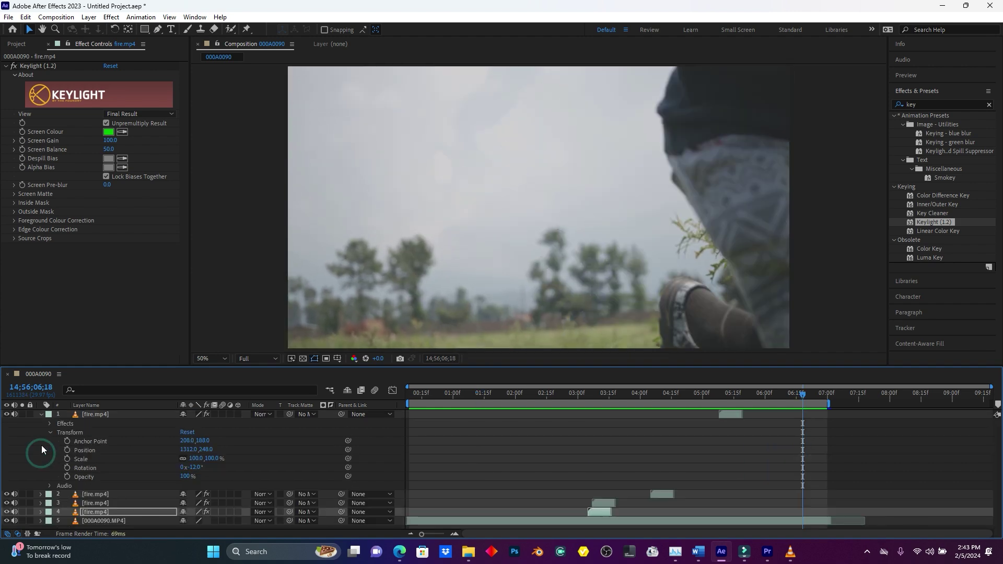
{"action": "left_click", "coordinate": [40, 414]}
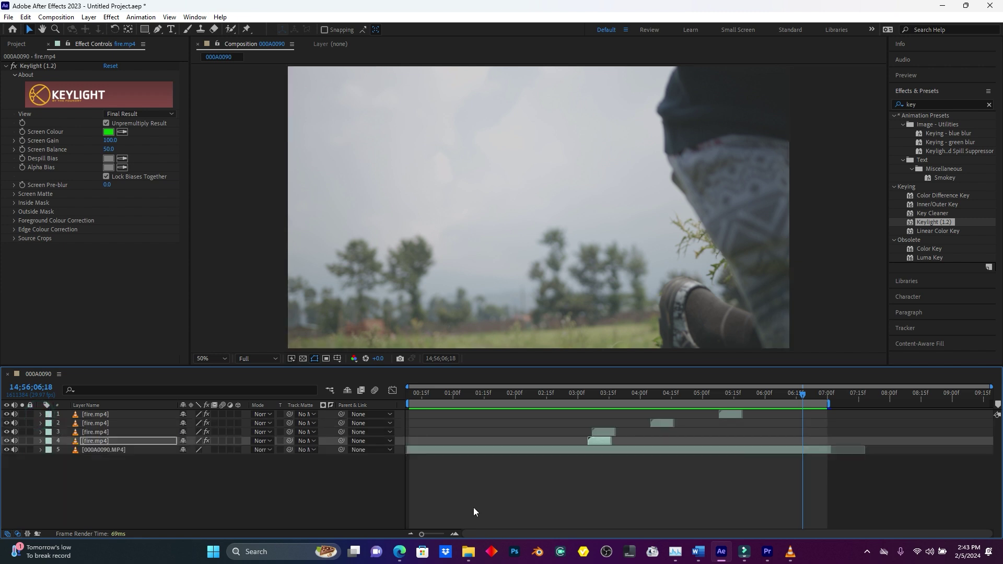
{"action": "left_click", "coordinate": [559, 394]}
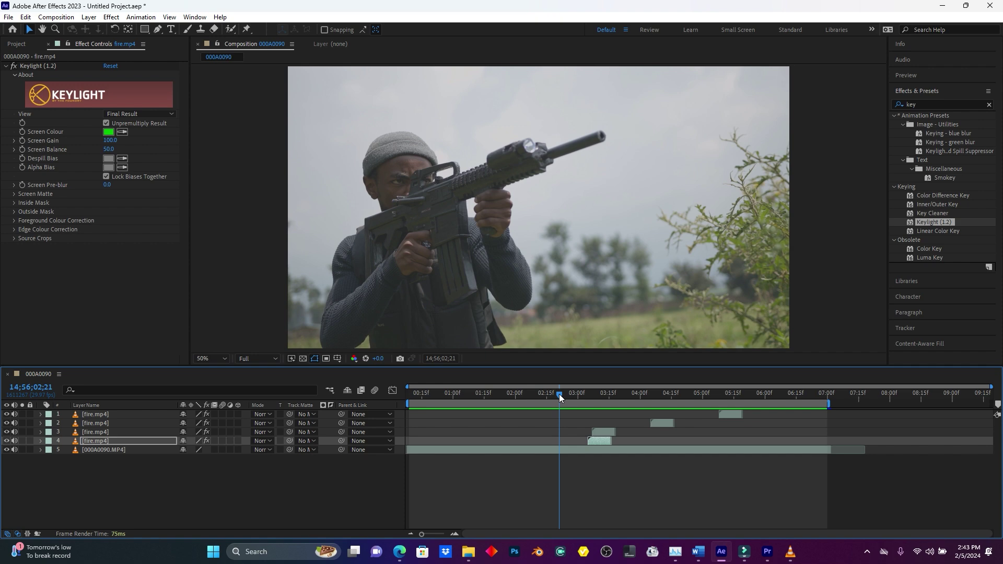
{"action": "left_click", "coordinate": [111, 449]}
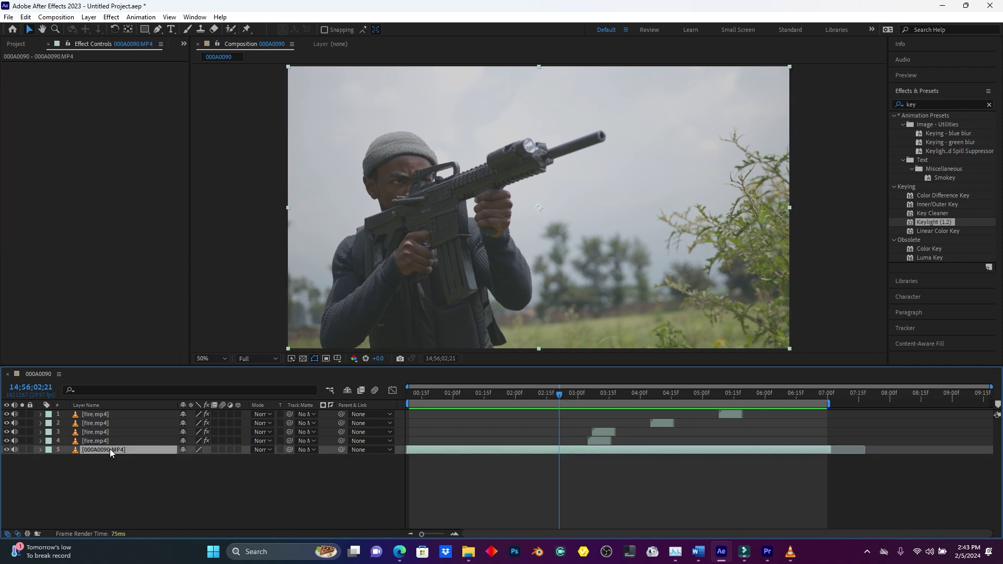
{"action": "key", "text": "ctrl+d"}
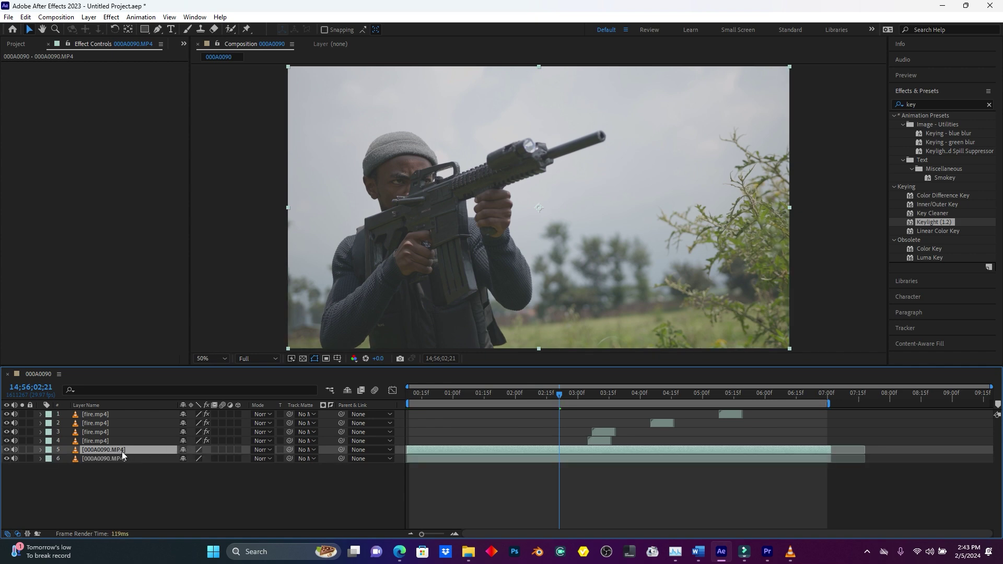
{"action": "left_click_drag", "start_coordinate": [125, 449], "coordinate": [128, 414]}
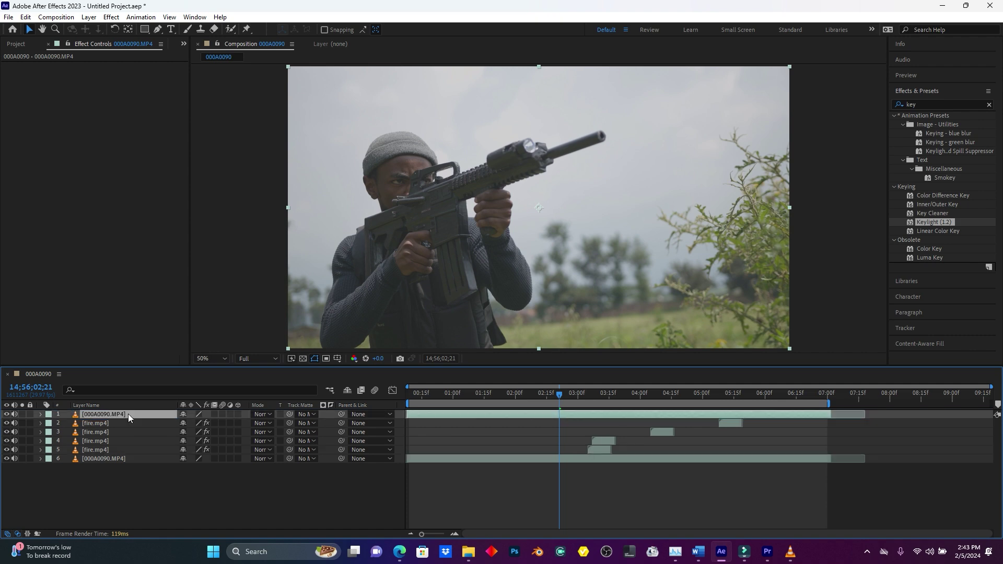
Apply the Tint effect to the topmost 000A0090.MP4 copy.
{"action": "left_click", "coordinate": [934, 103]}
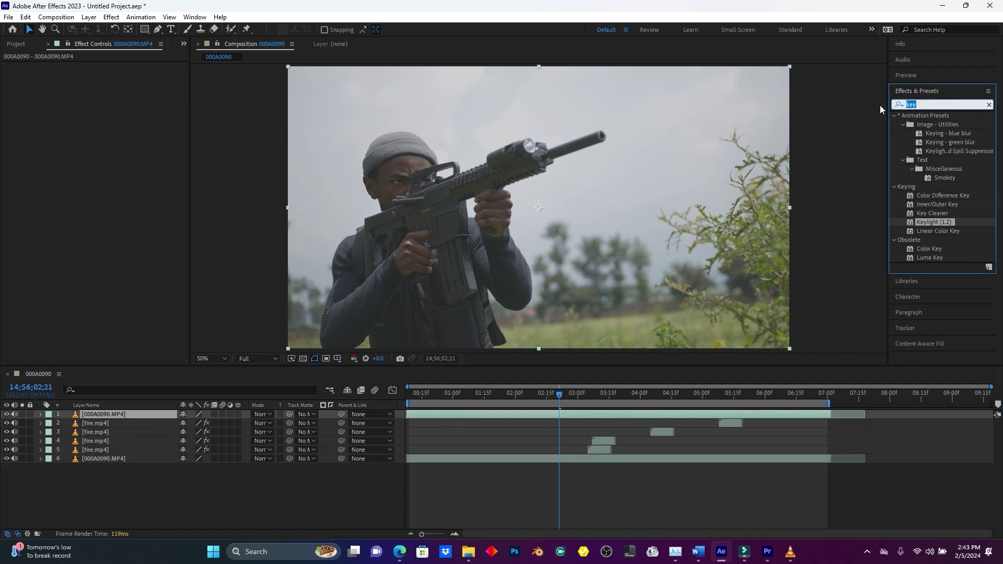
{"action": "type", "text": "tint"}
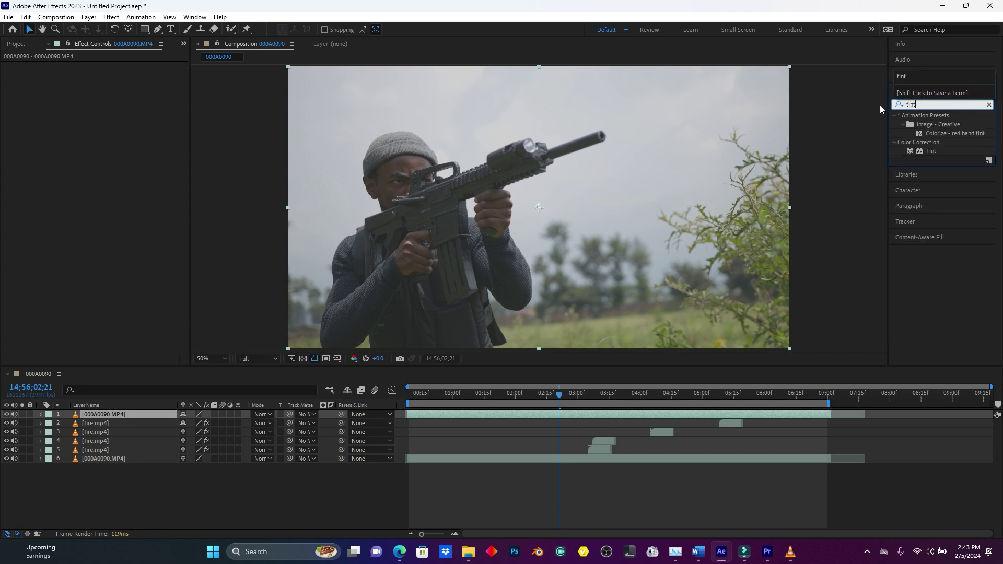
{"action": "left_click_drag", "start_coordinate": [936, 150], "coordinate": [556, 415]}
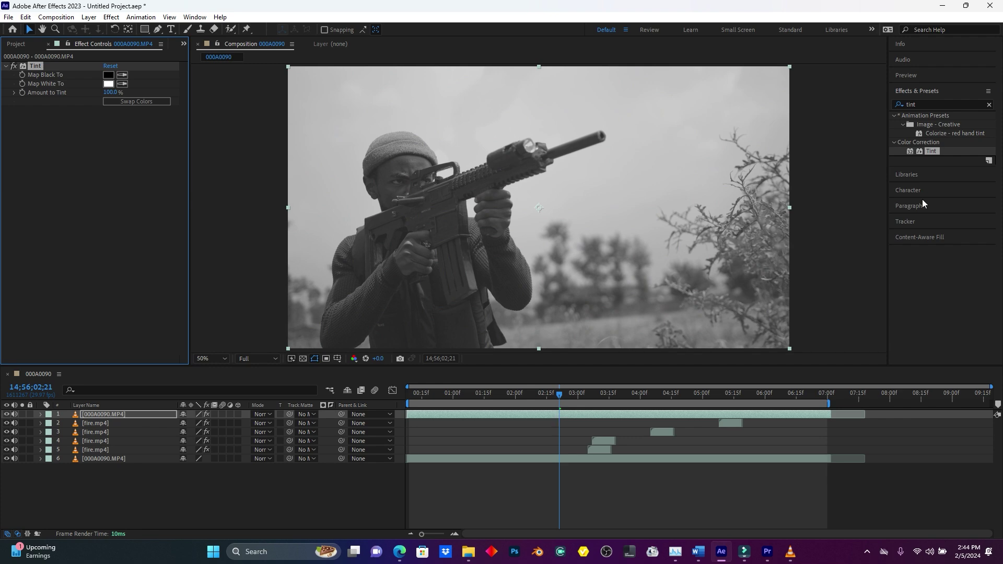
Apply Curves to the topmost footage copy and shape a steep RGB S-curve that clips the highlights and shadows.
{"action": "left_click", "coordinate": [922, 104]}
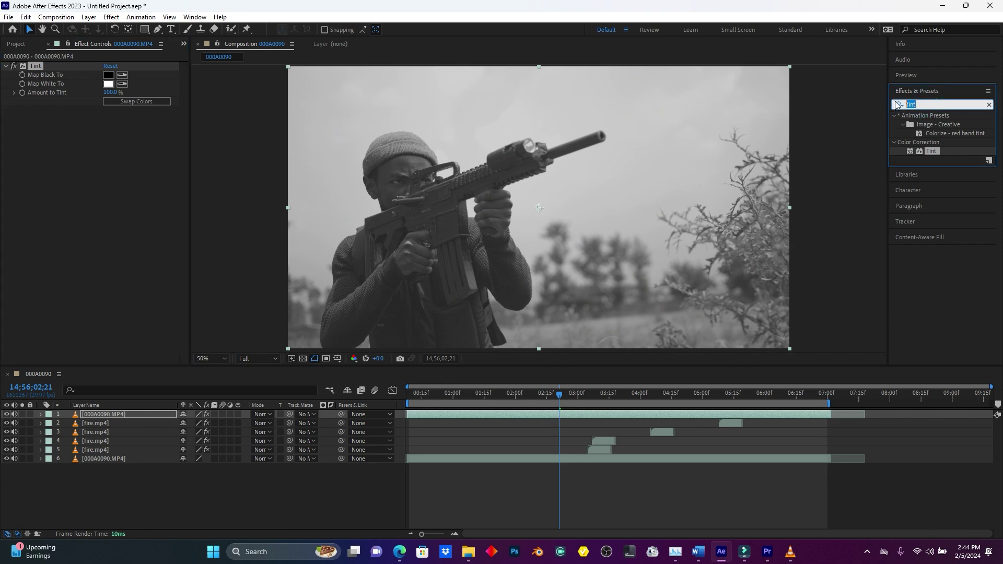
{"action": "type", "text": "curve"}
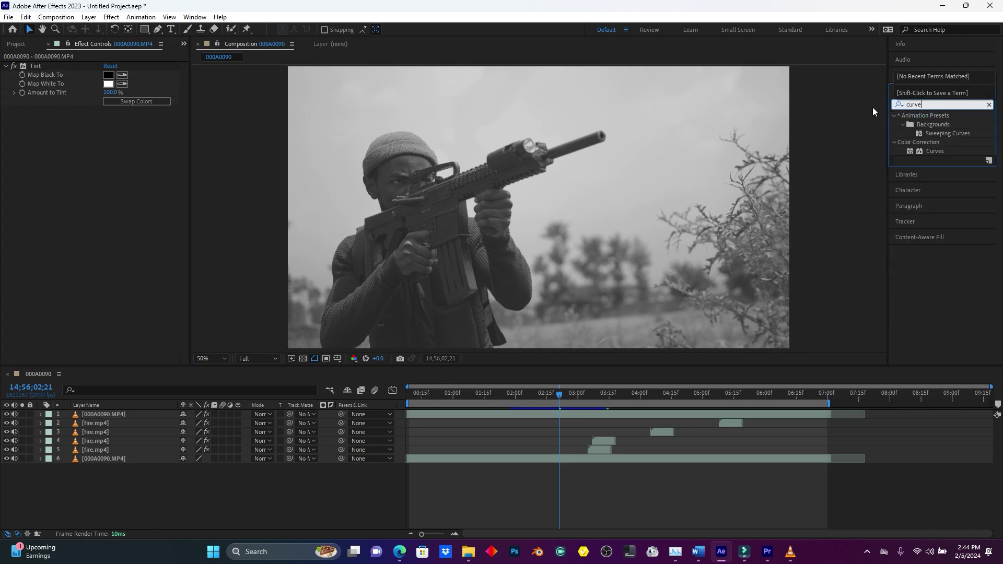
{"action": "left_click_drag", "start_coordinate": [938, 149], "coordinate": [532, 413]}
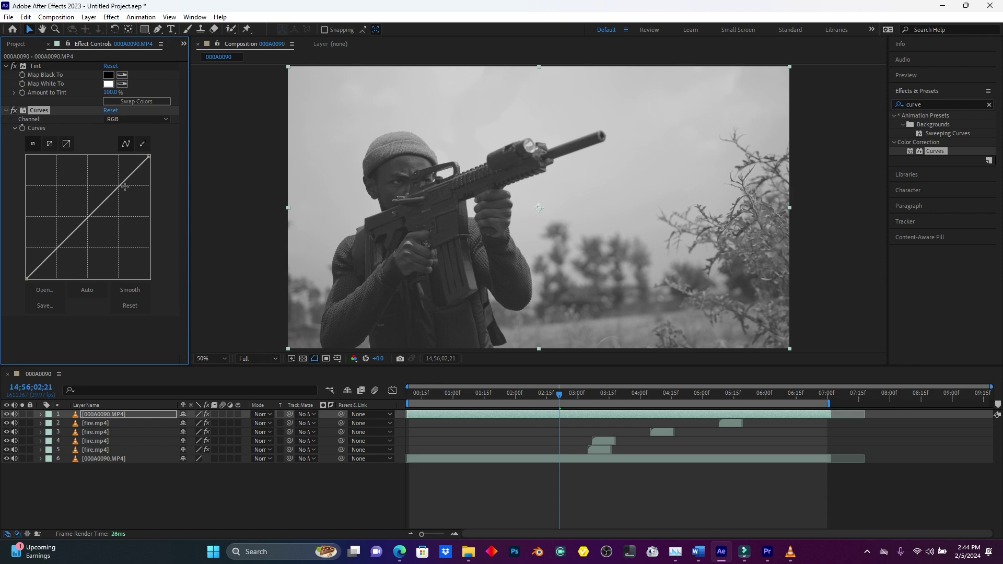
{"action": "left_click_drag", "start_coordinate": [123, 185], "coordinate": [109, 155]}
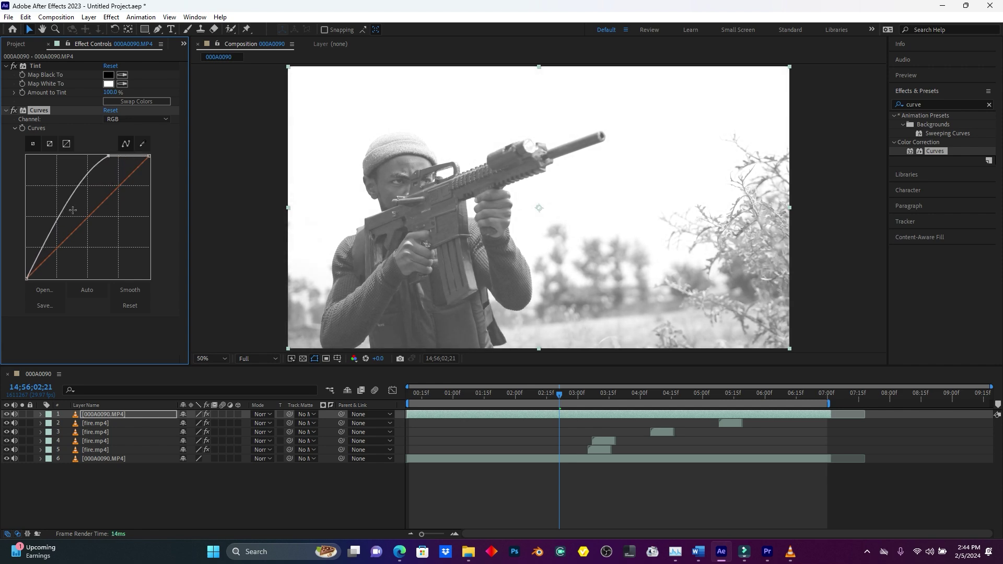
{"action": "left_click_drag", "start_coordinate": [42, 249], "coordinate": [49, 283]}
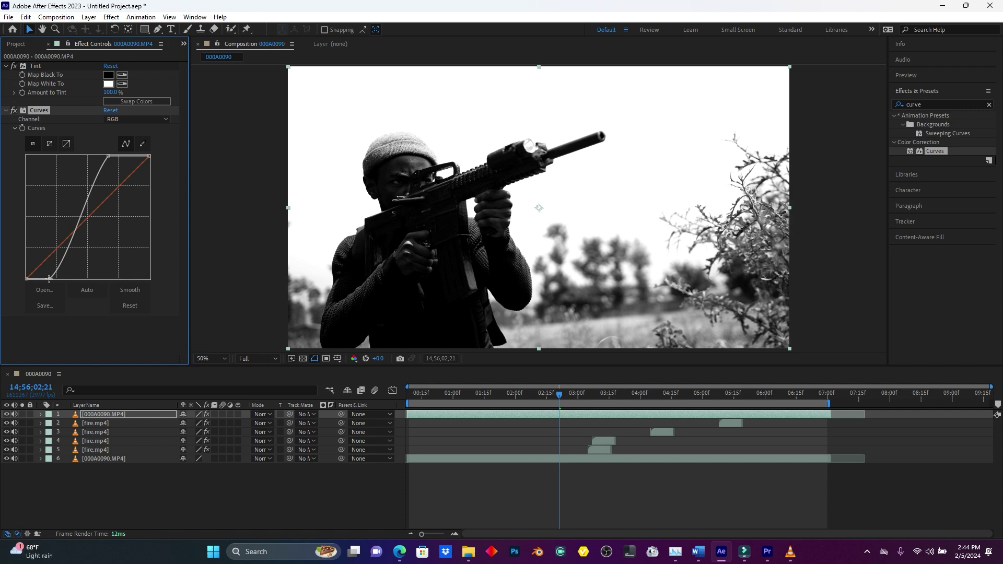
Apply a second Tint effect to the topmost 000A0090.MP4 layer, after its Curves effect.
{"action": "left_click", "coordinate": [935, 104]}
{"action": "type", "text": "tint"}
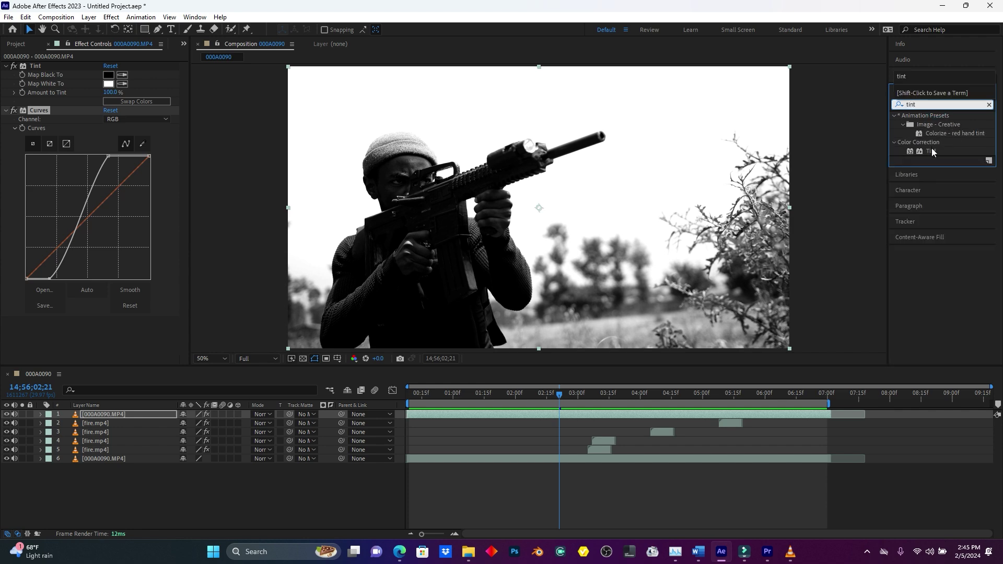
{"action": "left_click_drag", "start_coordinate": [932, 151], "coordinate": [542, 413]}
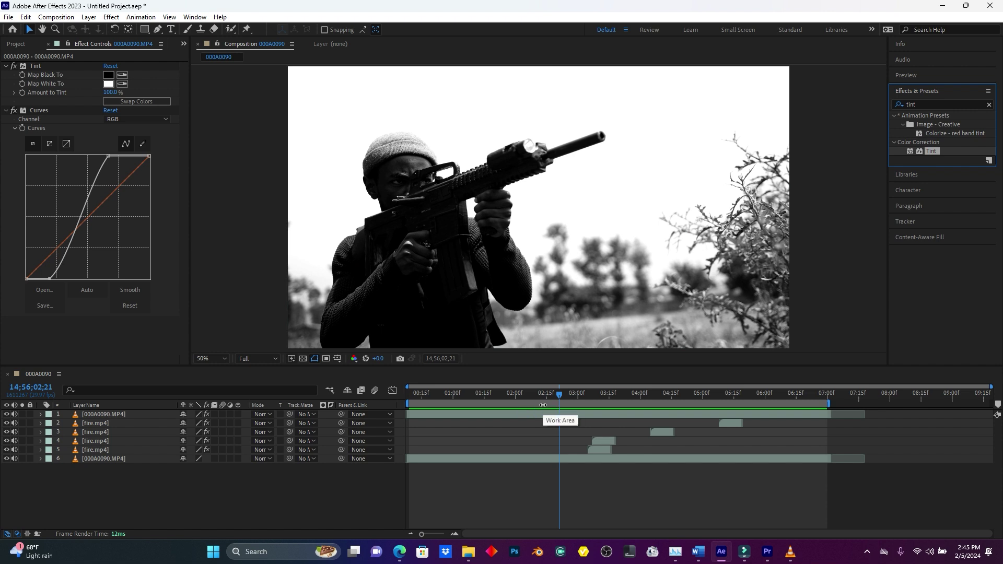
{"action": "left_click_drag", "start_coordinate": [931, 151], "coordinate": [507, 415]}
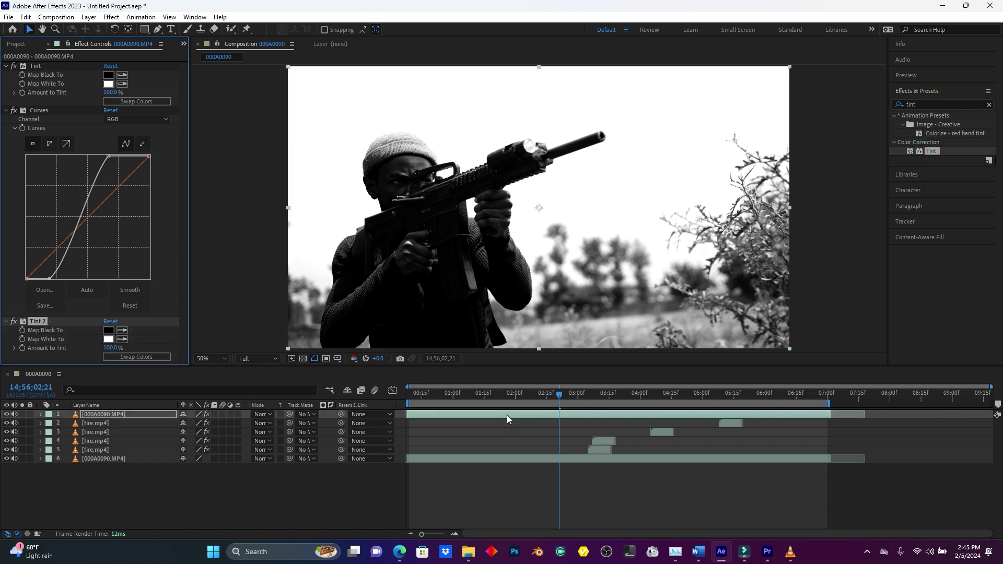
Set the second Tint effect's Map White To colour to a fully saturated golden yellow.
{"action": "left_click", "coordinate": [14, 129]}
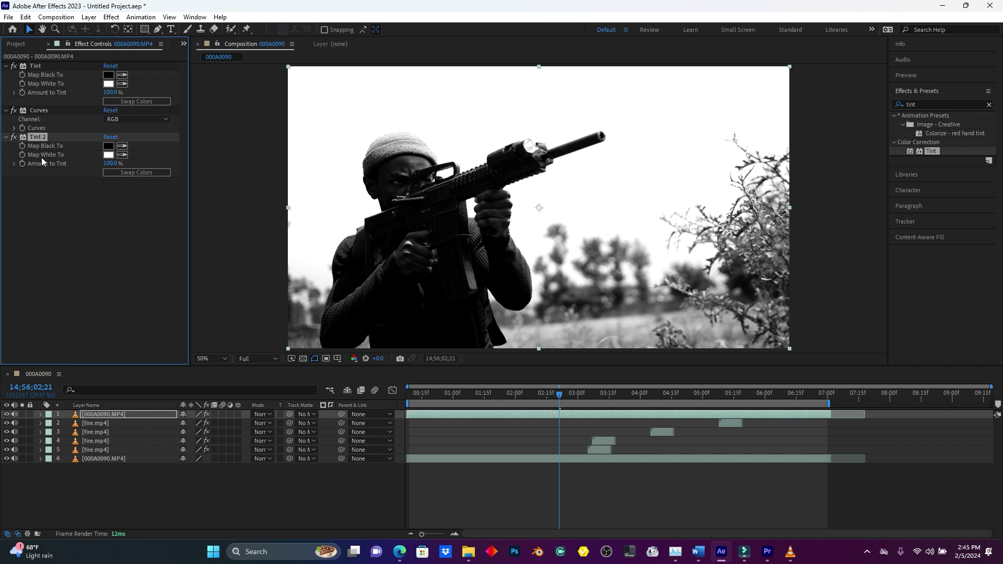
{"action": "left_click", "coordinate": [109, 155]}
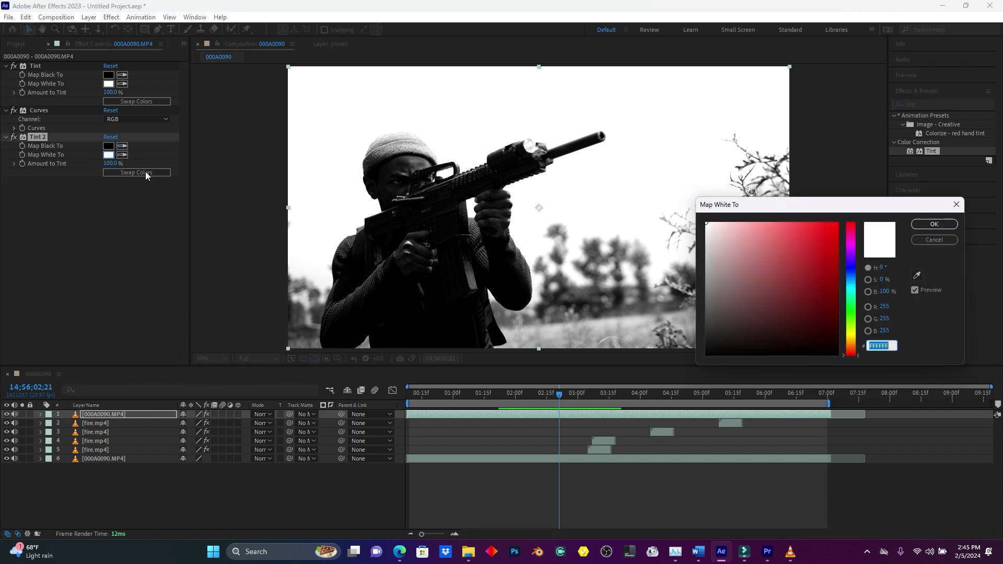
{"action": "left_click", "coordinate": [852, 338]}
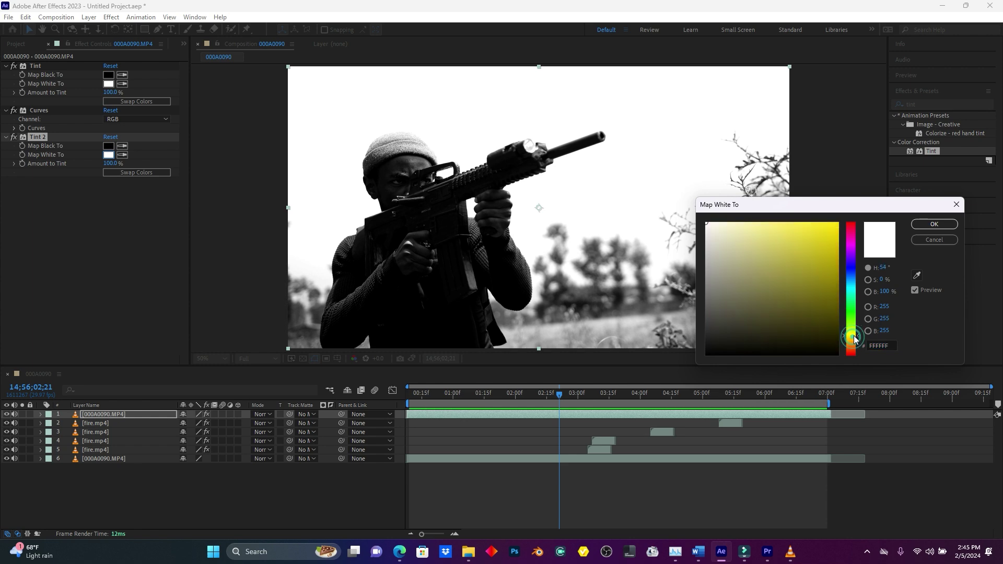
{"action": "left_click", "coordinate": [838, 224]}
{"action": "left_click_drag", "start_coordinate": [856, 336], "coordinate": [858, 340]}
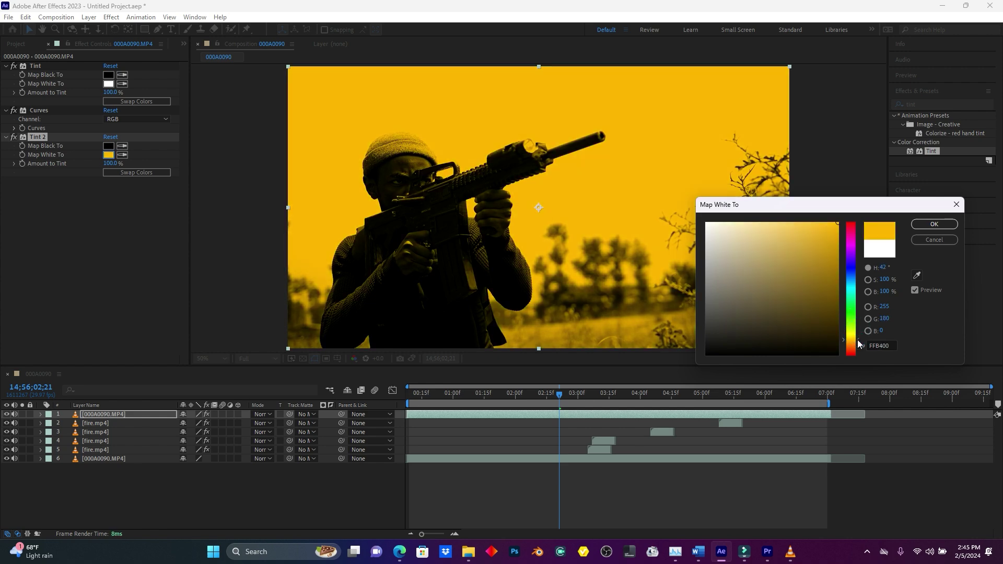
{"action": "left_click_drag", "start_coordinate": [858, 340], "coordinate": [859, 341]}
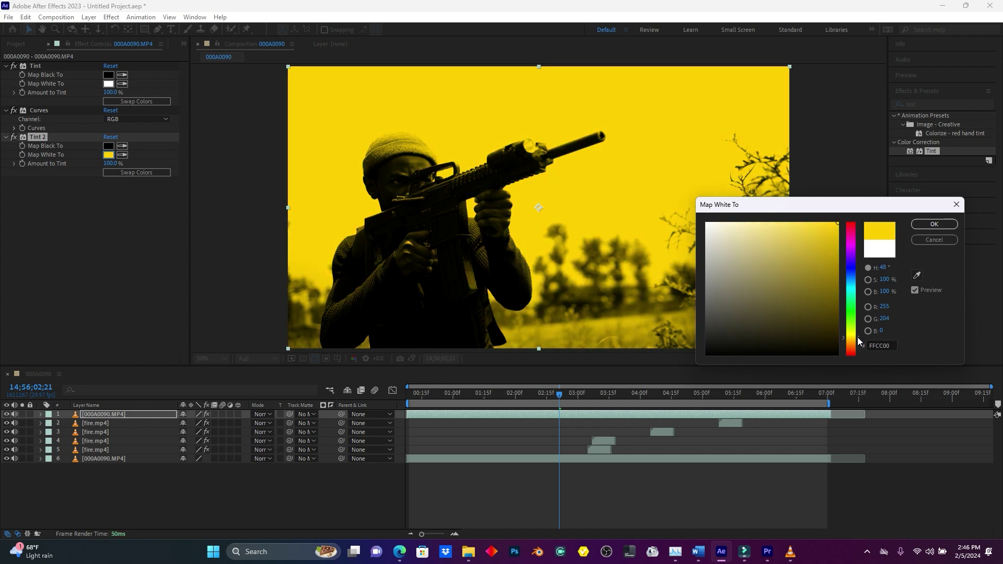
{"action": "left_click", "coordinate": [934, 223]}
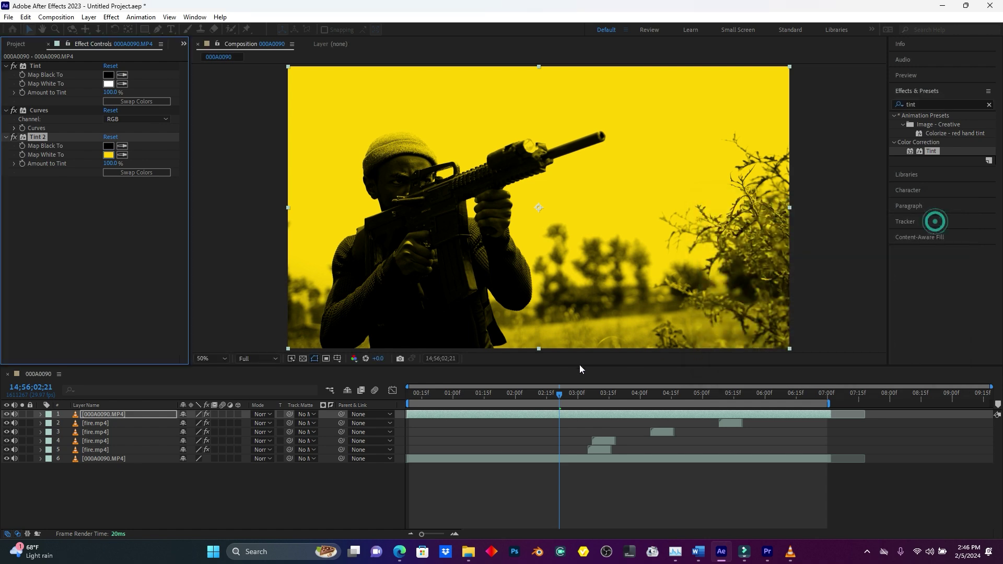
Set the topmost 000A0090.MP4 layer's blending mode to Screen and preview it up to the first shot's muzzle flash.
{"action": "right_click", "coordinate": [108, 412]}
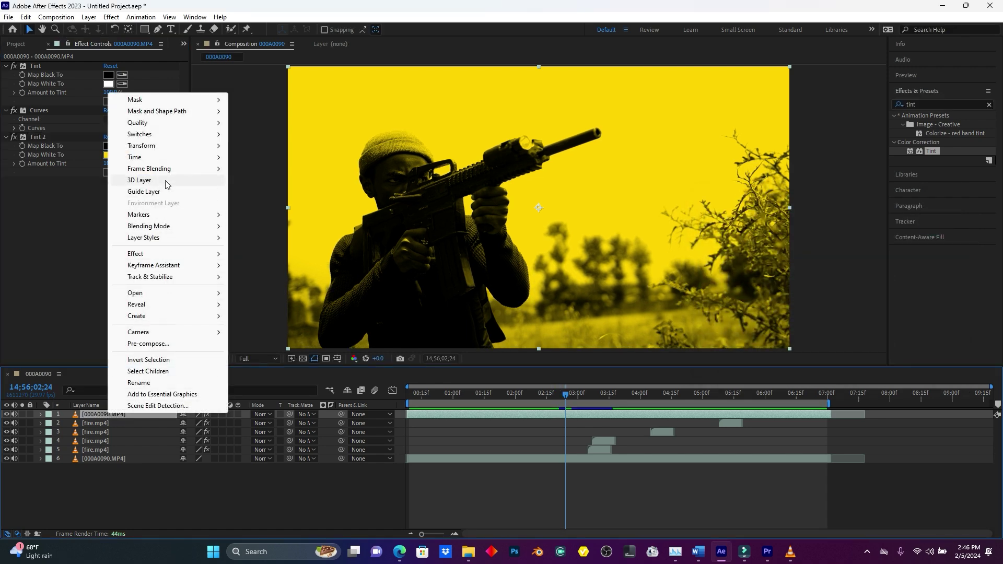
{"action": "mouse_move", "coordinate": [166, 230]}
{"action": "left_click", "coordinate": [261, 235]}
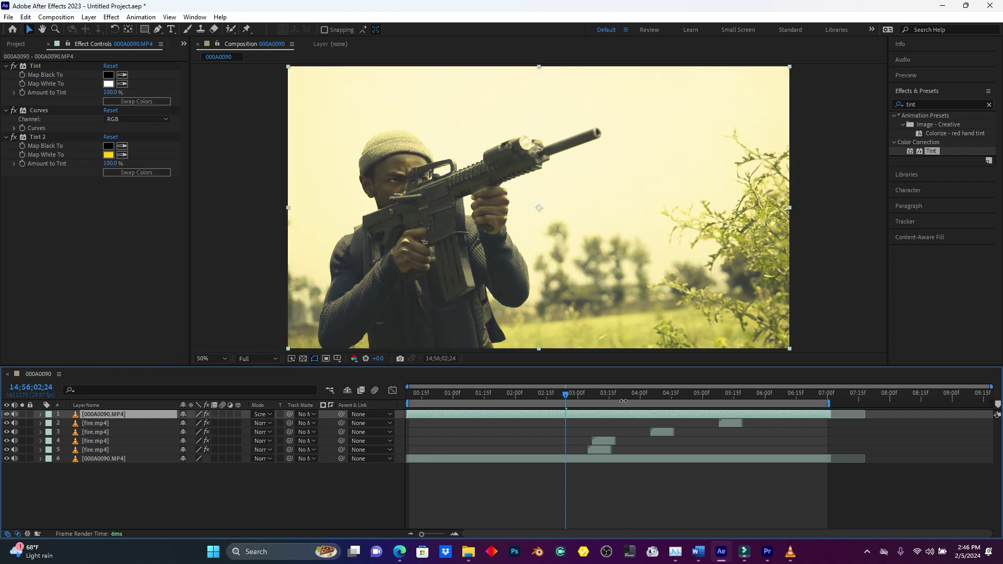
{"action": "left_click_drag", "start_coordinate": [567, 396], "coordinate": [546, 395]}
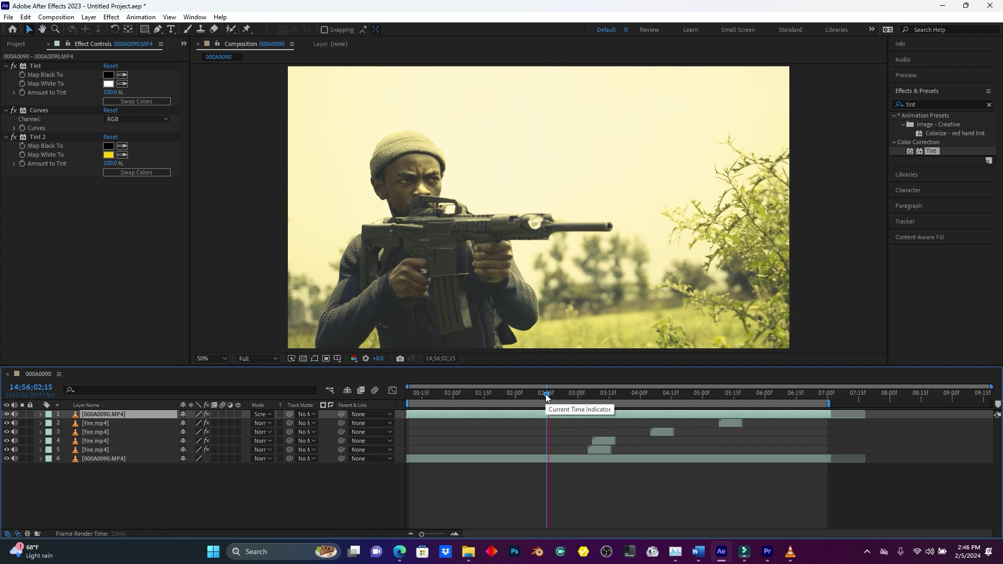
{"action": "left_click_drag", "start_coordinate": [566, 394], "coordinate": [600, 396]}
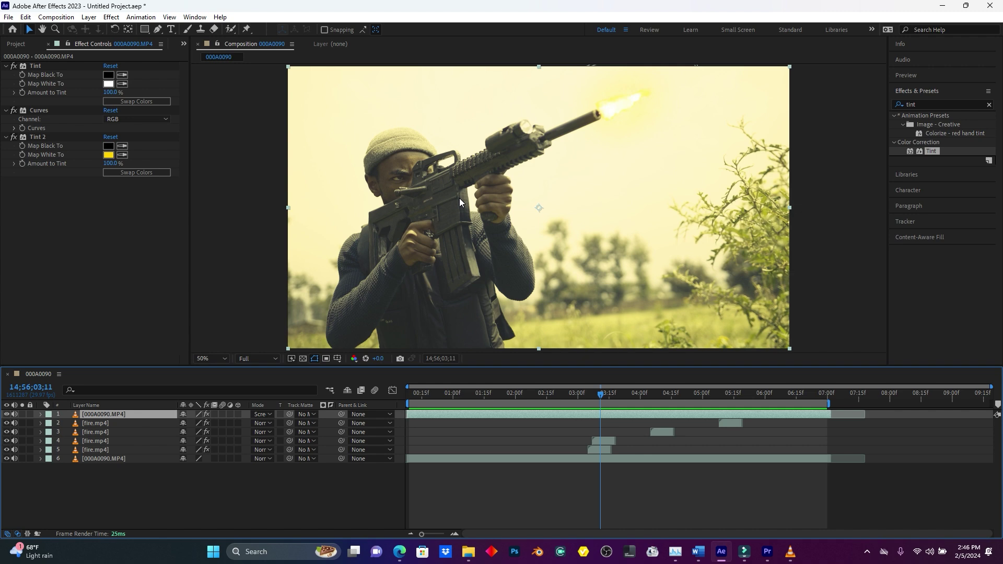
At 14;56;03;11, draw a closed Pen mask on the topmost footage copy around the shooter's hat, face, rifle, forward arm and torso.
{"action": "left_click_drag", "start_coordinate": [422, 536], "coordinate": [424, 536]}
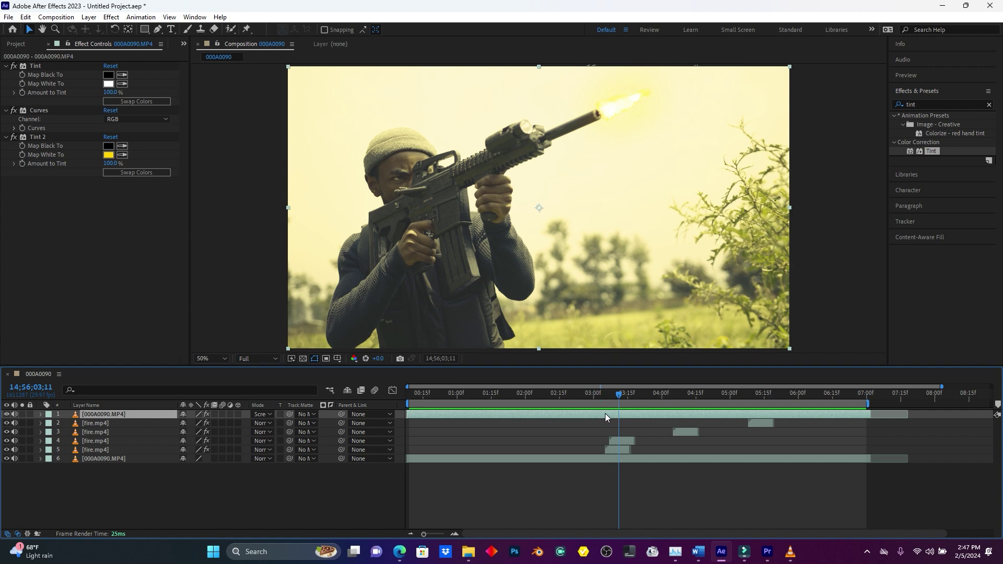
{"action": "left_click_drag", "start_coordinate": [619, 395], "coordinate": [615, 397]}
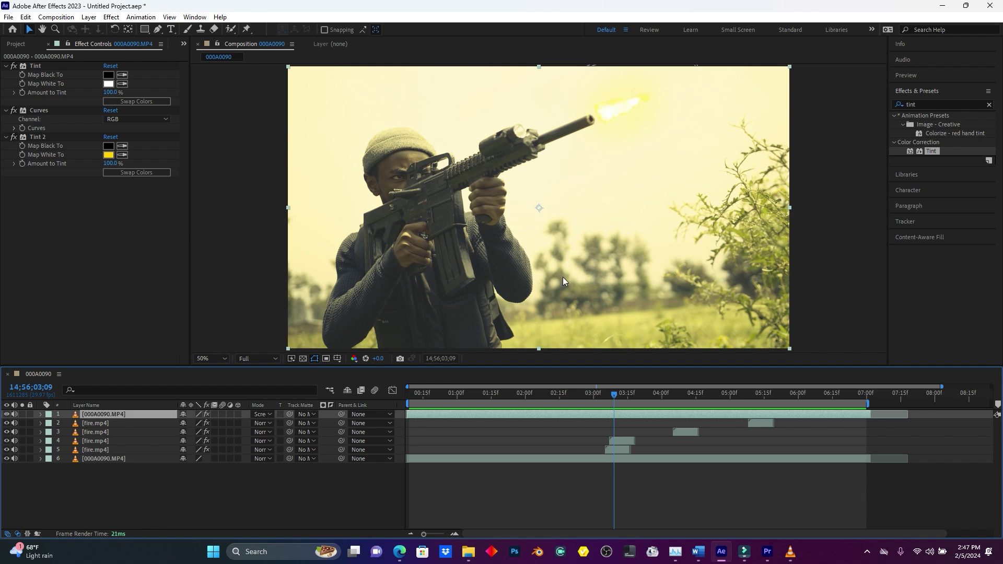
{"action": "left_click", "coordinate": [617, 393]}
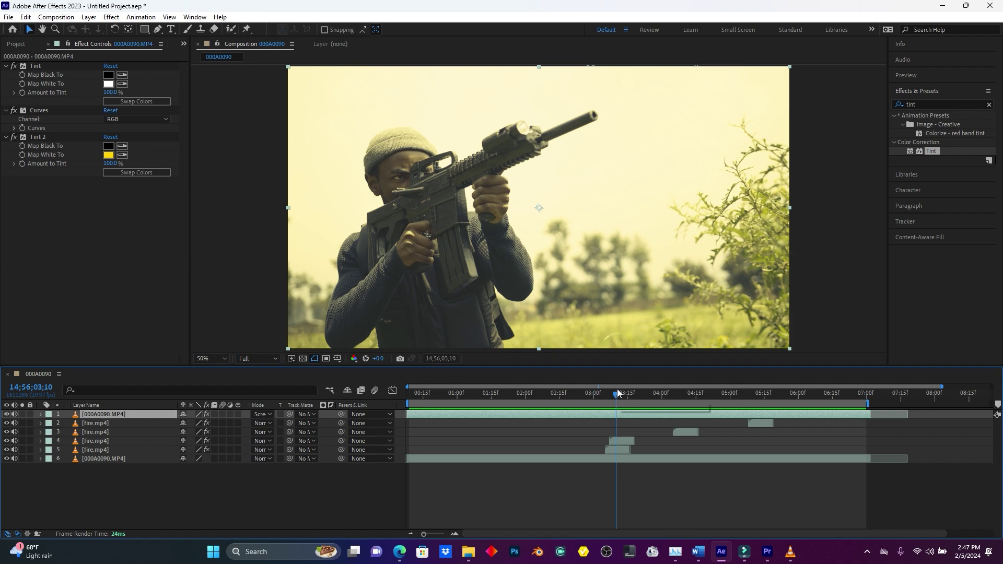
{"action": "left_click", "coordinate": [619, 395]}
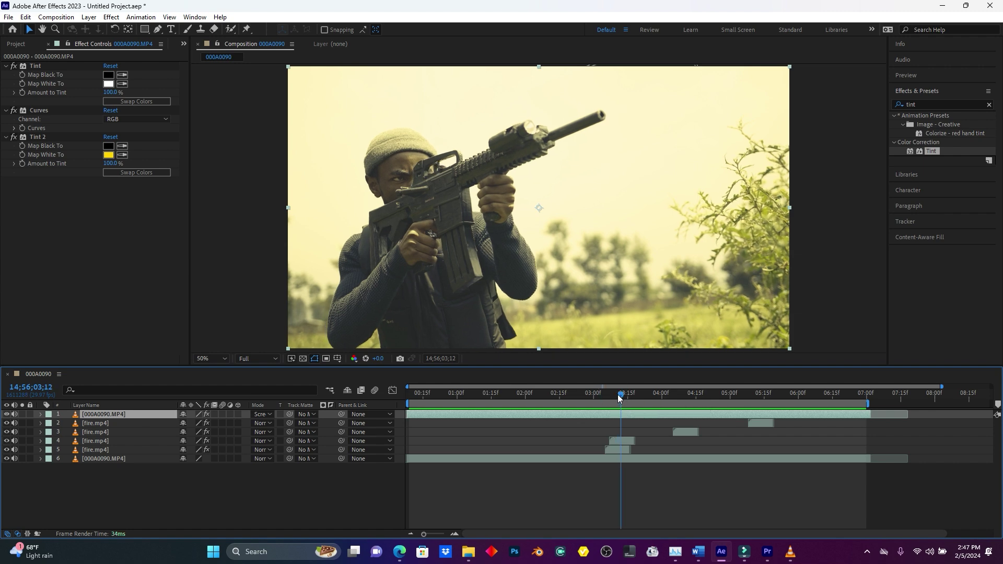
{"action": "left_click", "coordinate": [618, 395]}
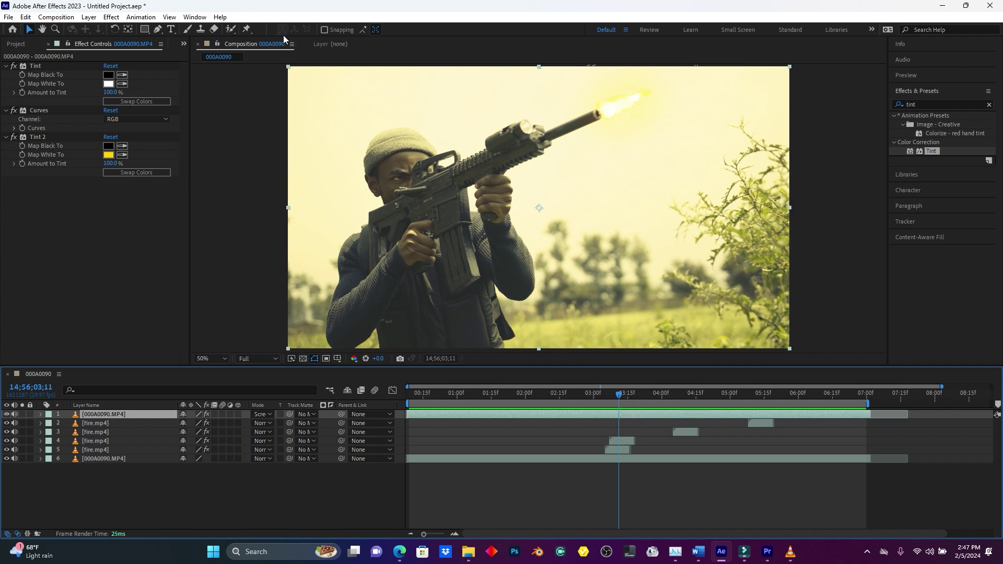
{"action": "left_click", "coordinate": [158, 29]}
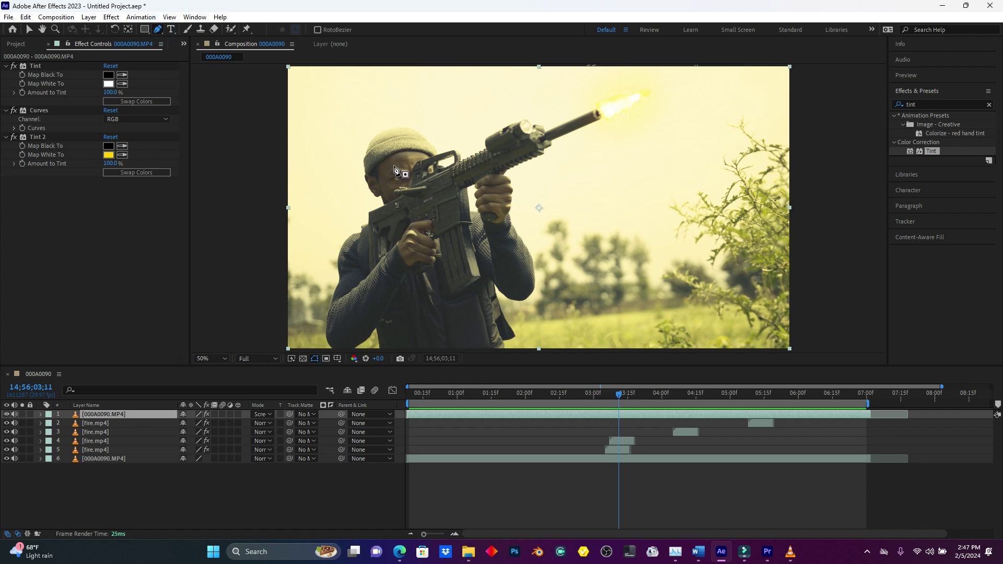
{"action": "left_click", "coordinate": [382, 135]}
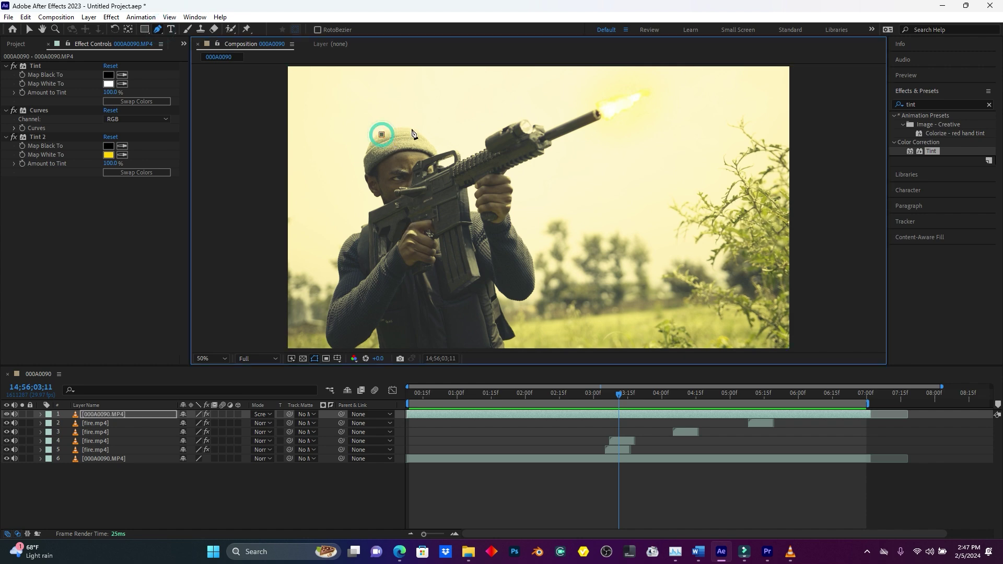
{"action": "left_click", "coordinate": [407, 128]}
{"action": "left_click", "coordinate": [429, 142]}
{"action": "left_click", "coordinate": [440, 166]}
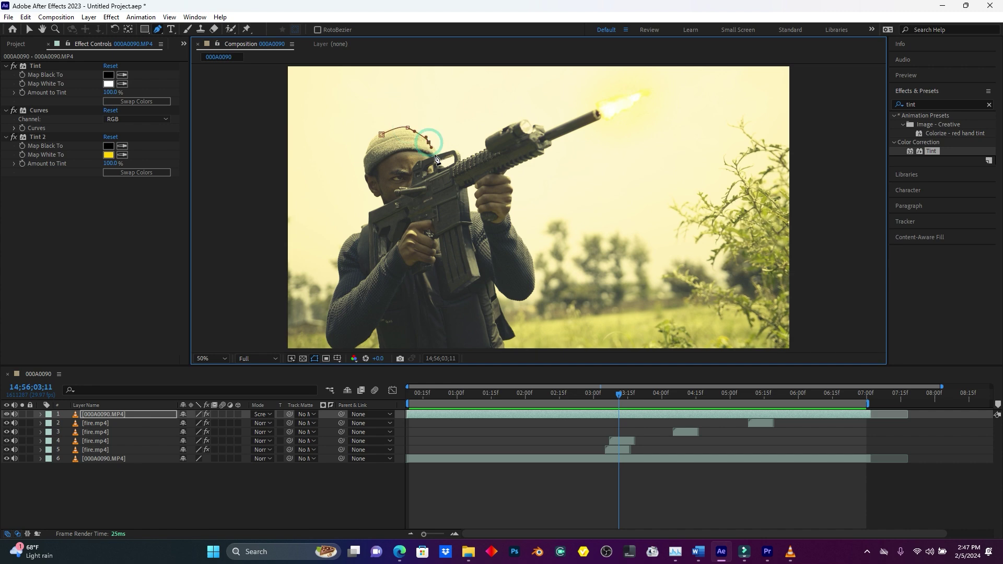
{"action": "left_click", "coordinate": [480, 154]}
{"action": "left_click", "coordinate": [526, 122]}
{"action": "left_click", "coordinate": [570, 121]}
{"action": "left_click", "coordinate": [595, 112]}
{"action": "left_click", "coordinate": [546, 140]}
{"action": "left_click", "coordinate": [503, 171]}
{"action": "left_click", "coordinate": [512, 188]}
{"action": "left_click", "coordinate": [506, 211]}
{"action": "left_click", "coordinate": [532, 259]}
{"action": "left_click", "coordinate": [530, 289]}
{"action": "left_click", "coordinate": [502, 288]}
{"action": "left_click", "coordinate": [488, 286]}
{"action": "left_click", "coordinate": [463, 330]}
{"action": "left_click", "coordinate": [404, 339]}
{"action": "left_click", "coordinate": [378, 321]}
{"action": "left_click", "coordinate": [393, 201]}
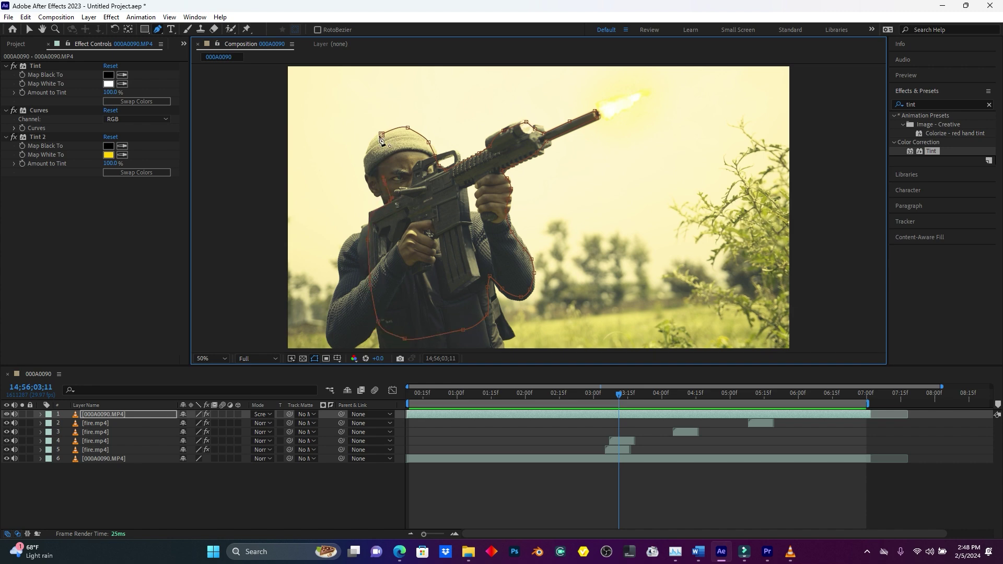
{"action": "left_click", "coordinate": [382, 134]}
{"action": "mouse_move", "coordinate": [392, 120]}
{"action": "left_mouse_down"}
{"action": "mouse_move", "coordinate": [374, 140]}
{"action": "mouse_move", "coordinate": [409, 127]}
{"action": "left_mouse_up"}
{"action": "left_click", "coordinate": [383, 180]}
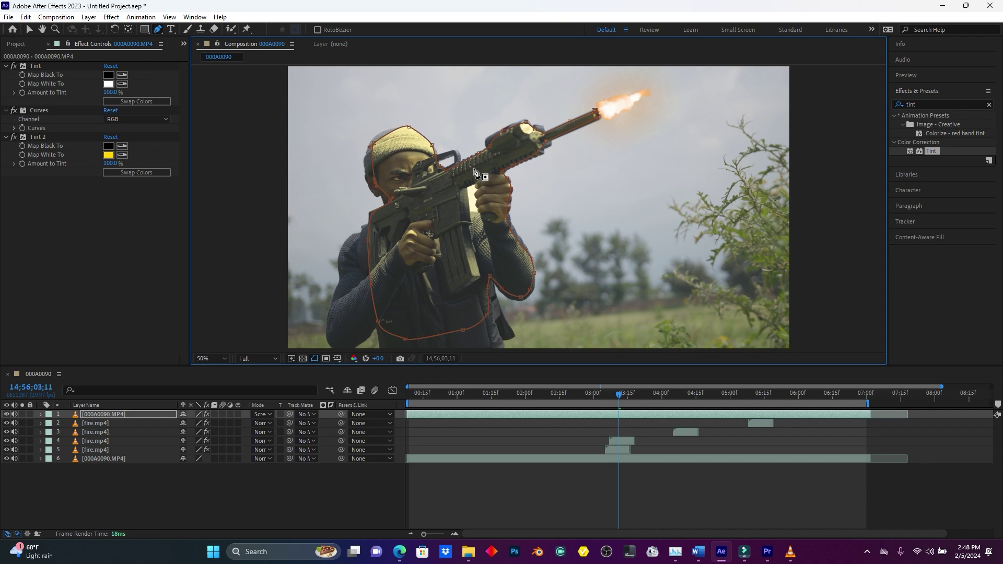
Set the feather of the topmost footage copy's mask to 47 pixels and check the glow around the flash frame.
{"action": "left_click", "coordinate": [41, 414]}
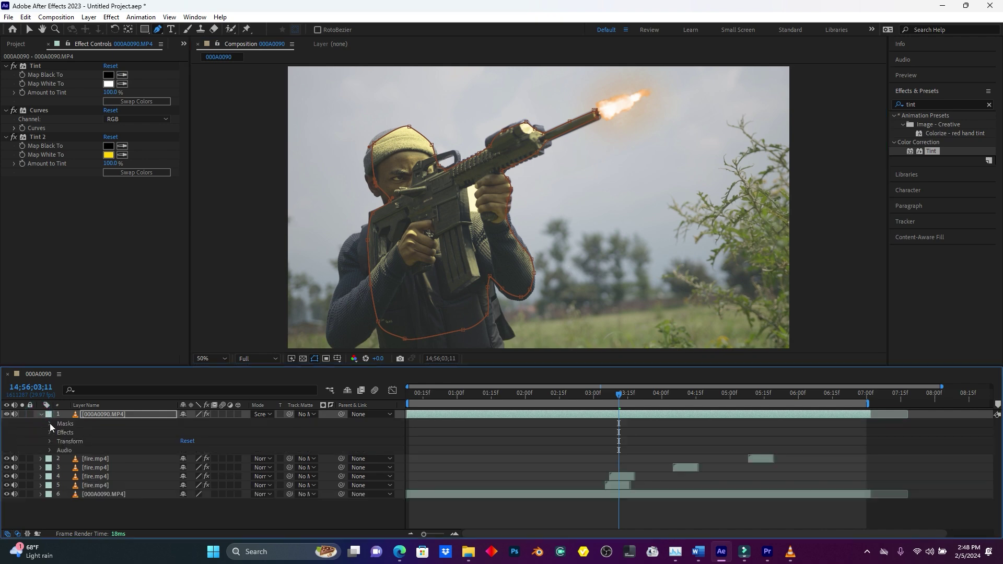
{"action": "left_click", "coordinate": [50, 424]}
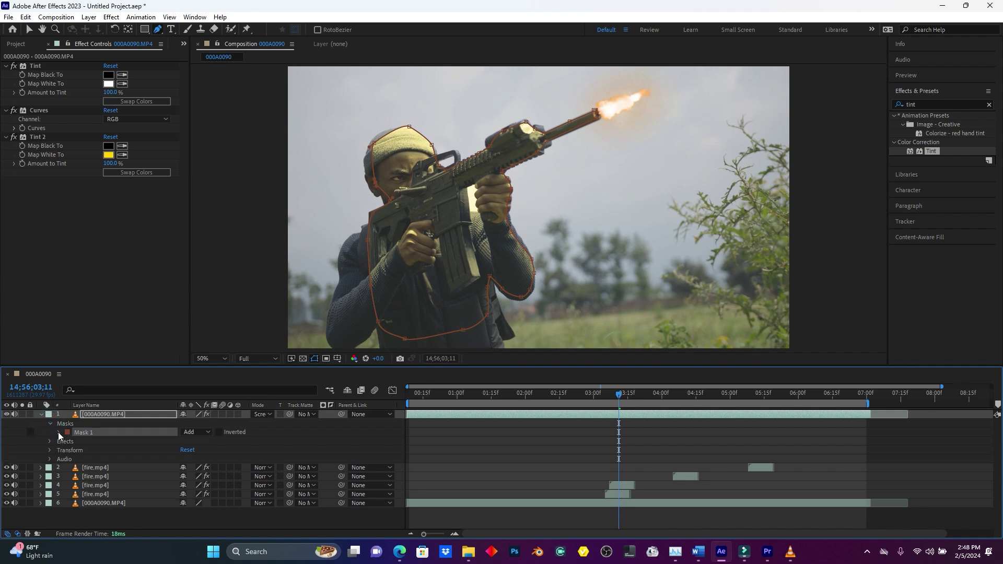
{"action": "left_click", "coordinate": [59, 432]}
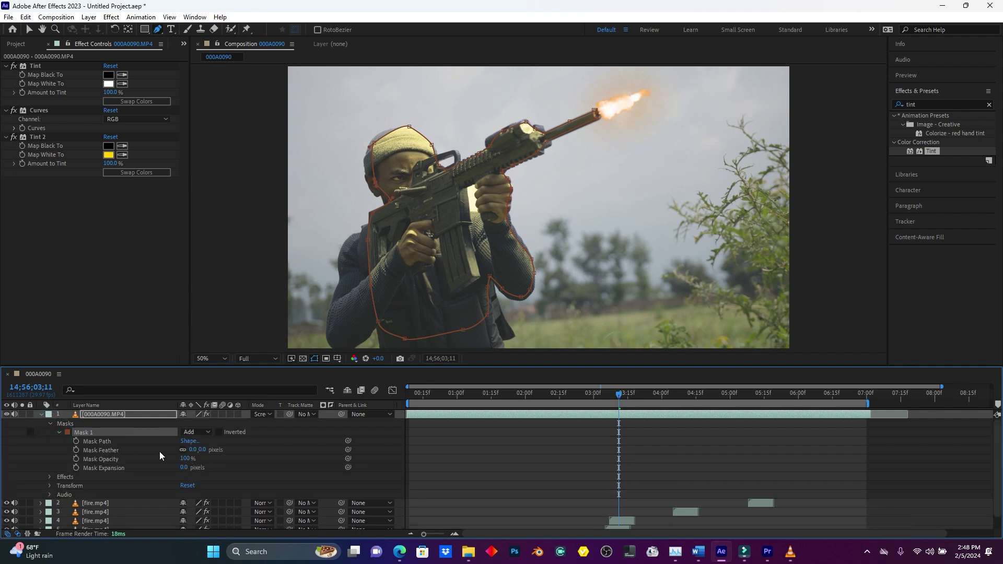
{"action": "left_click_drag", "start_coordinate": [197, 450], "coordinate": [222, 449]}
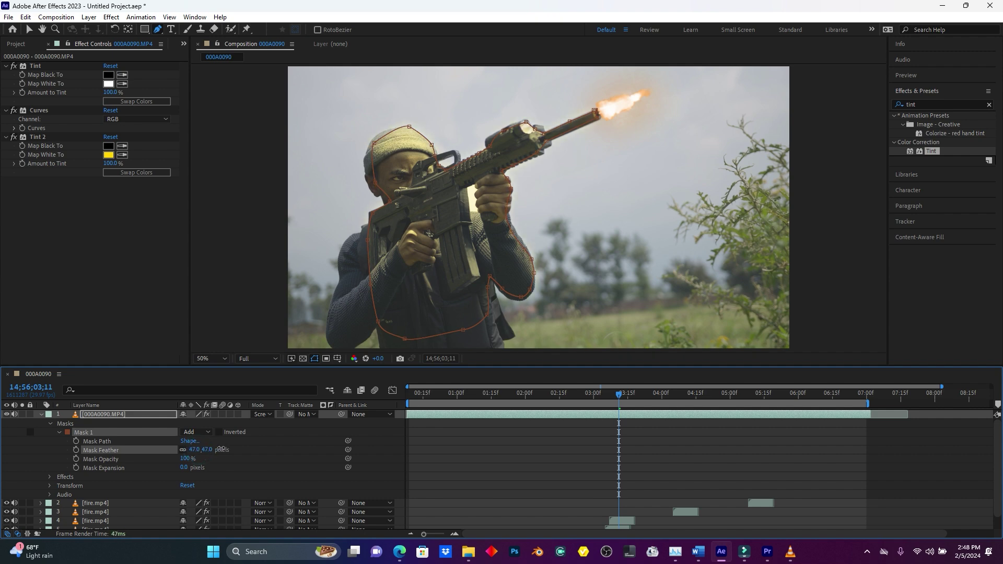
{"action": "left_click_drag", "start_coordinate": [614, 395], "coordinate": [620, 396]}
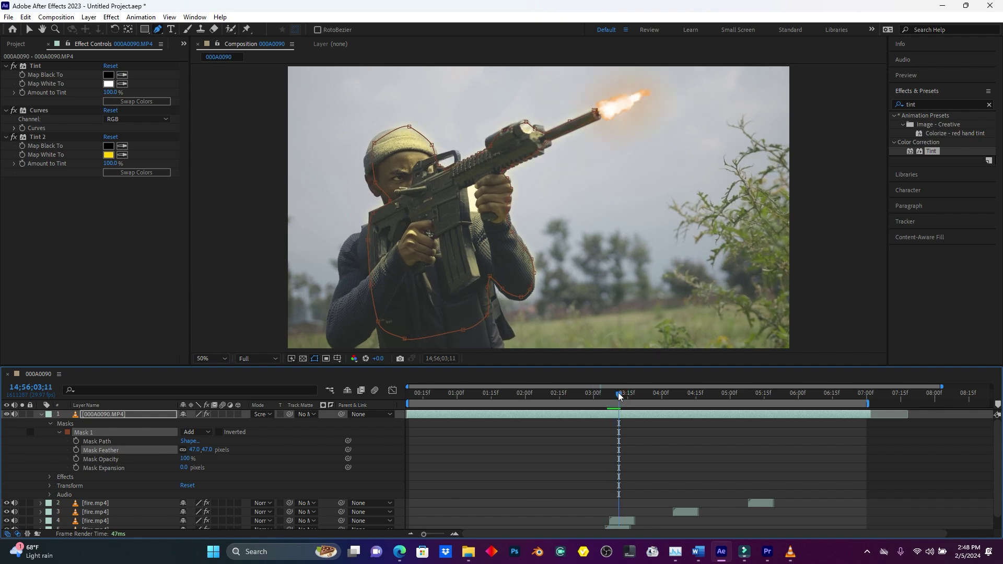
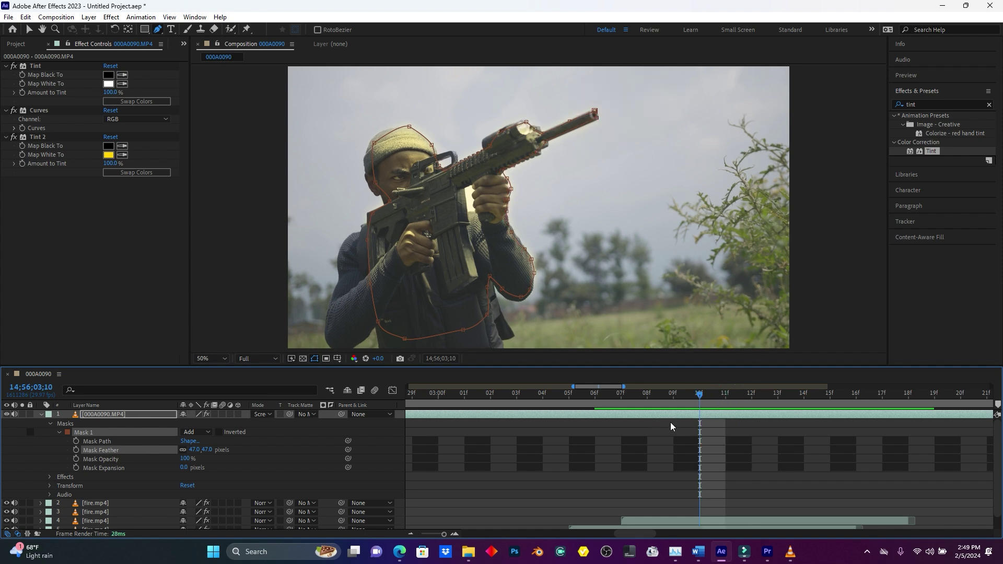
Keyframe the topmost footage copy's opacity from 0% at 14;56;03;09 to 100% at 14;56;03;10, and shift both keyframes one frame earlier.
{"action": "left_click", "coordinate": [50, 423]}
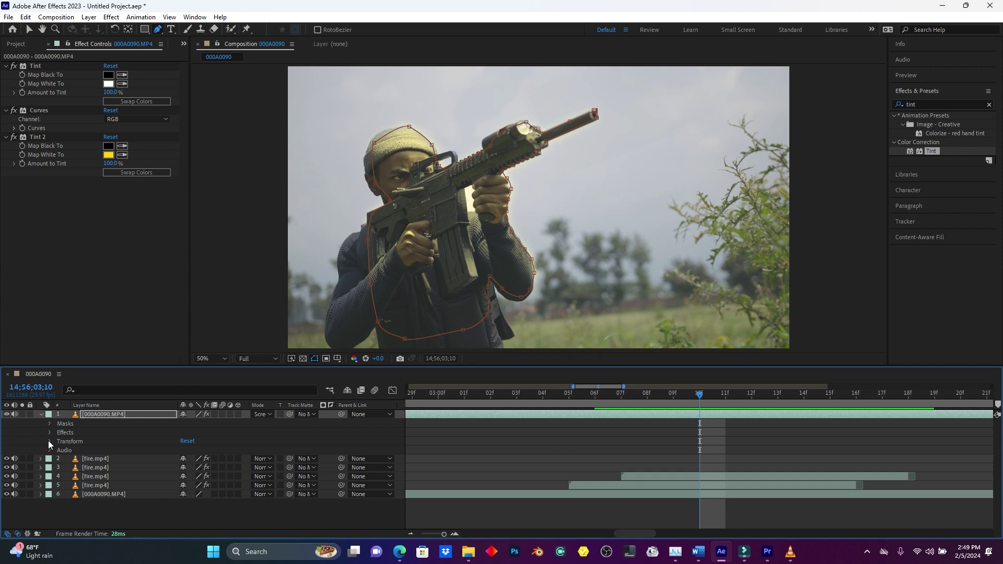
{"action": "left_click", "coordinate": [49, 441]}
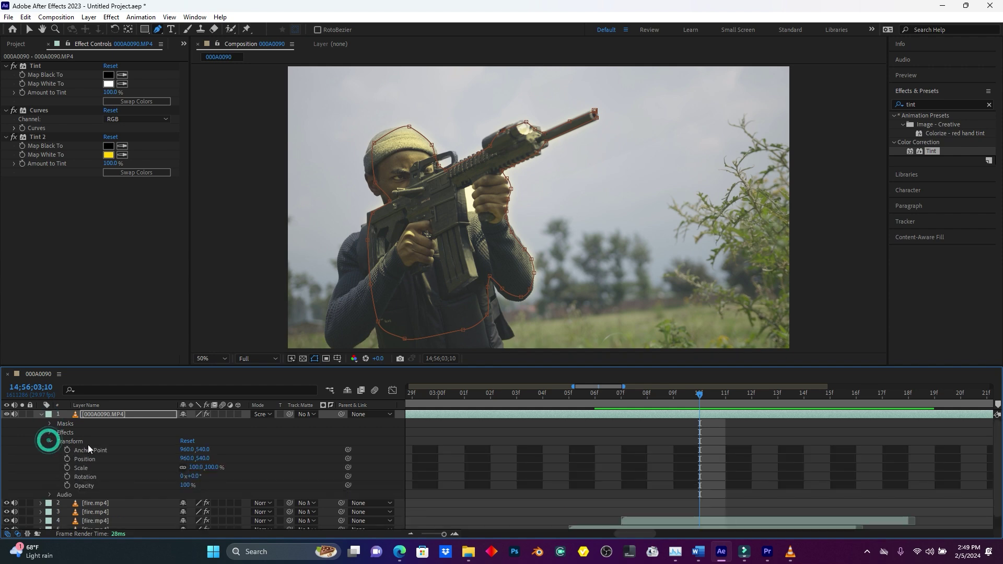
{"action": "left_click", "coordinate": [67, 485]}
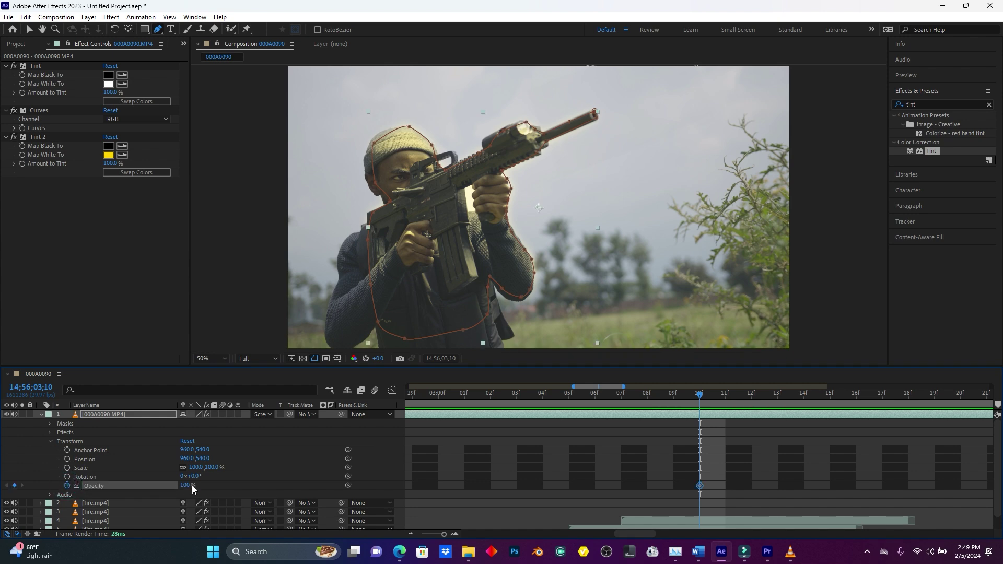
{"action": "left_click", "coordinate": [700, 395]}
{"action": "left_click_drag", "start_coordinate": [690, 399], "coordinate": [674, 395]}
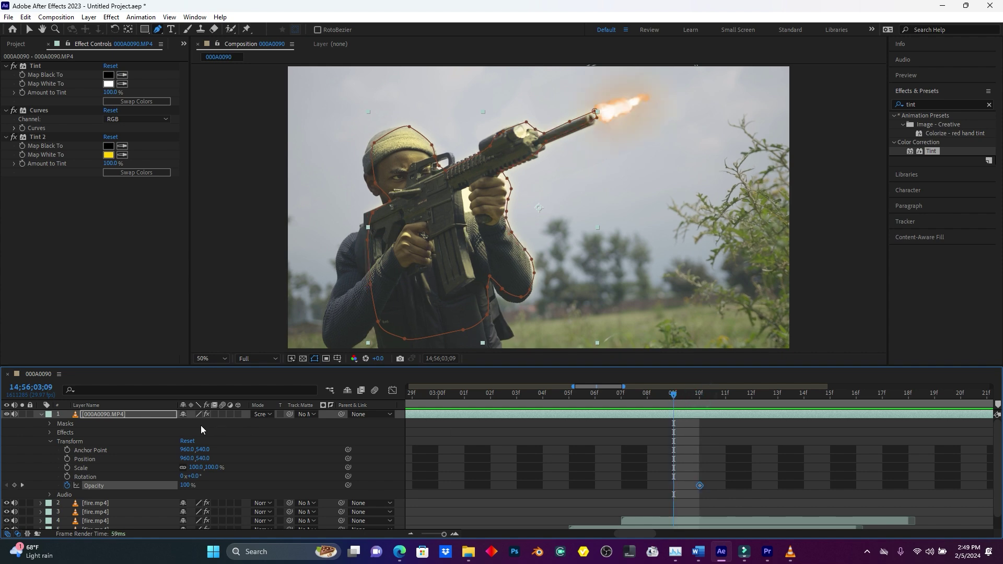
{"action": "left_click", "coordinate": [186, 485]}
{"action": "type", "text": "0"}
{"action": "left_click", "coordinate": [294, 483]}
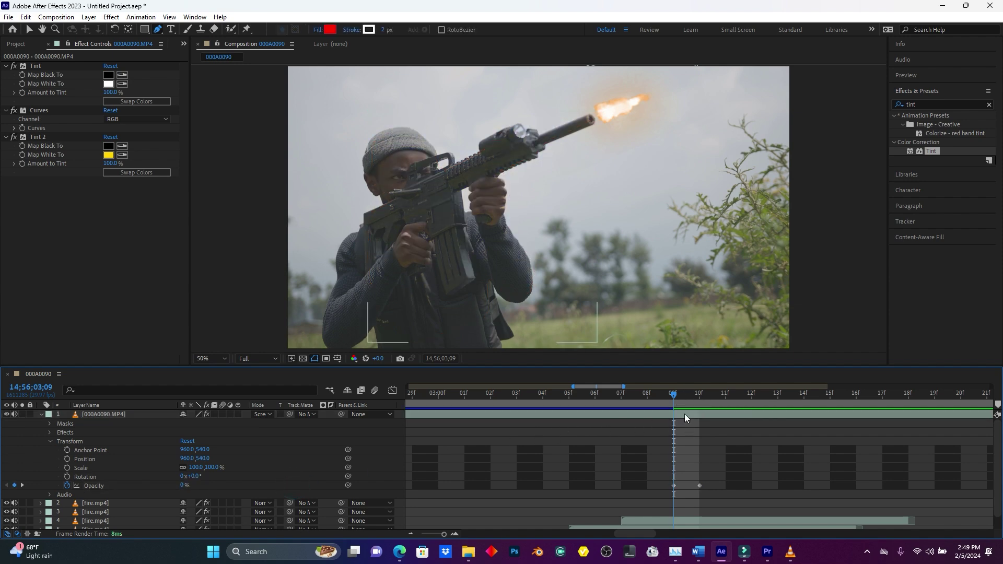
{"action": "mouse_move", "coordinate": [673, 394]}
{"action": "left_mouse_down"}
{"action": "mouse_move", "coordinate": [657, 394]}
{"action": "mouse_move", "coordinate": [665, 396]}
{"action": "left_mouse_up"}
{"action": "left_click_drag", "start_coordinate": [651, 475], "coordinate": [673, 486]}
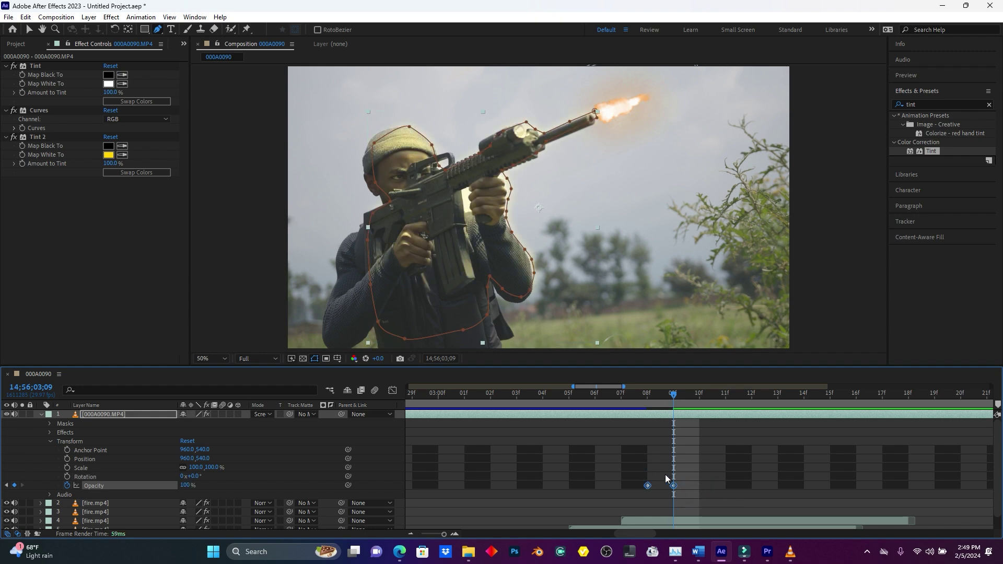
Keyframe the topmost footage copy's opacity to 0% at 14;56;03;10.
{"action": "left_click", "coordinate": [646, 396]}
{"action": "left_click_drag", "start_coordinate": [661, 397], "coordinate": [682, 397]}
{"action": "left_click_drag", "start_coordinate": [680, 397], "coordinate": [700, 395]}
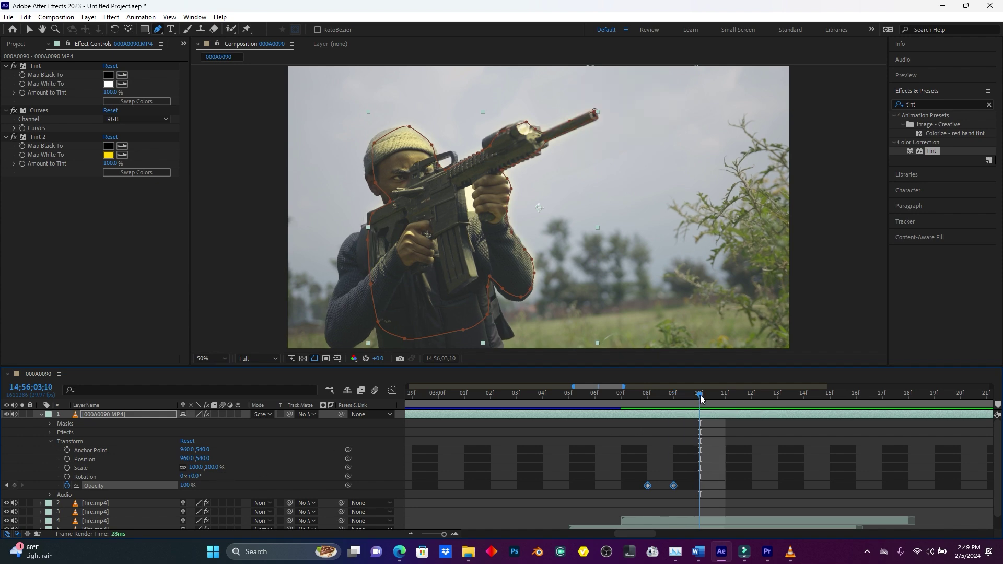
{"action": "left_click", "coordinate": [186, 485]}
{"action": "type", "text": "0"}
{"action": "key", "text": "Return"}
{"action": "left_click", "coordinate": [269, 478]}
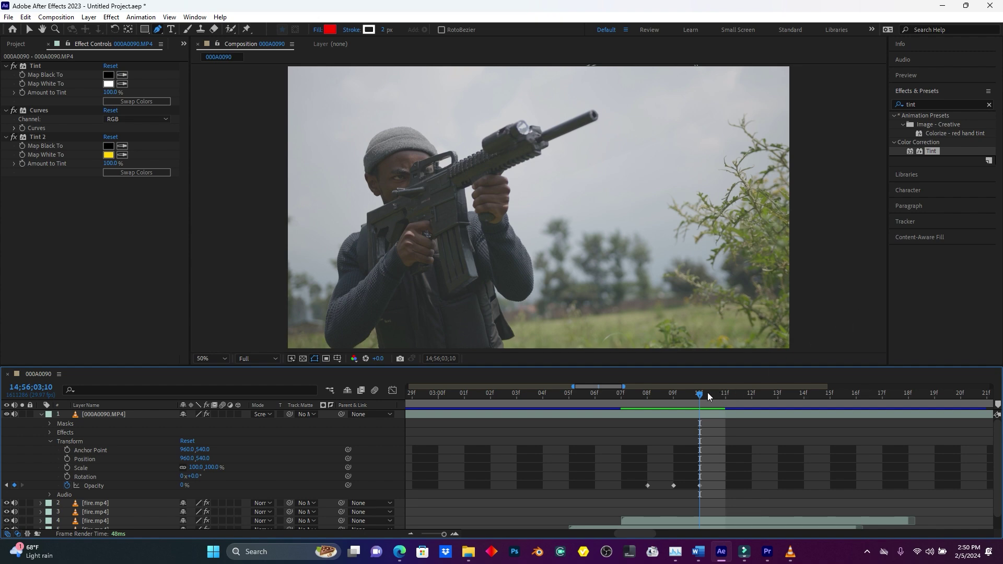
Keyframe the topmost footage copy's opacity to 100% at the second flash frame, 14;56;03;11.
{"action": "left_click_drag", "start_coordinate": [699, 396], "coordinate": [719, 396]}
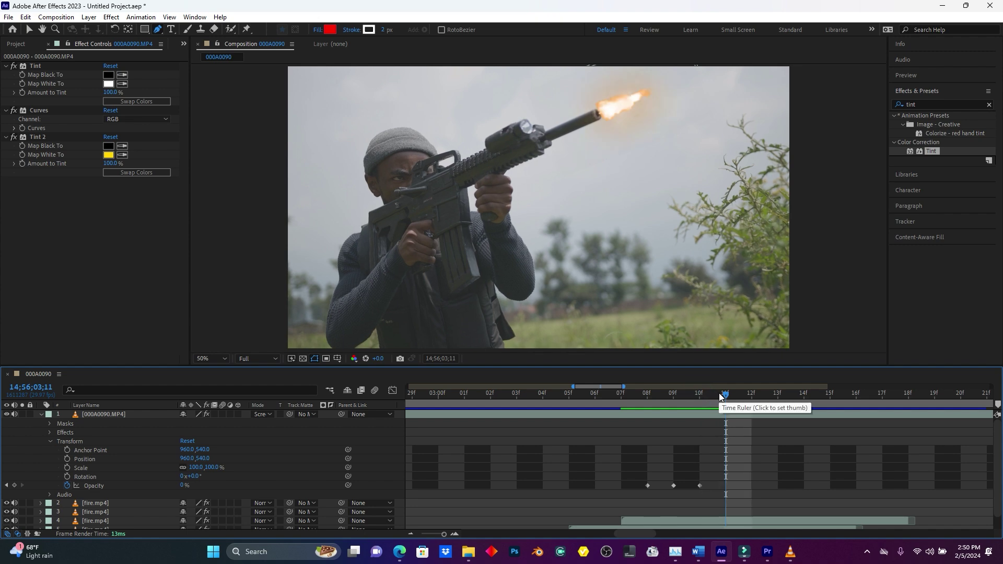
{"action": "left_click", "coordinate": [183, 484]}
{"action": "type", "text": "1"}
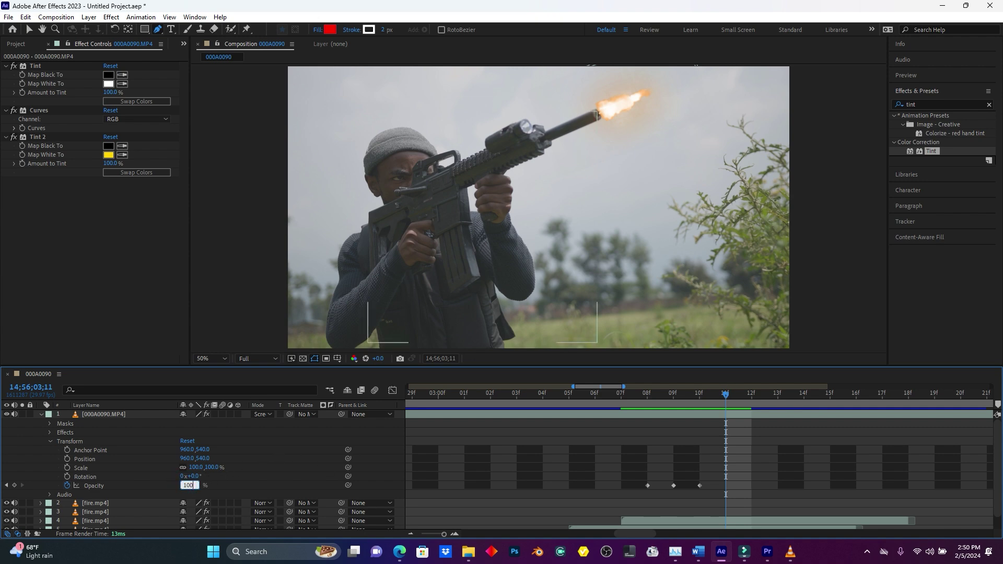
{"action": "type", "text": "00"}
{"action": "key", "text": "Return"}
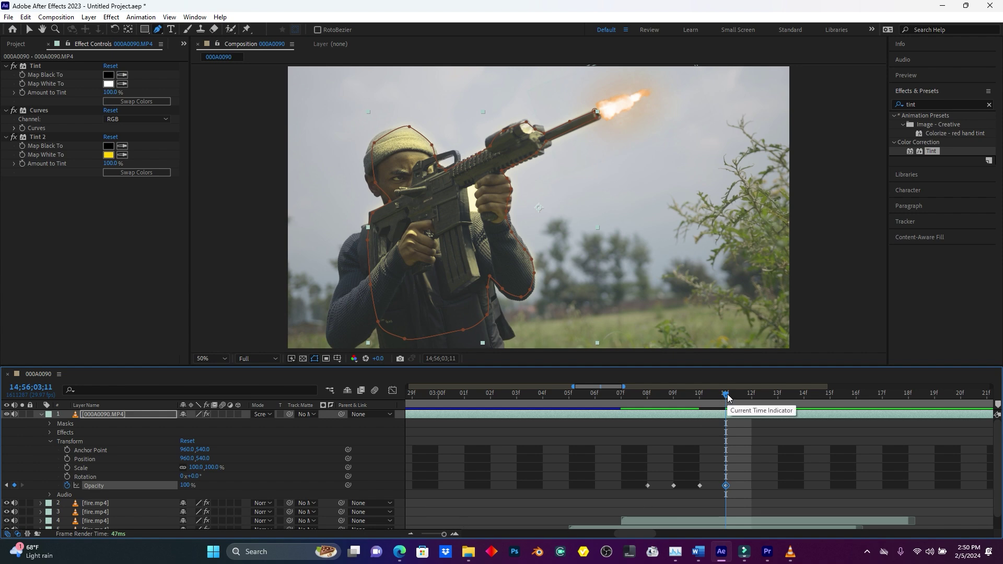
Keyframe the topmost footage copy's opacity back to 0% at 14;56;03;12.
{"action": "left_click_drag", "start_coordinate": [727, 396], "coordinate": [752, 397]}
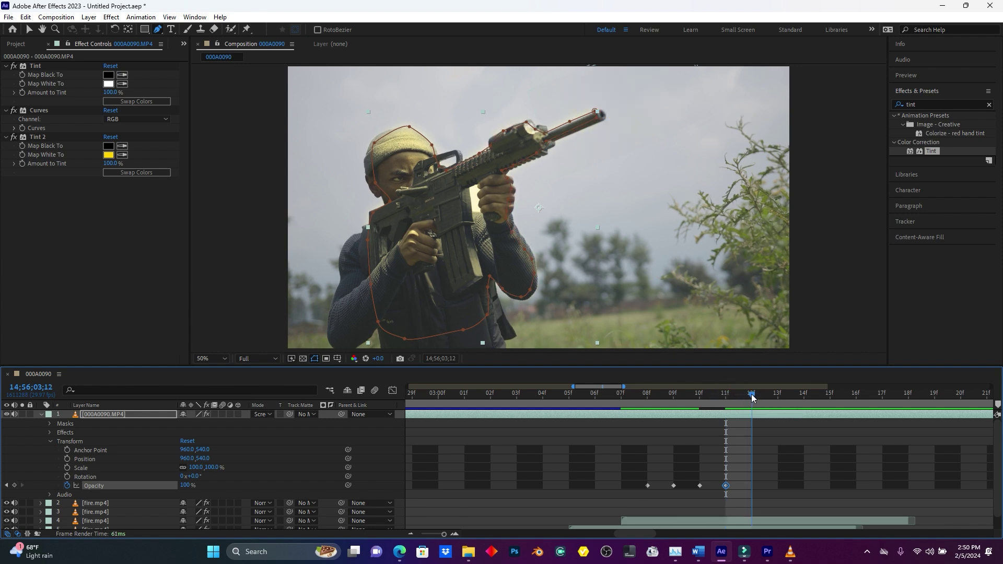
{"action": "left_click_drag", "start_coordinate": [182, 486], "coordinate": [185, 488]}
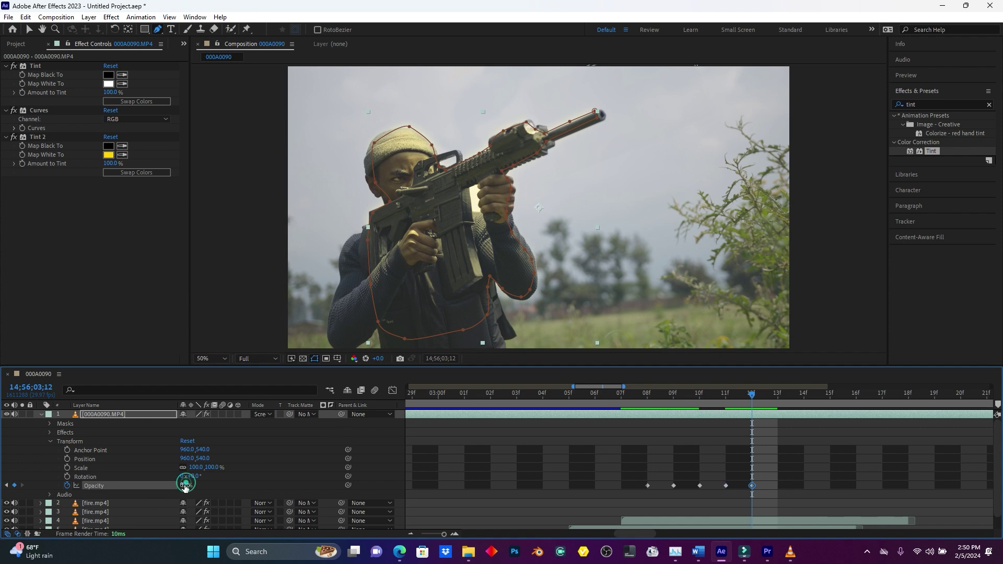
{"action": "left_click", "coordinate": [185, 485]}
{"action": "type", "text": "0"}
{"action": "left_click", "coordinate": [260, 487]}
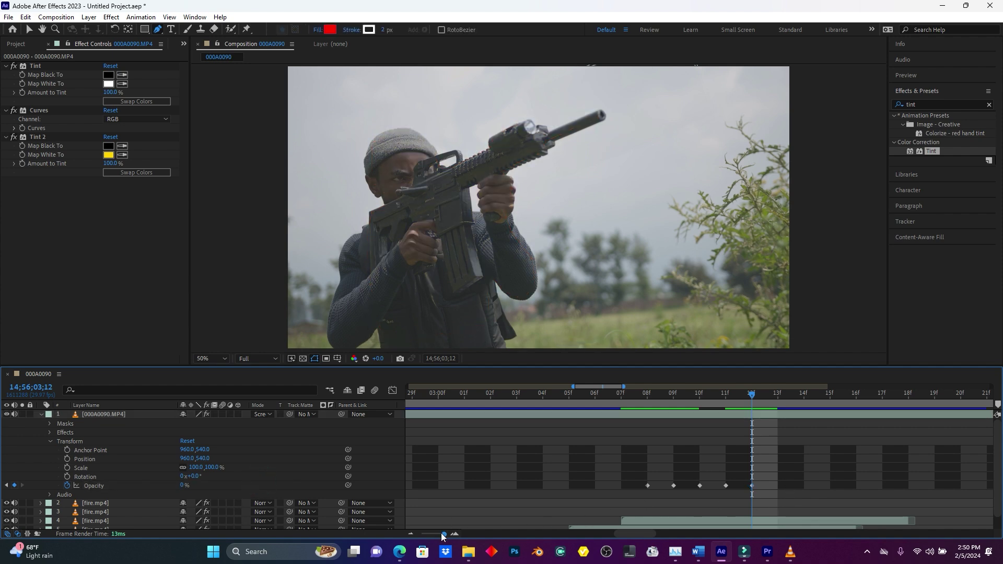
Play back the first burst from around 14;56;03;00 to check the flickering light on the shooter.
{"action": "left_click_drag", "start_coordinate": [442, 536], "coordinate": [436, 535]}
{"action": "left_click", "coordinate": [643, 393]}
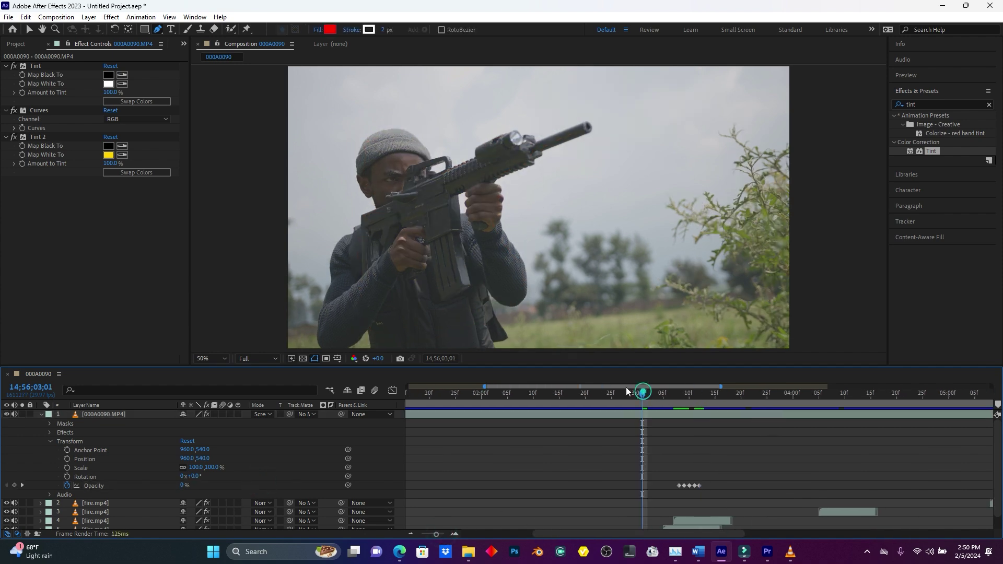
{"action": "key", "text": "space"}
{"action": "key", "text": "space"}
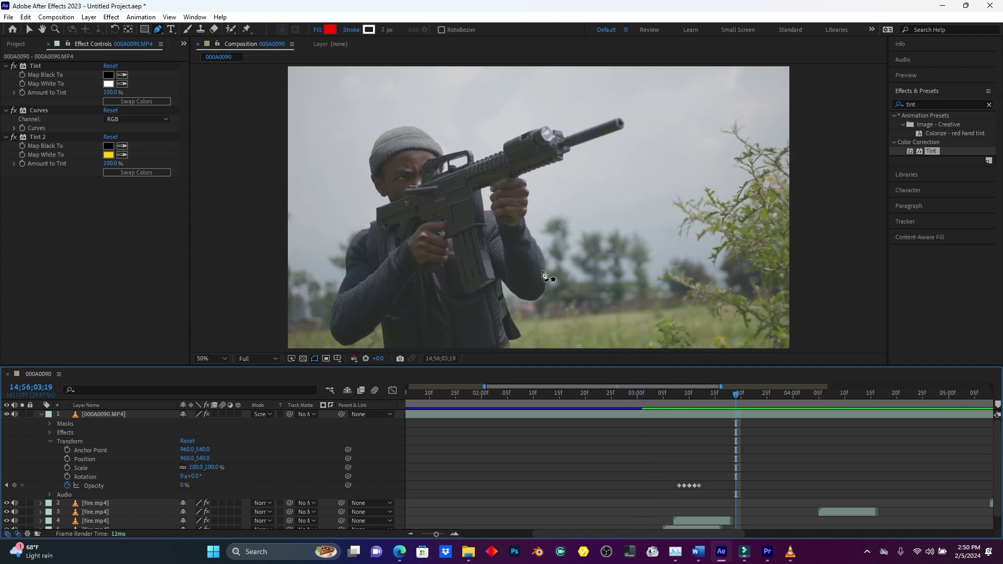
{"action": "left_click", "coordinate": [622, 394]}
{"action": "key", "text": "space"}
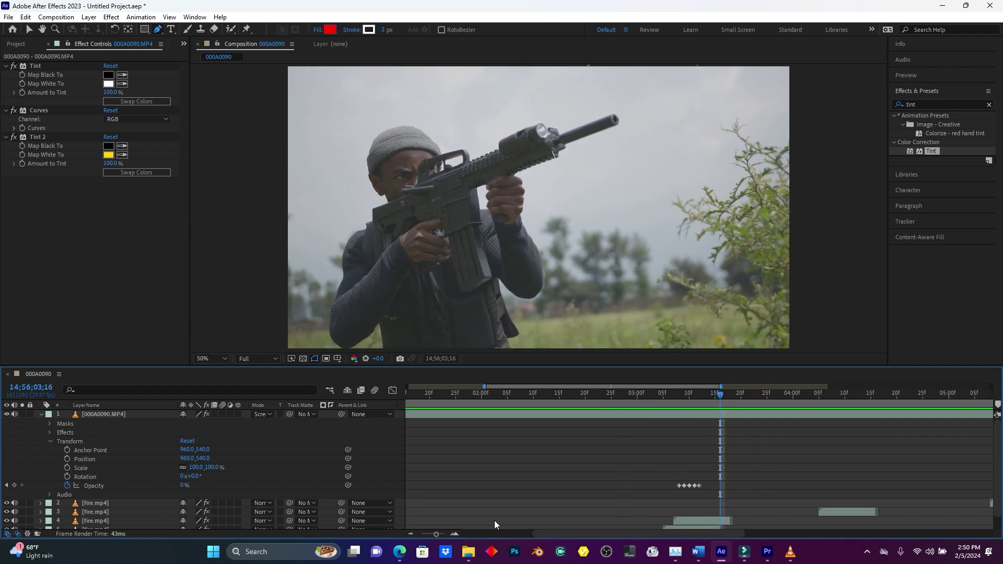
Trim the topmost footage copy to the first burst, from about 14;56;03;00 to 14;56;03;19.
{"action": "left_click_drag", "start_coordinate": [441, 531], "coordinate": [424, 525]}
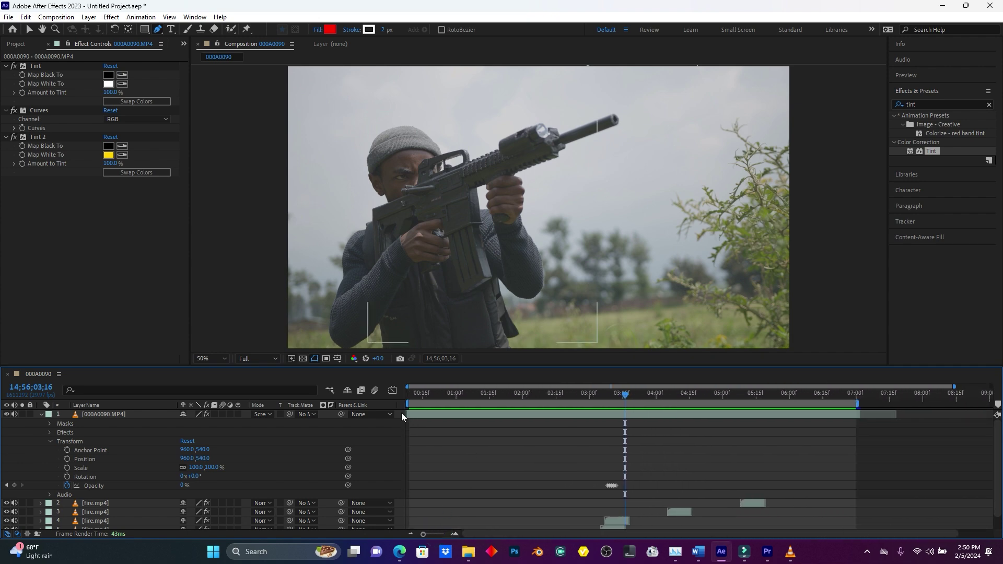
{"action": "left_click_drag", "start_coordinate": [408, 414], "coordinate": [590, 422]}
{"action": "left_click_drag", "start_coordinate": [859, 416], "coordinate": [631, 416]}
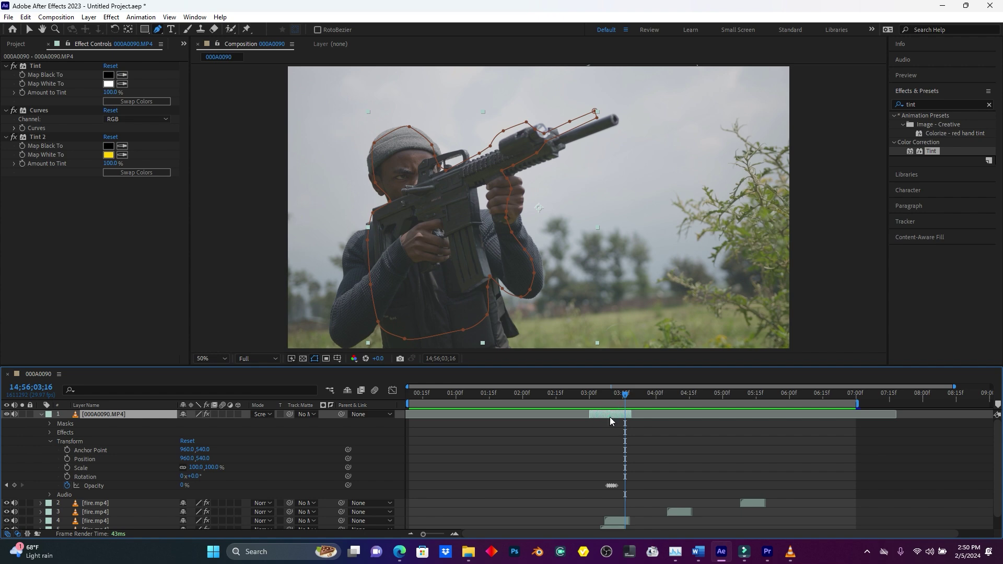
Duplicate the trimmed footage copy and retrim the duplicate around the next muzzle flash, from about 14;56;04;04 to 14;56;04;18.
{"action": "key", "text": "ctrl+d"}
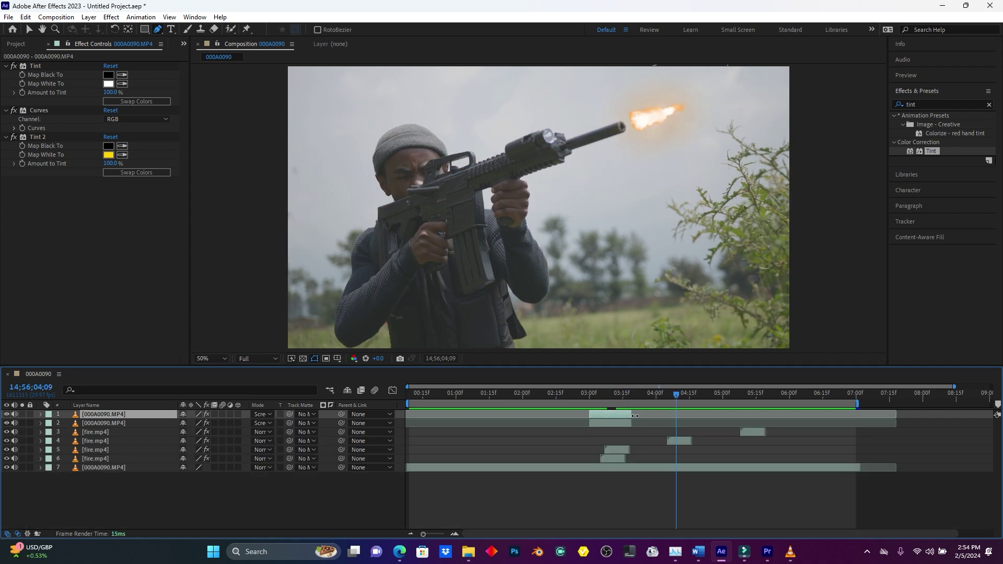
{"action": "left_click_drag", "start_coordinate": [635, 416], "coordinate": [704, 419]}
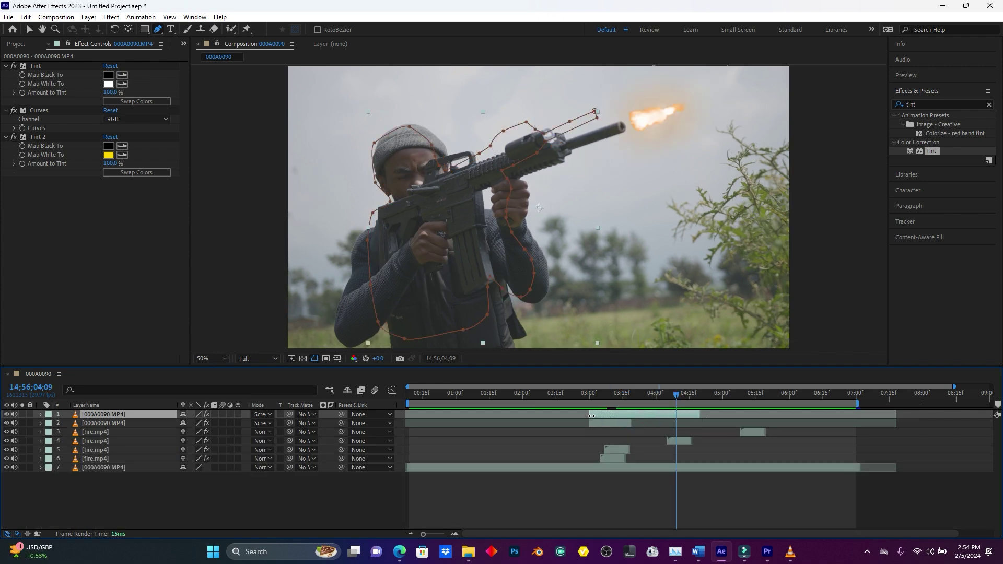
{"action": "left_click_drag", "start_coordinate": [590, 415], "coordinate": [663, 415]}
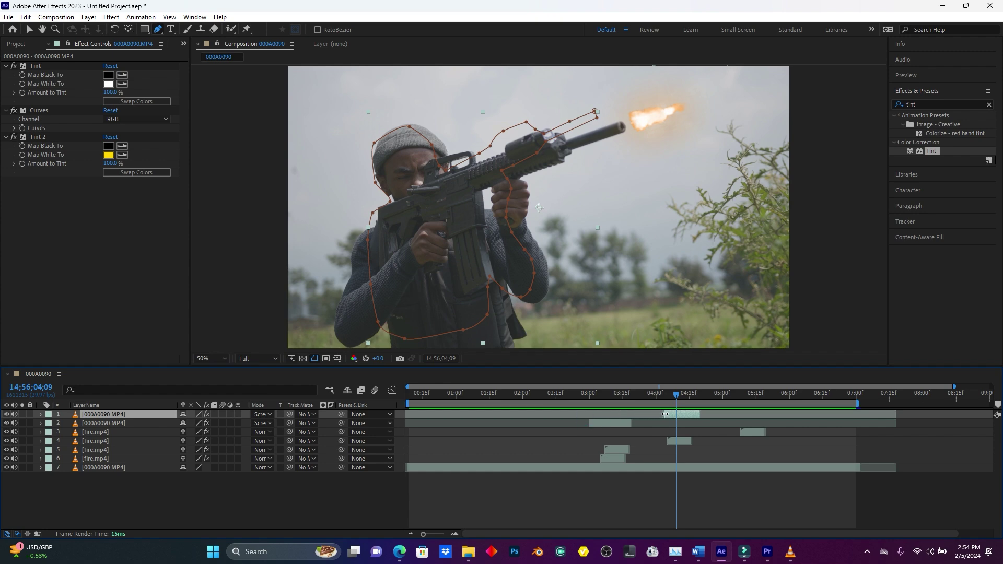
{"action": "left_click", "coordinate": [695, 421]}
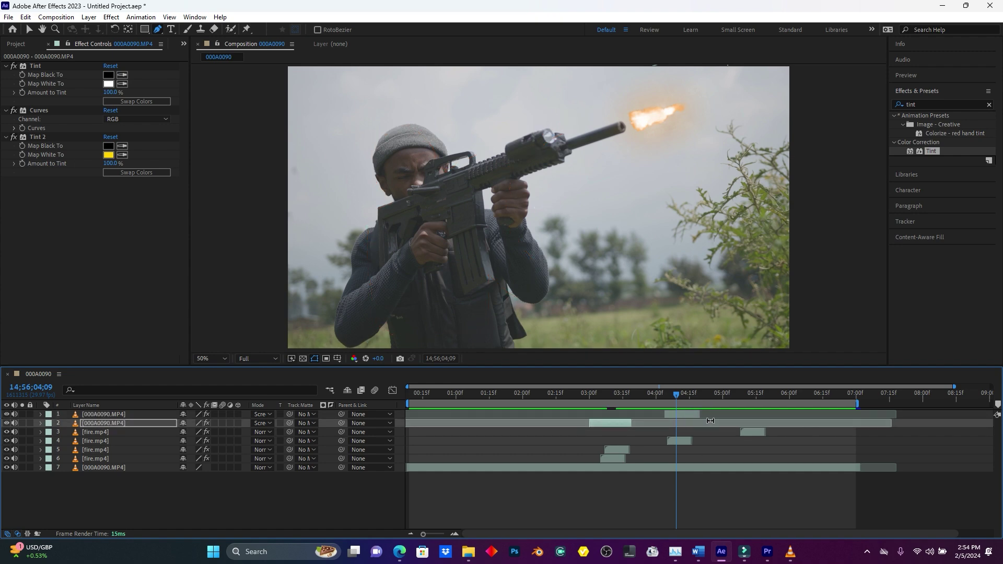
{"action": "left_click", "coordinate": [697, 414]}
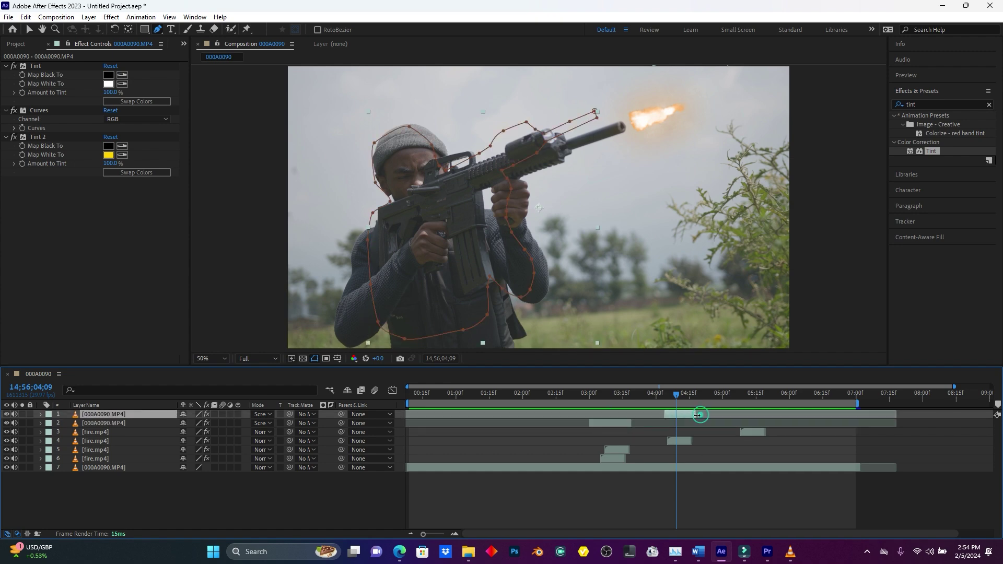
At 14;56;04;09, reshape the duplicate's mask to follow the shooter's hat, face, rifle, forward arm and torso.
{"action": "left_click_drag", "start_coordinate": [423, 534], "coordinate": [452, 535]}
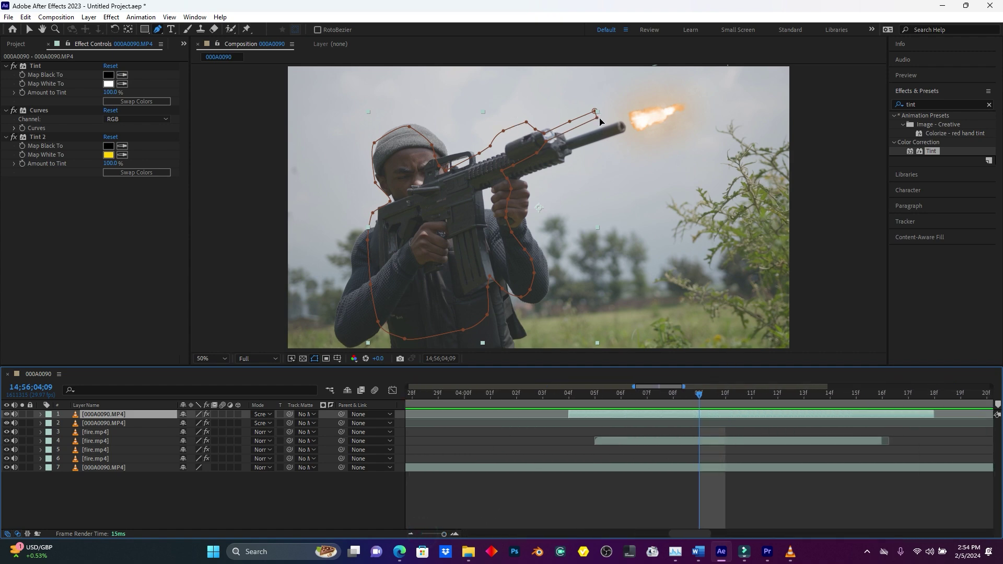
{"action": "left_click_drag", "start_coordinate": [598, 121], "coordinate": [543, 133]}
{"action": "left_click_drag", "start_coordinate": [409, 127], "coordinate": [421, 127]}
{"action": "left_click_drag", "start_coordinate": [375, 183], "coordinate": [389, 178]}
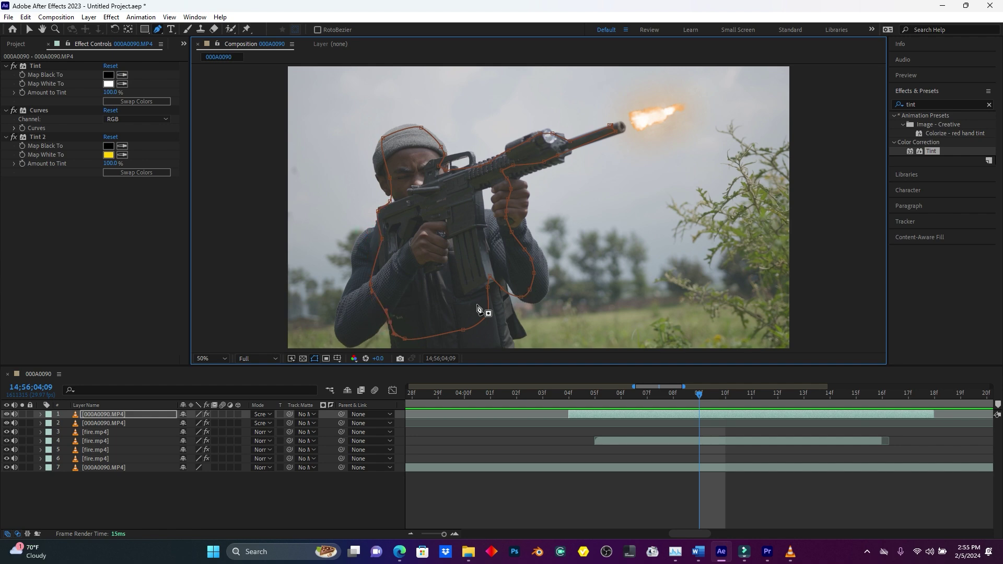
{"action": "scroll", "coordinate": [514, 237], "scroll_direction": "up", "scroll_amount": 2}
{"action": "scroll", "coordinate": [475, 219], "scroll_direction": "down", "scroll_amount": 2}
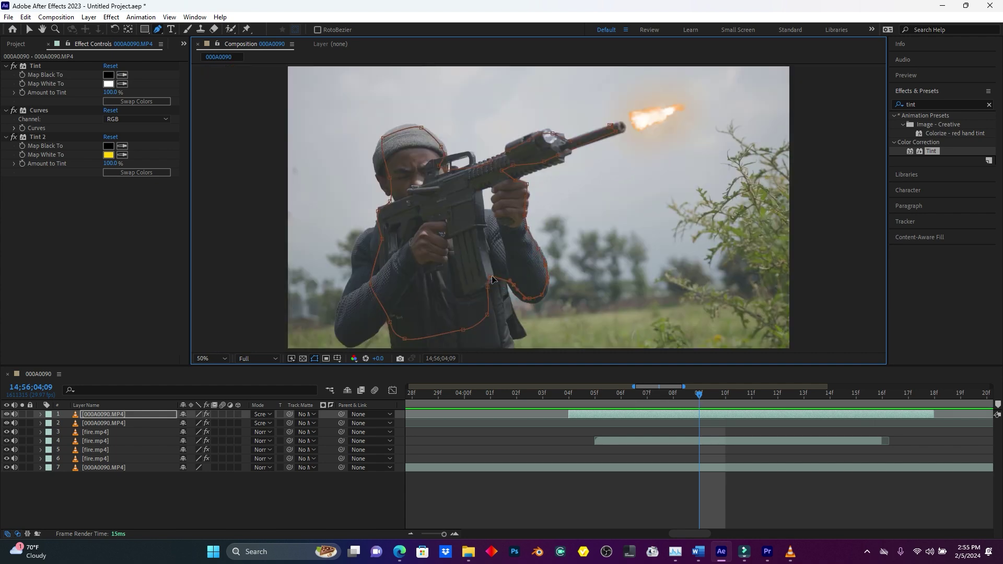
{"action": "left_click", "coordinate": [421, 126]}
Keyframe the duplicate footage copy's opacity to 100% at the flash frame, 14;56;04;09.
{"action": "left_click", "coordinate": [41, 414]}
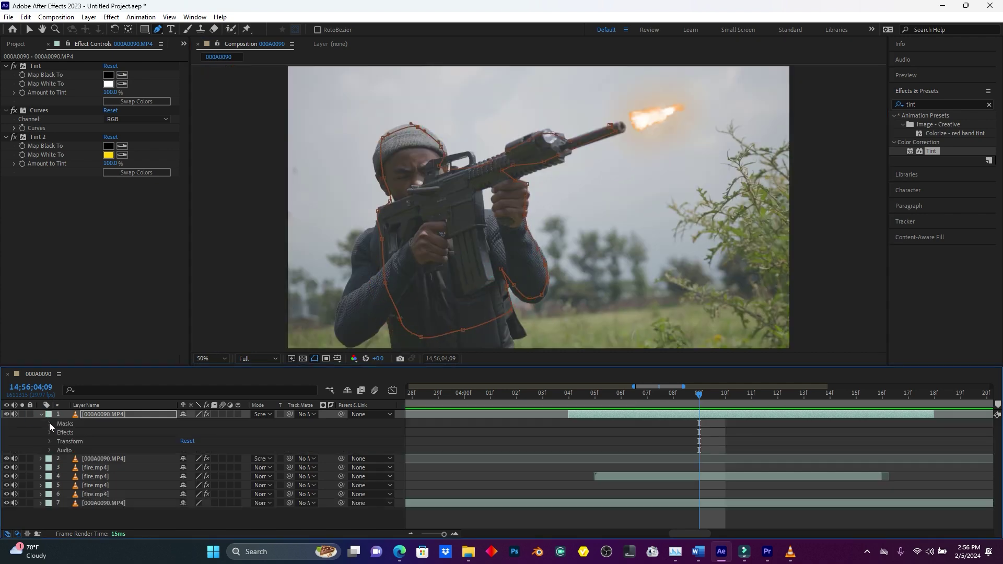
{"action": "left_click", "coordinate": [50, 442]}
{"action": "left_click", "coordinate": [182, 485]}
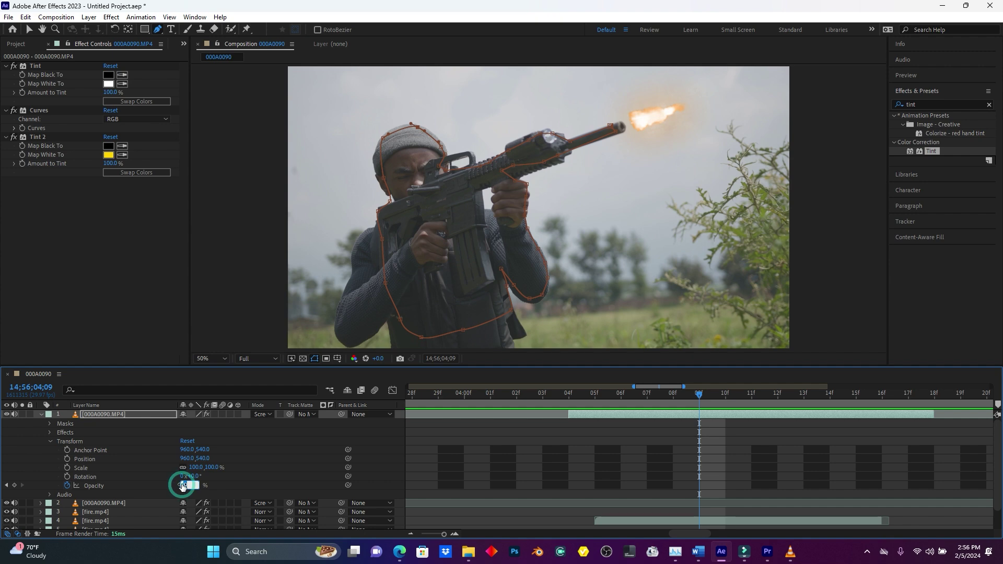
{"action": "type", "text": "100"}
{"action": "key", "text": "Return"}
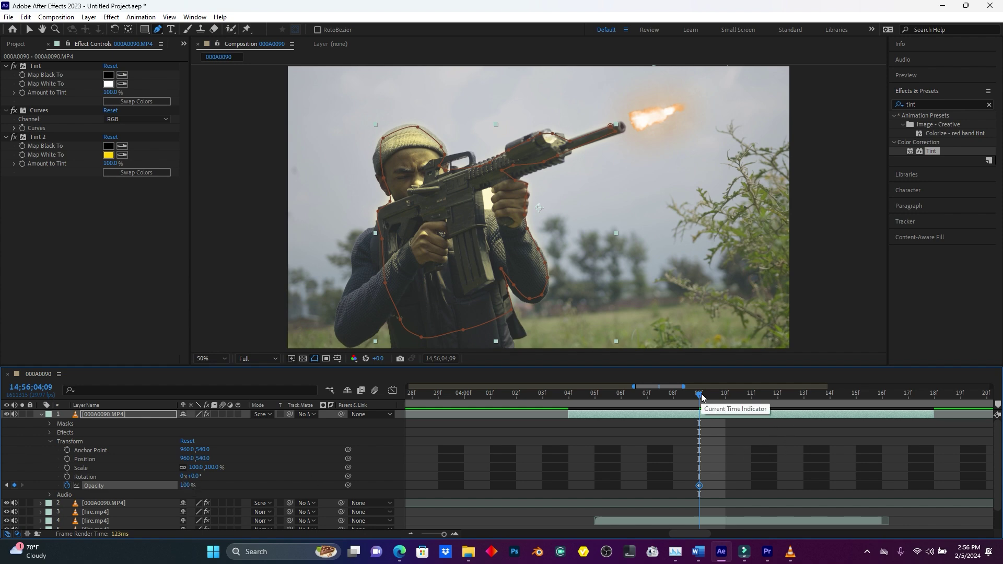
Keyframe the duplicate footage copy's opacity to 0% on both sides of the flash, at 14;56;04;08 and 14;56;04;10.
{"action": "left_click_drag", "start_coordinate": [700, 395], "coordinate": [689, 396]}
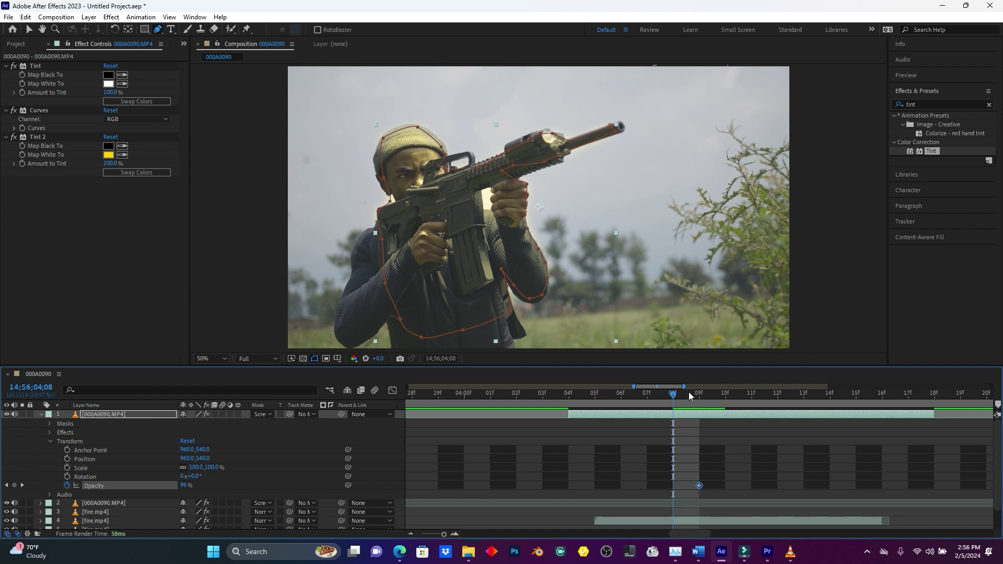
{"action": "left_click", "coordinate": [182, 486]}
{"action": "type", "text": "0"}
{"action": "left_click", "coordinate": [243, 489]}
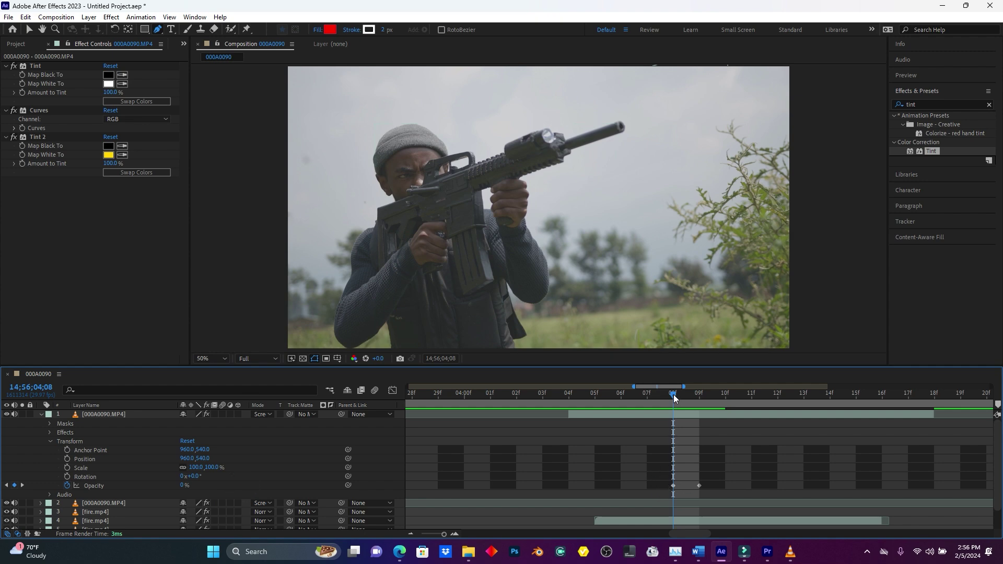
{"action": "left_click_drag", "start_coordinate": [673, 394], "coordinate": [721, 397]}
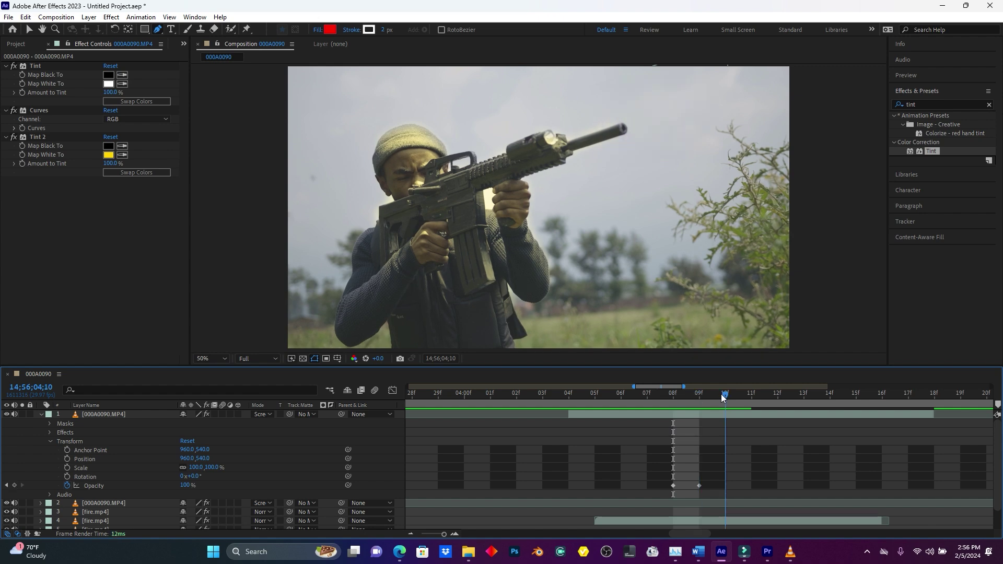
{"action": "left_click", "coordinate": [431, 442]}
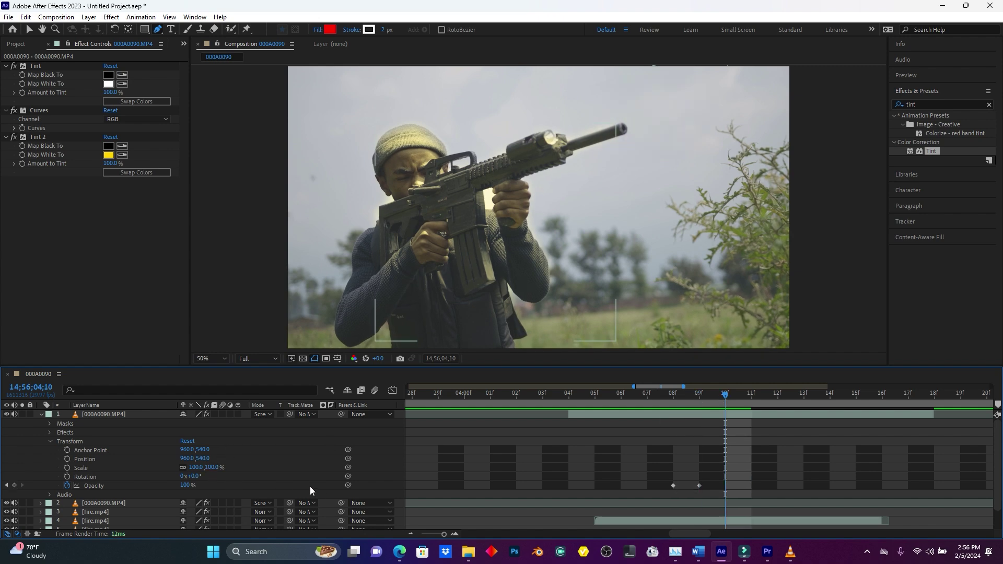
{"action": "left_click", "coordinate": [185, 486]}
{"action": "type", "text": "0"}
{"action": "left_click", "coordinate": [268, 484]}
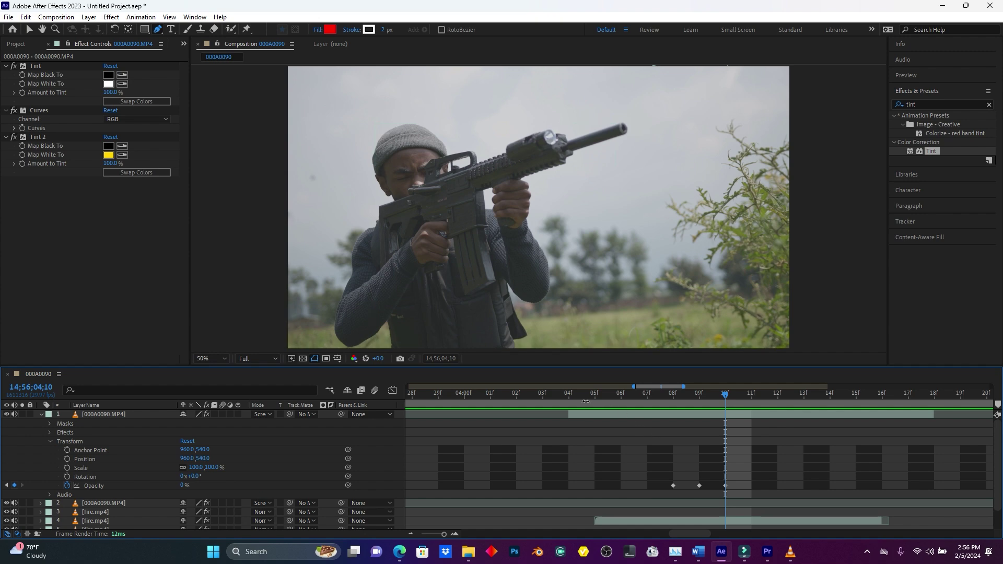
Play back the footage from just before 14;56;04;03 to check the light on the shooter at the second burst.
{"action": "left_click", "coordinate": [542, 397]}
{"action": "left_click", "coordinate": [443, 534]}
{"action": "left_click_drag", "start_coordinate": [443, 534], "coordinate": [435, 534]}
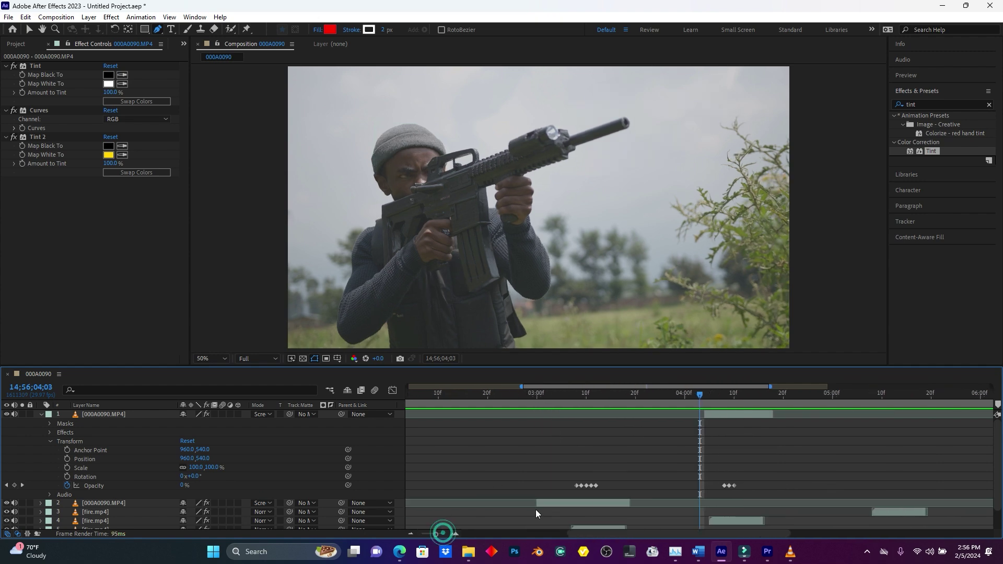
{"action": "key", "text": "space"}
{"action": "key", "text": "space"}
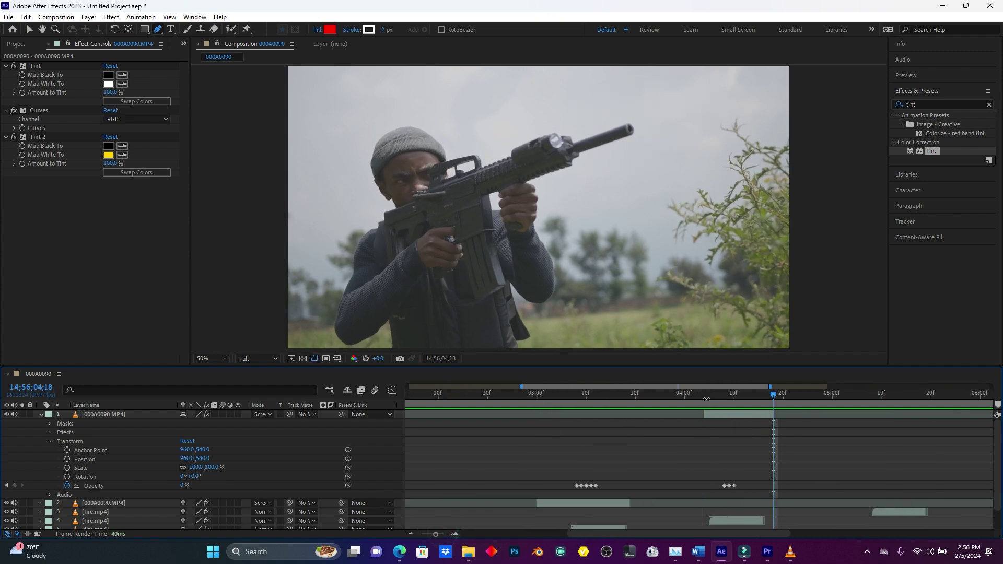
Duplicate the topmost footage copy and retrim the duplicate over the third burst, from about 14;56;05;05 to 14;56;05;21.
{"action": "left_click_drag", "start_coordinate": [892, 393], "coordinate": [882, 397]}
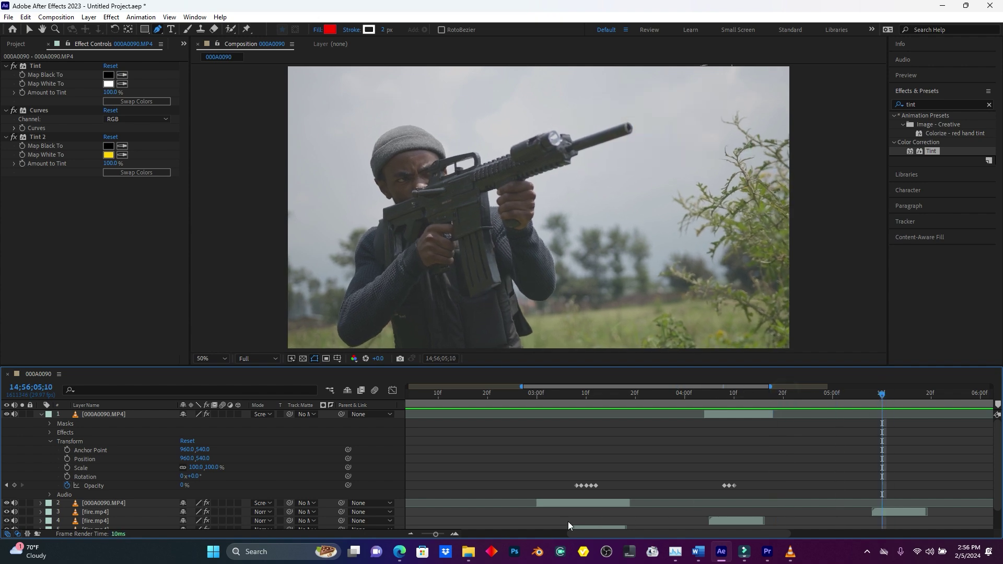
{"action": "left_click_drag", "start_coordinate": [435, 534], "coordinate": [427, 534]}
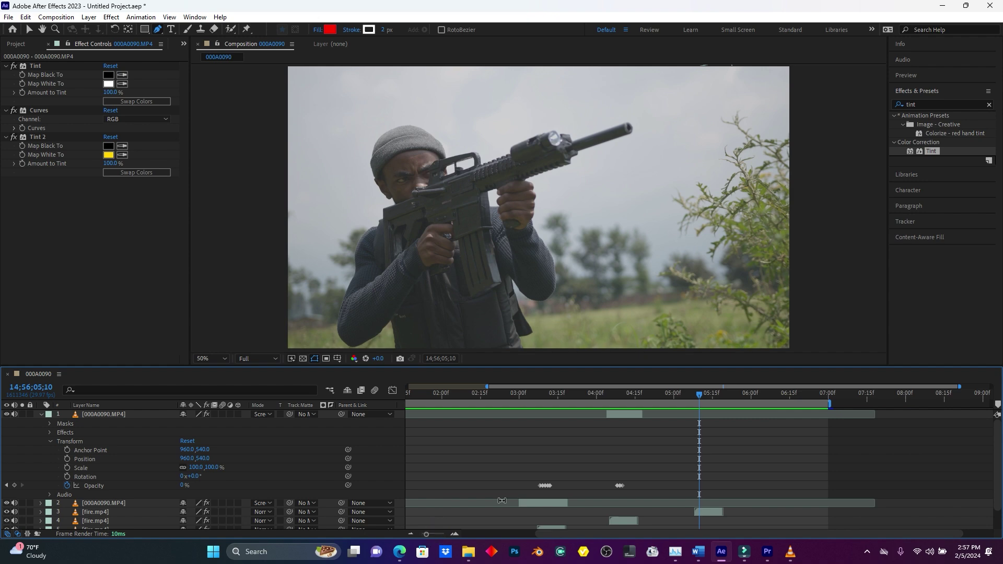
{"action": "left_click", "coordinate": [626, 415]}
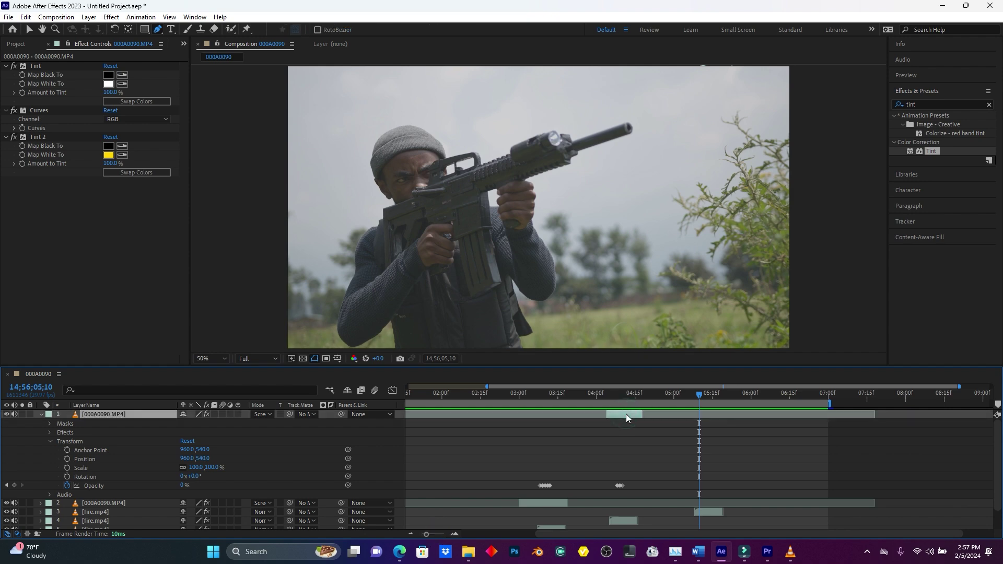
{"action": "key", "text": "ctrl+d"}
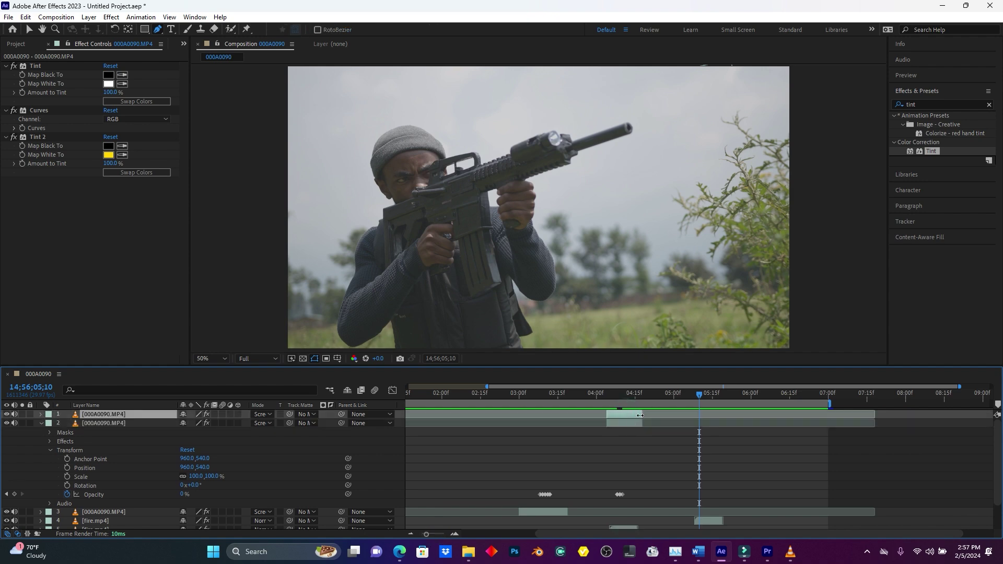
{"action": "left_click_drag", "start_coordinate": [642, 415], "coordinate": [726, 413]}
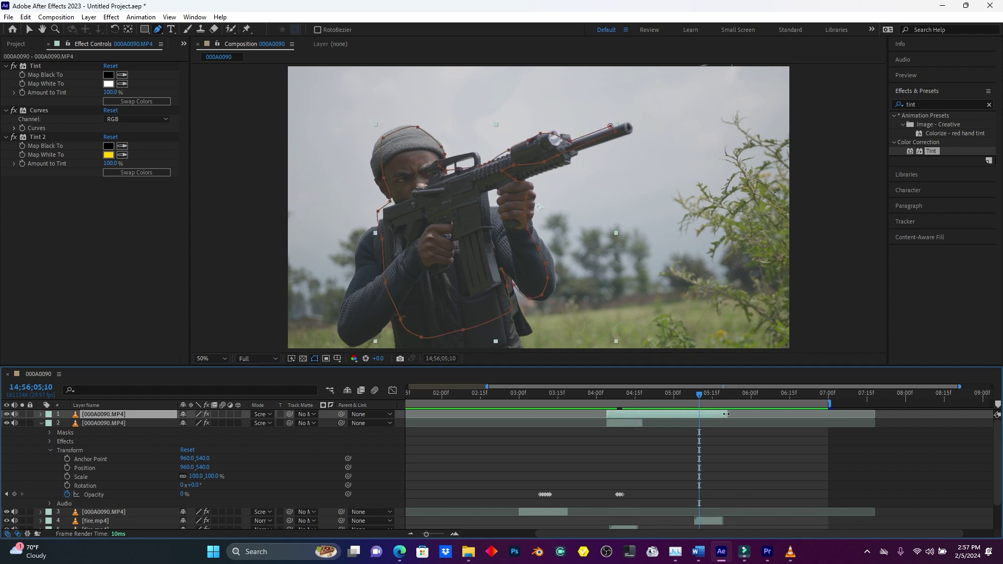
{"action": "left_click_drag", "start_coordinate": [609, 416], "coordinate": [686, 416]}
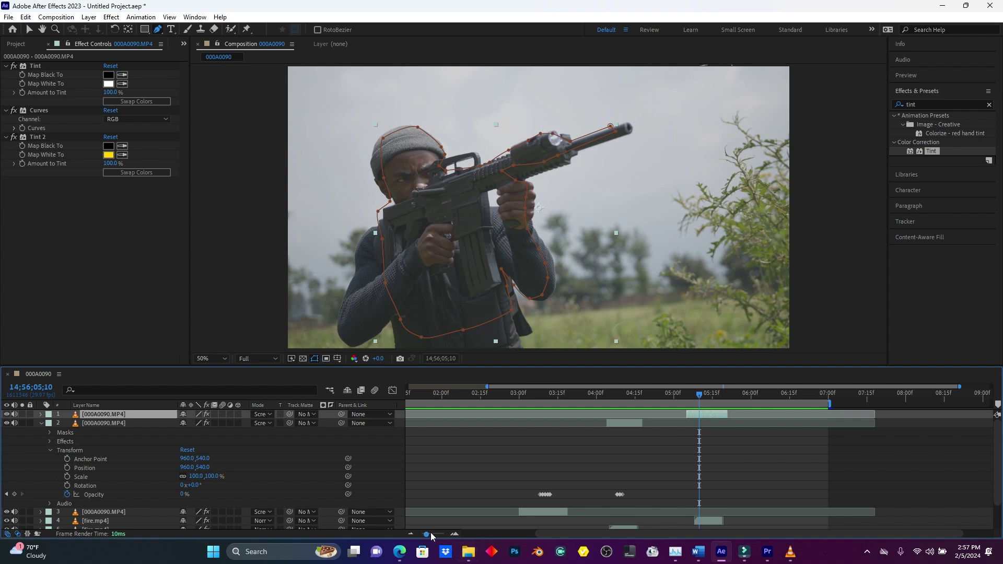
At 14;56;05;12, reshape the duplicate's mask to follow the rifle barrel, front hand, forward arm, torso and shoulder.
{"action": "left_click_drag", "start_coordinate": [426, 534], "coordinate": [444, 534]}
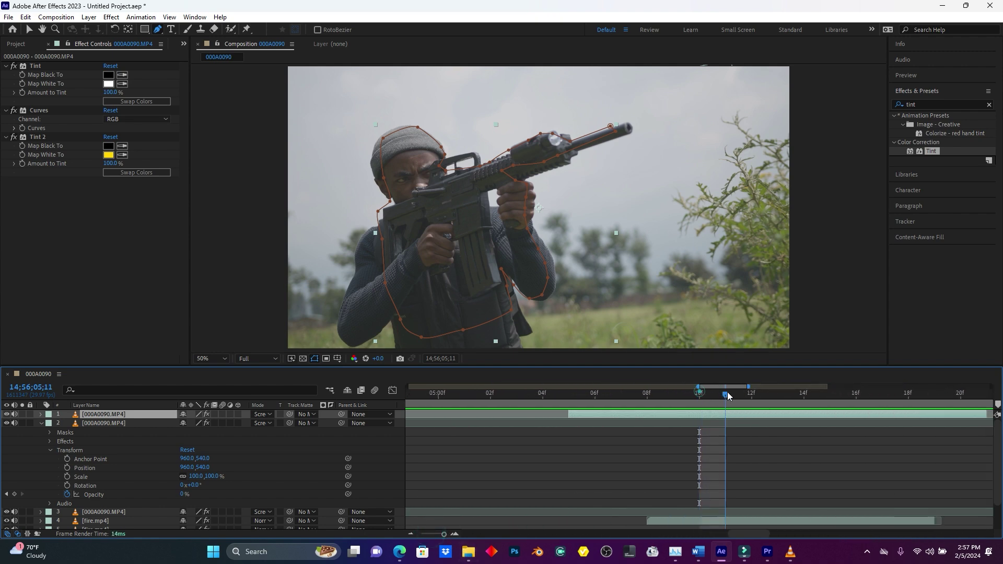
{"action": "left_click_drag", "start_coordinate": [699, 393], "coordinate": [753, 395]}
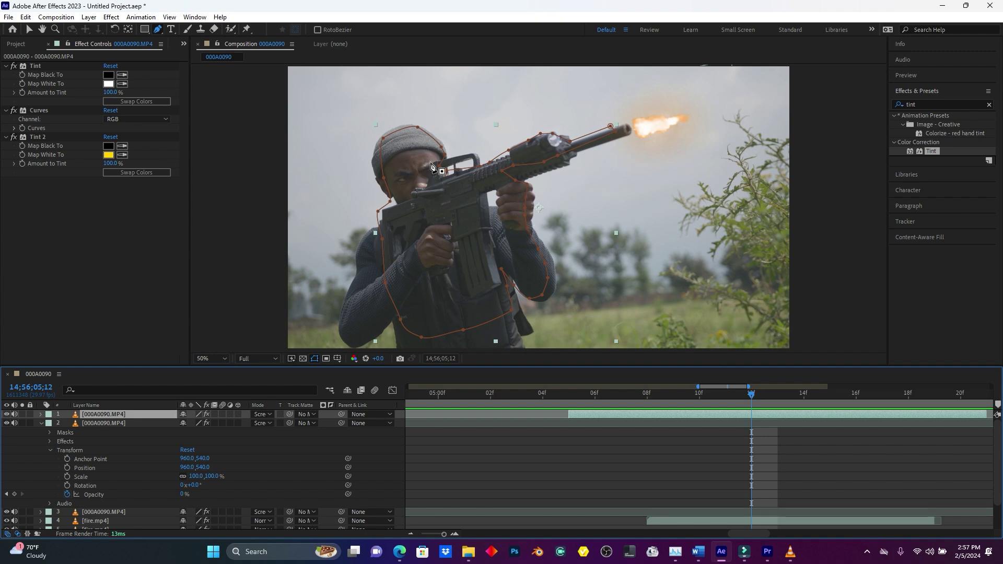
{"action": "left_click", "coordinate": [543, 161]}
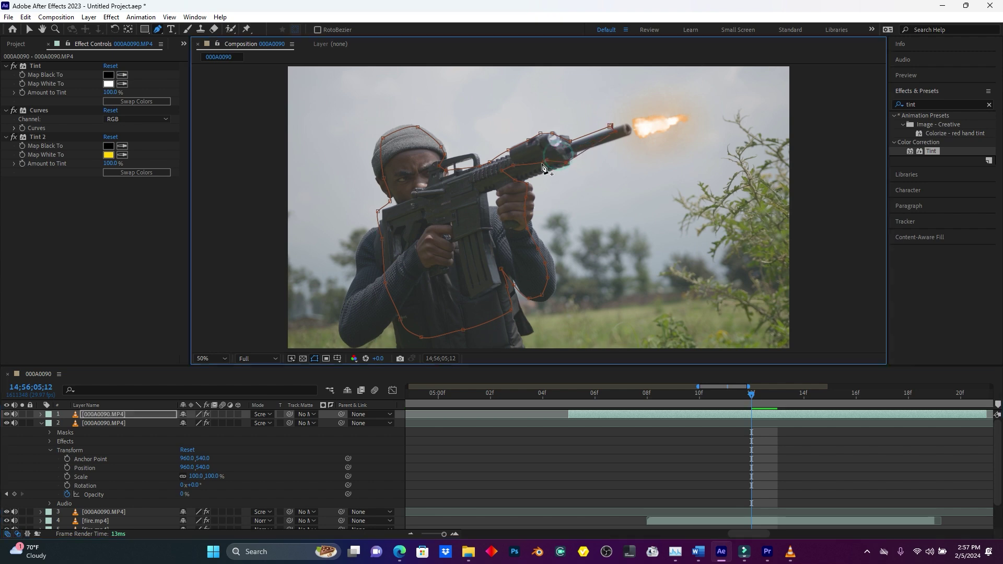
{"action": "key", "text": "Right"}
{"action": "key", "text": "Right"}
{"action": "key", "text": "Right"}
{"action": "key", "text": "Right"}
{"action": "key", "text": "Right"}
{"action": "key", "text": "Right"}
{"action": "key", "text": "Right"}
{"action": "key", "text": "Right"}
{"action": "key", "text": "Right"}
{"action": "key", "text": "Right"}
{"action": "key", "text": "Right"}
{"action": "key", "text": "Right"}
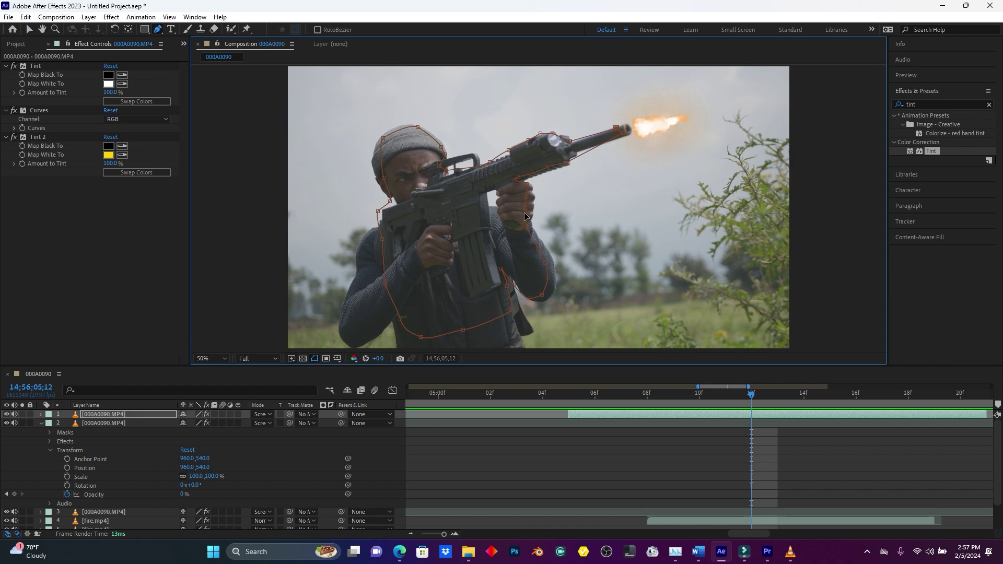
{"action": "left_click", "coordinate": [541, 293]}
{"action": "left_click", "coordinate": [502, 269]}
{"action": "left_click", "coordinate": [391, 204]}
Keyframe the new footage copy's opacity to 100% at the third flash frame, 14;56;05;12.
{"action": "left_click", "coordinate": [41, 423]}
{"action": "left_click", "coordinate": [40, 415]}
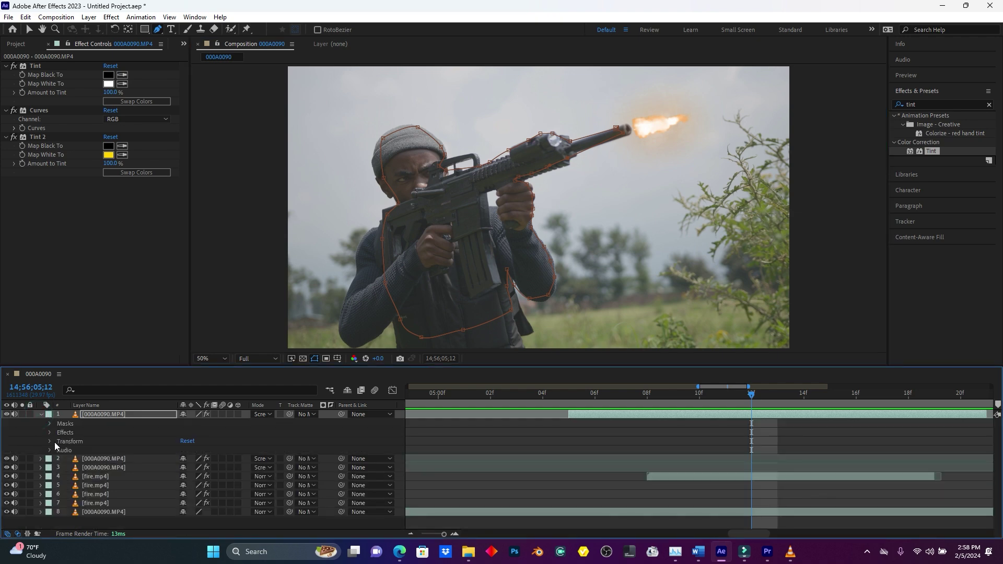
{"action": "left_click", "coordinate": [49, 442]}
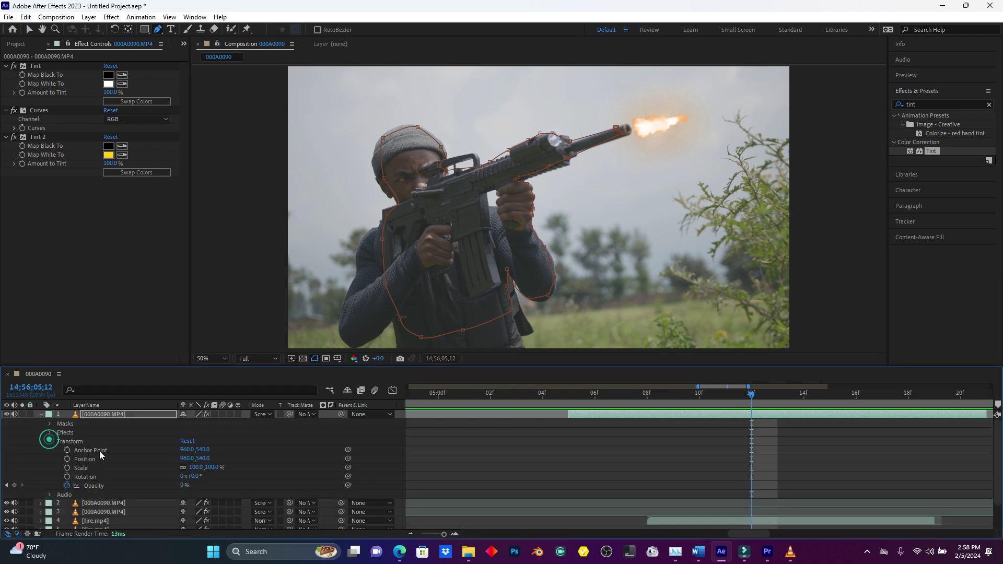
{"action": "left_click", "coordinate": [184, 484]}
{"action": "left_click", "coordinate": [183, 485]}
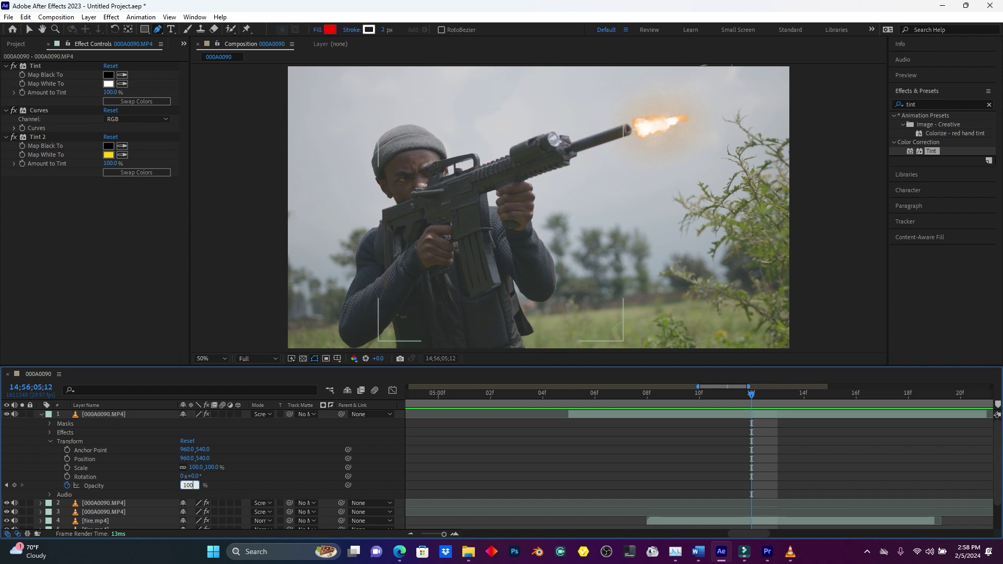
{"action": "type", "text": "100"}
{"action": "key", "text": "Return"}
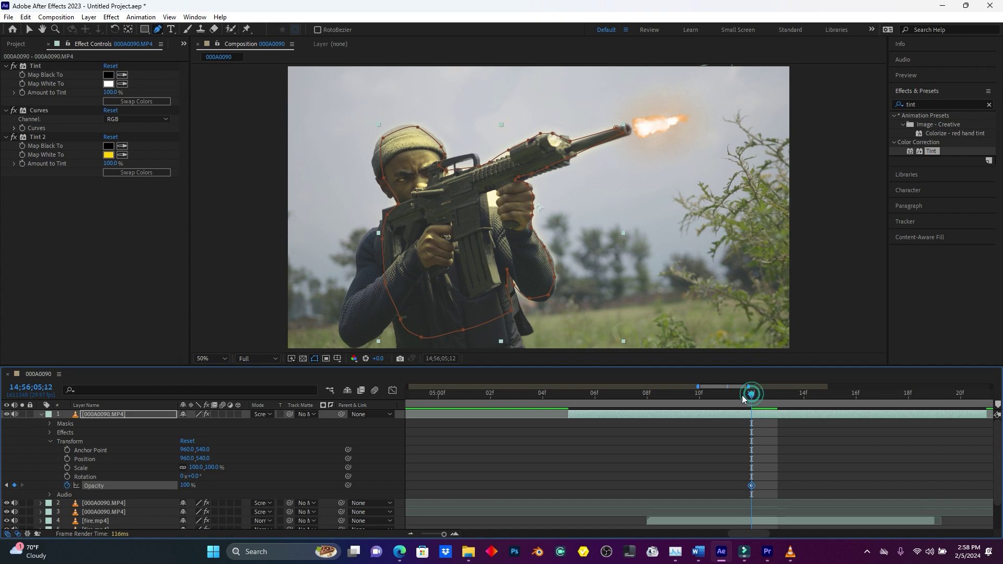
Keyframe the new footage copy's opacity to 0% on both sides of the third flash, at 14;56;05;11 and 14;56;05;13.
{"action": "key", "text": "Page_Up"}
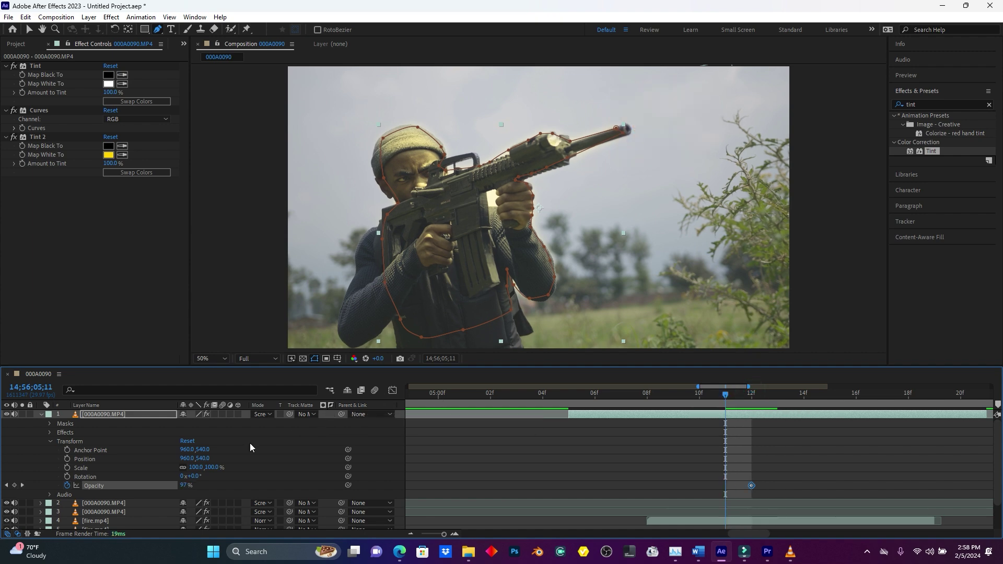
{"action": "left_click", "coordinate": [187, 486]}
{"action": "type", "text": "0"}
{"action": "left_click", "coordinate": [241, 478]}
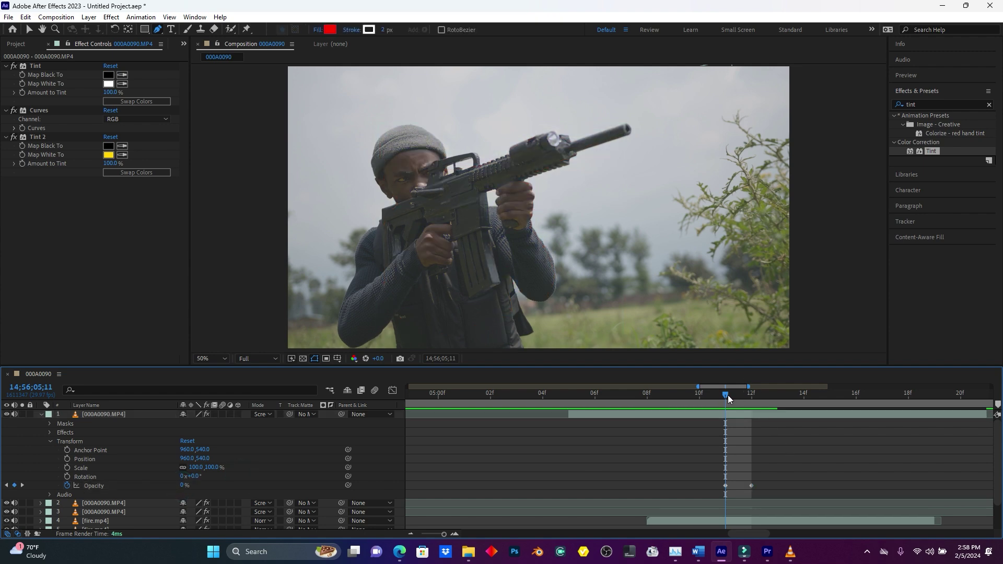
{"action": "left_click_drag", "start_coordinate": [728, 395], "coordinate": [773, 395]}
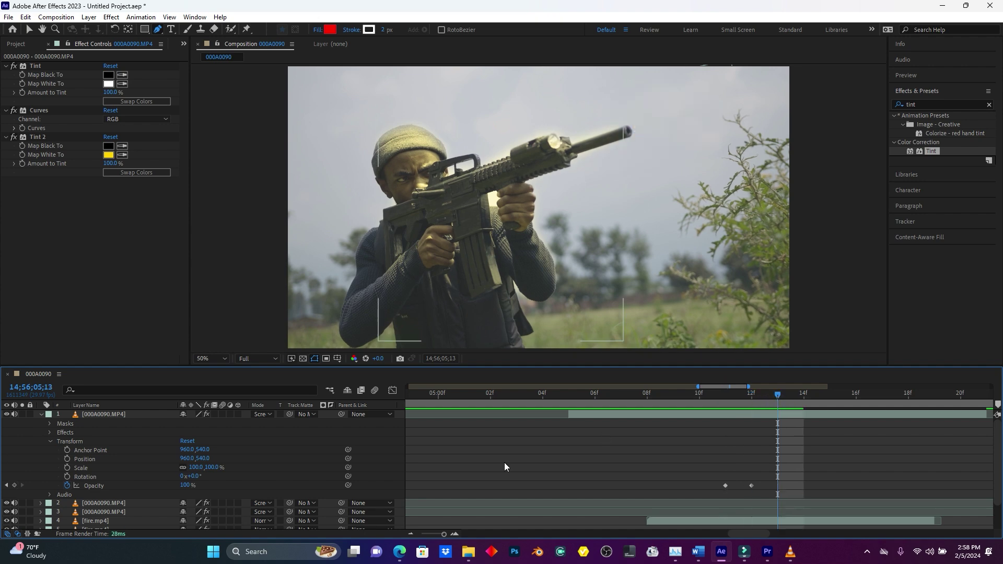
{"action": "left_click", "coordinate": [189, 485]}
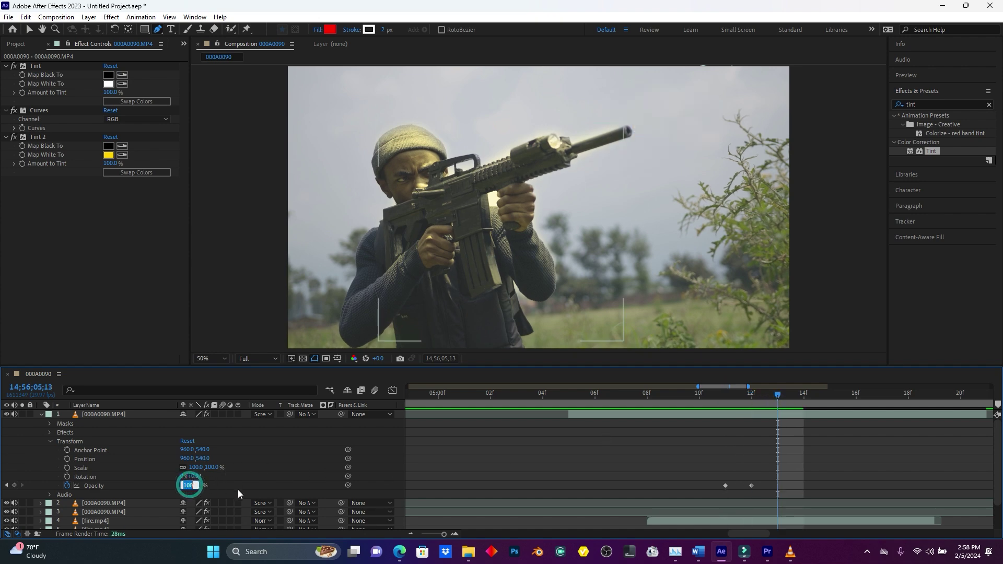
{"action": "type", "text": "0"}
{"action": "key", "text": "Return"}
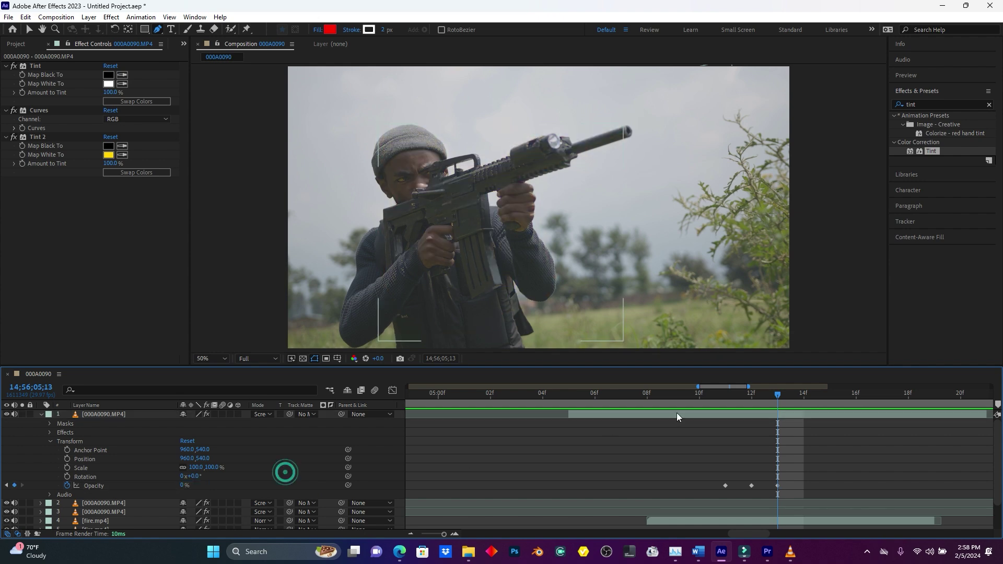
Play back the footage from 14;56;05;06 to check the light on the shooter at the third burst.
{"action": "left_click", "coordinate": [591, 399]}
{"action": "left_click_drag", "start_coordinate": [442, 533], "coordinate": [420, 531]}
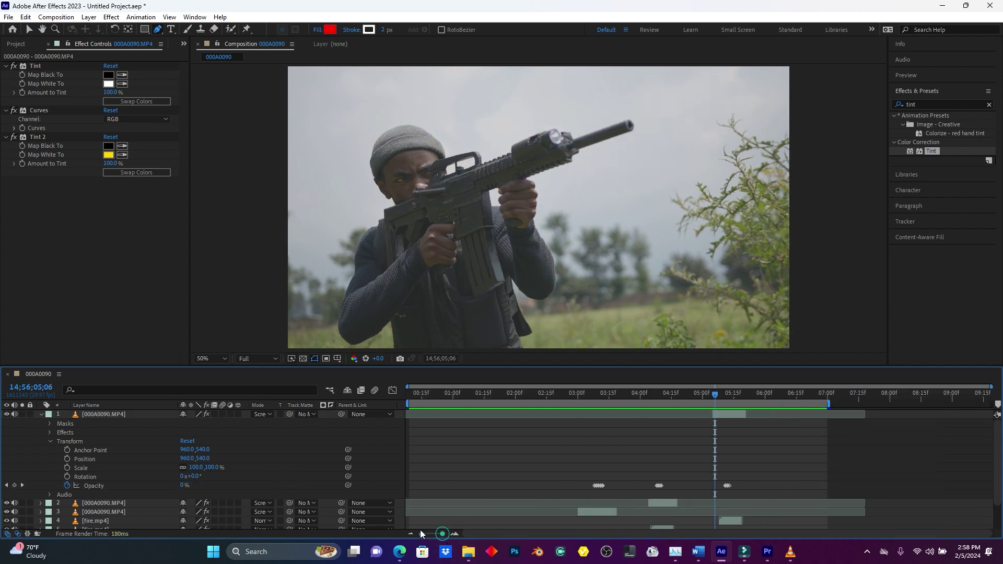
{"action": "key", "text": "space"}
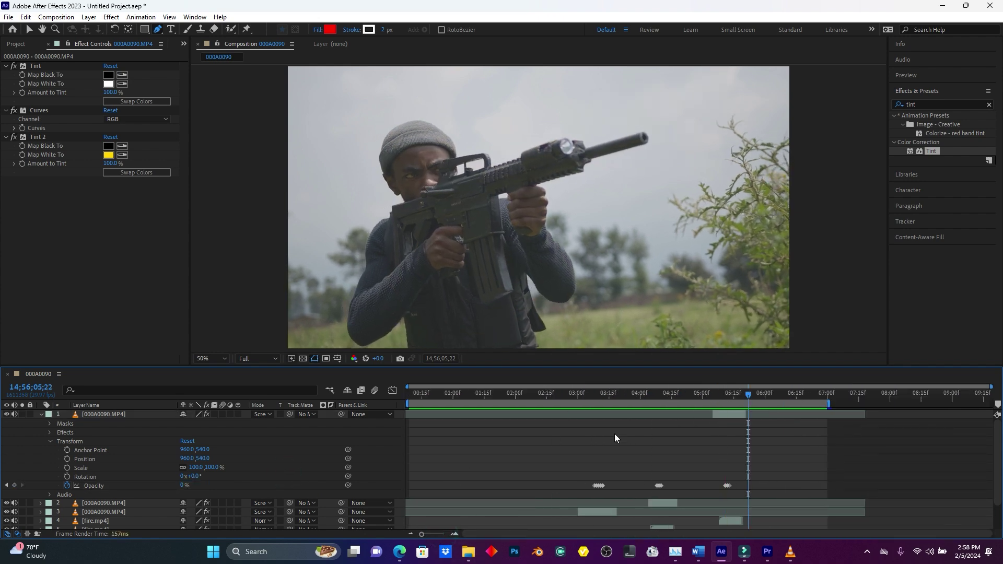
{"action": "left_click", "coordinate": [552, 400]}
{"action": "left_click_drag", "start_coordinate": [426, 533], "coordinate": [434, 534]}
Collapse the topmost footage copy's properties and move the current time to 14;56;02;22, before the first burst.
{"action": "left_click", "coordinate": [40, 414]}
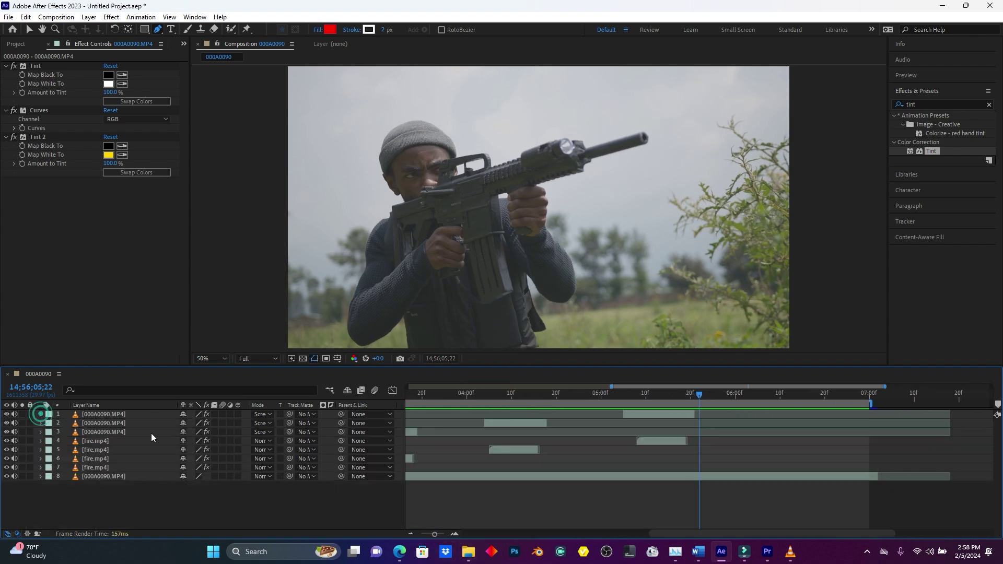
{"action": "left_click_drag", "start_coordinate": [434, 534], "coordinate": [413, 532]}
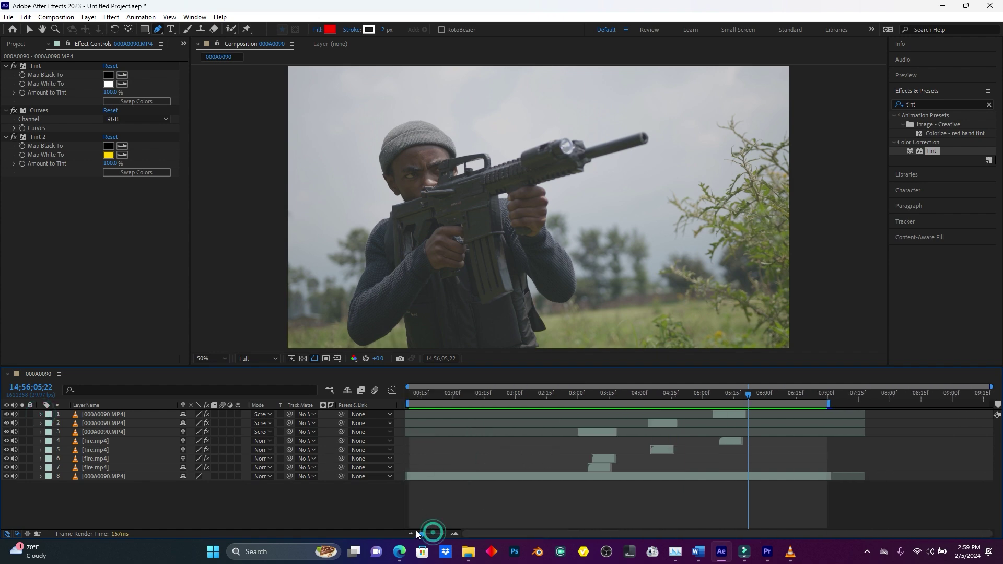
{"action": "left_click", "coordinate": [561, 393]}
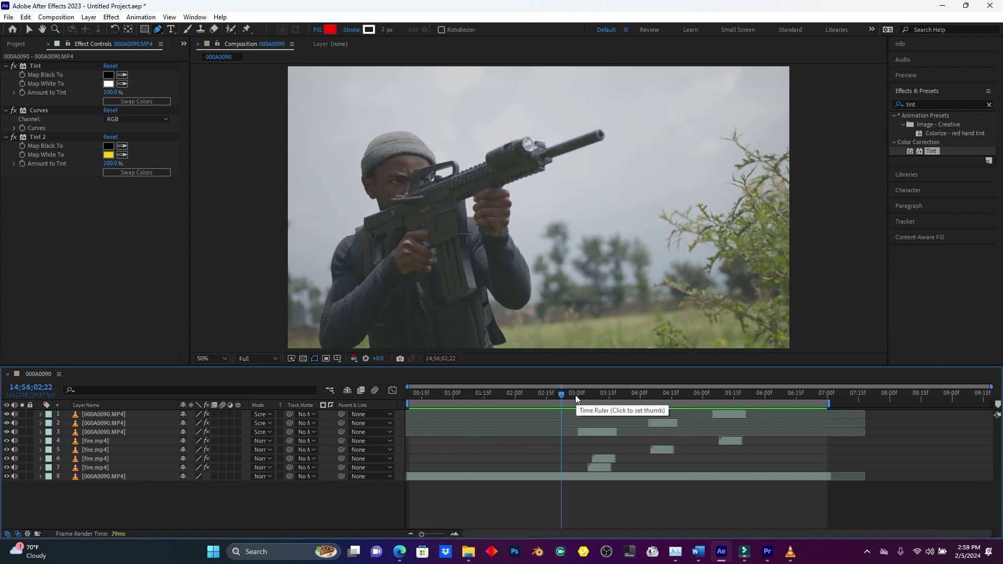
Import smoke.mp4 into the project and add it as the topmost layer of the composition.
{"action": "left_click", "coordinate": [23, 44]}
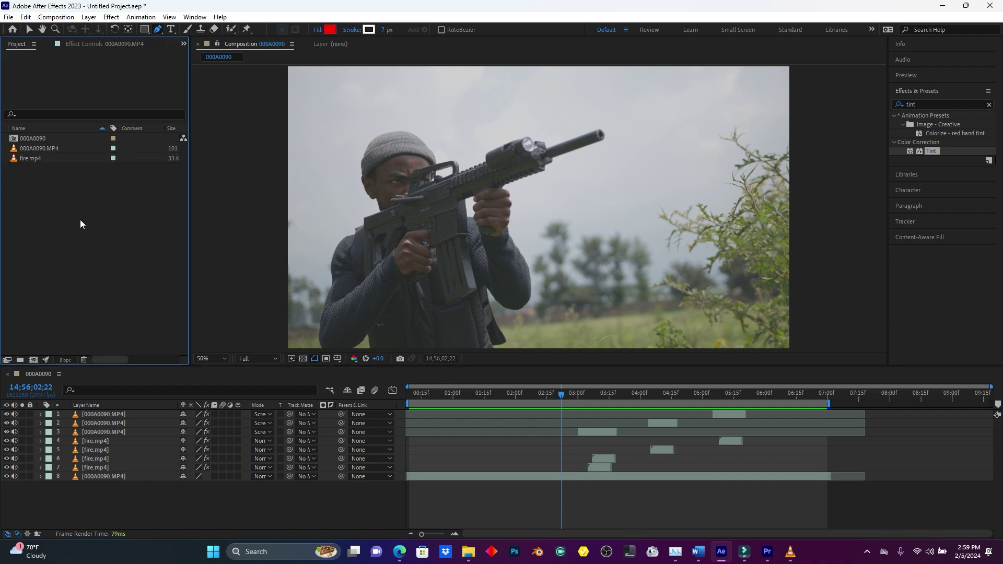
{"action": "double_click", "coordinate": [80, 220]}
{"action": "double_click", "coordinate": [236, 118]}
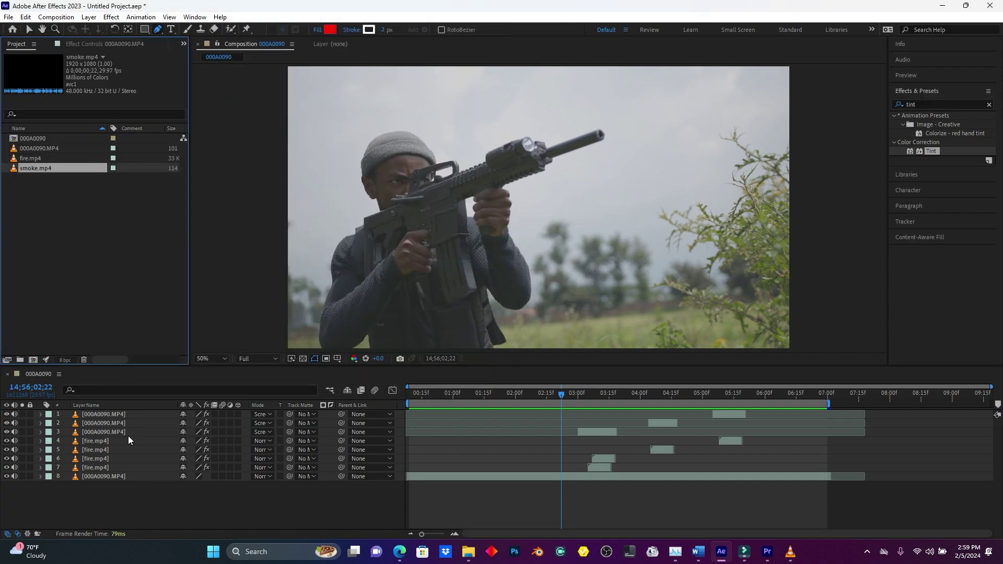
{"action": "left_click_drag", "start_coordinate": [45, 167], "coordinate": [113, 413]}
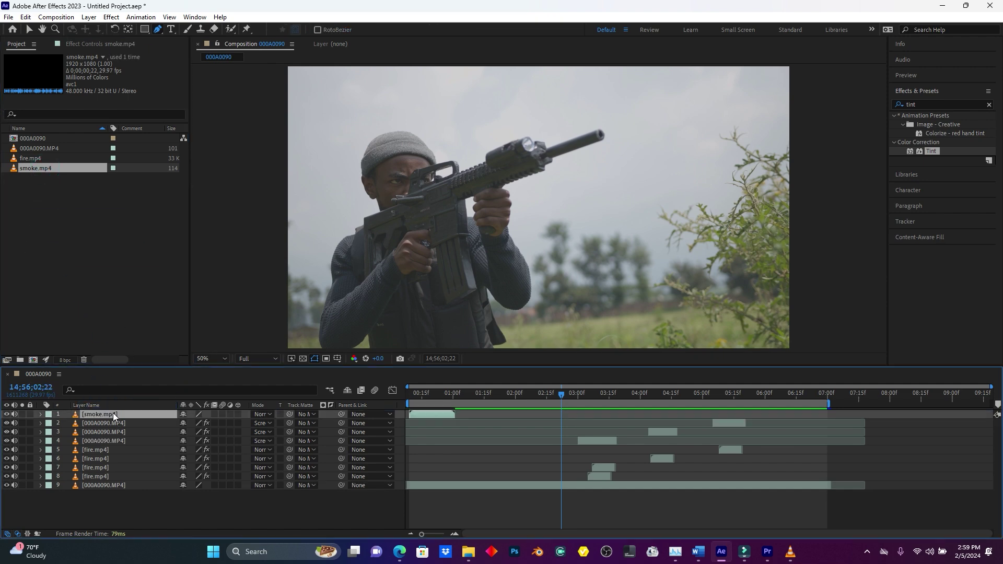
Move the smoke clip to start at about 14;56;03;00 over the first burst, and preview its smoke up to 14;56;03;07.
{"action": "left_click_drag", "start_coordinate": [433, 414], "coordinate": [598, 412]}
{"action": "key", "text": "space"}
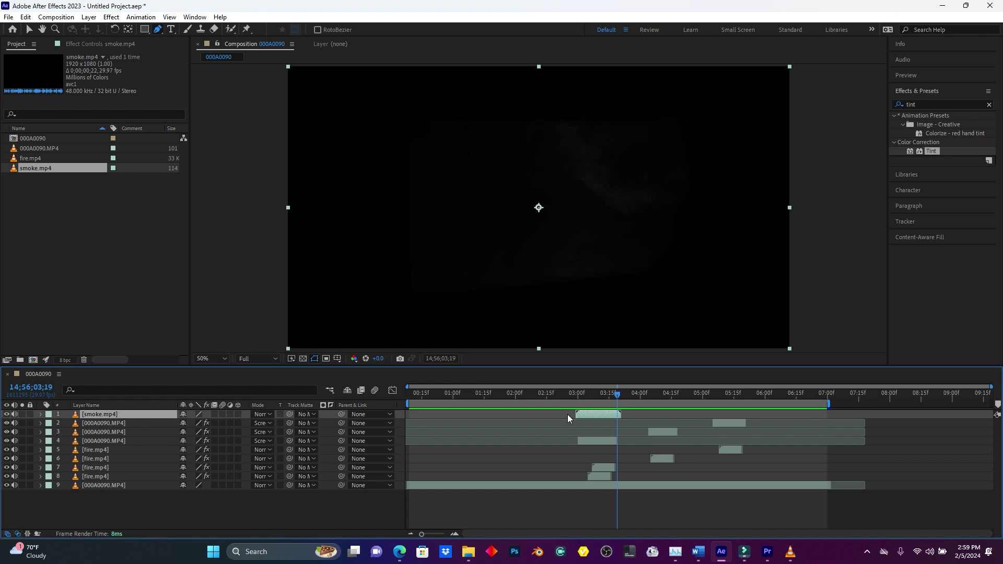
{"action": "left_click", "coordinate": [581, 393]}
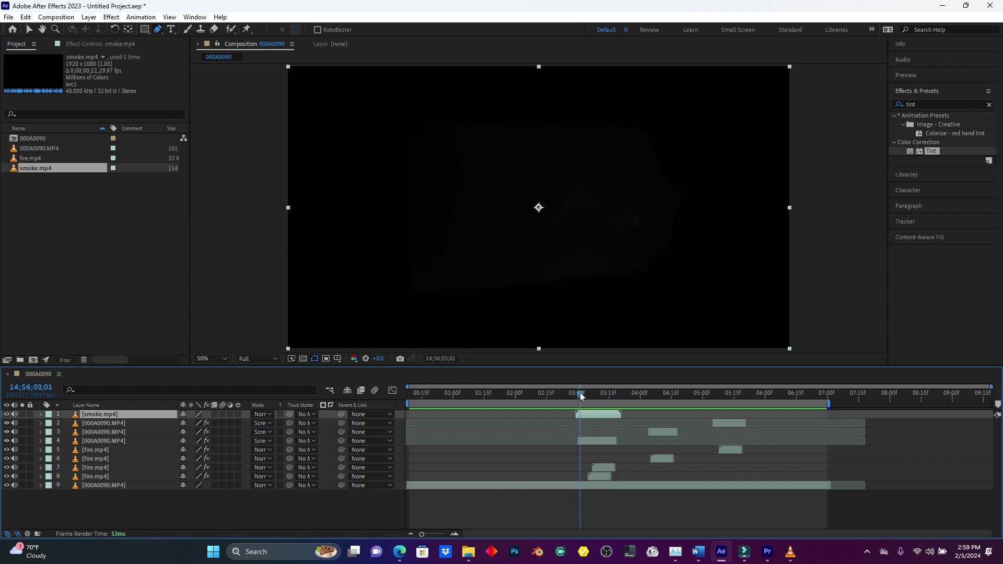
{"action": "mouse_move", "coordinate": [594, 395]}
{"action": "left_mouse_down"}
{"action": "mouse_move", "coordinate": [576, 396]}
{"action": "mouse_move", "coordinate": [592, 396]}
{"action": "left_mouse_up"}
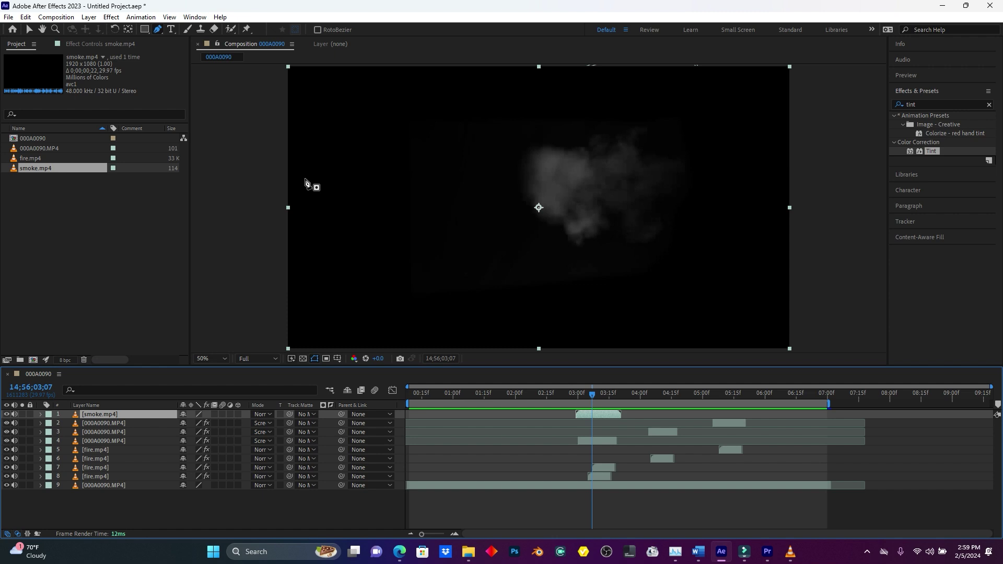
{"action": "left_click", "coordinate": [195, 215]}
{"action": "left_click_drag", "start_coordinate": [195, 214], "coordinate": [493, 179]}
{"action": "key", "text": "ctrl+z"}
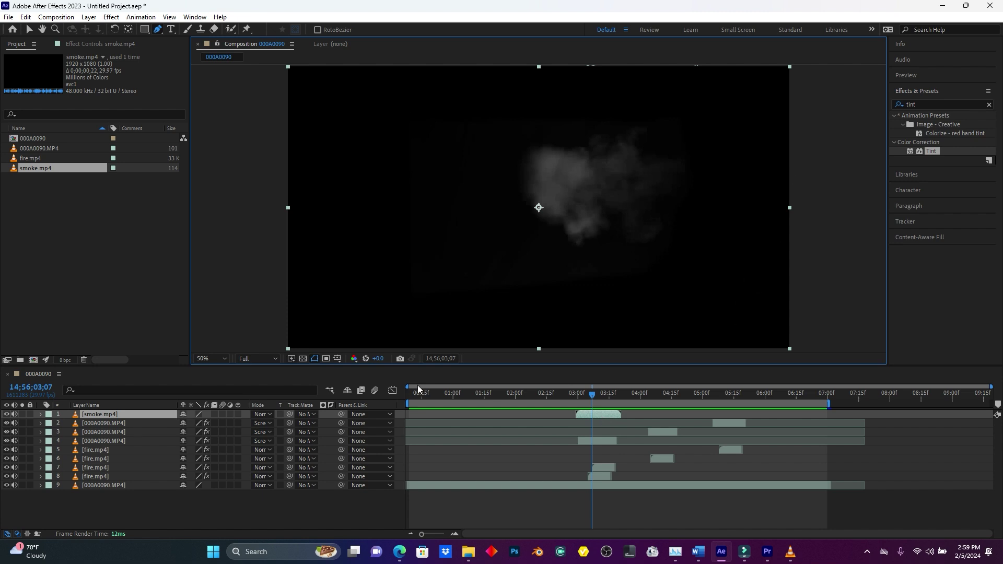
Flip the smoke clip horizontally and play it back from just before 14;56;03;00.
{"action": "right_click", "coordinate": [98, 416]}
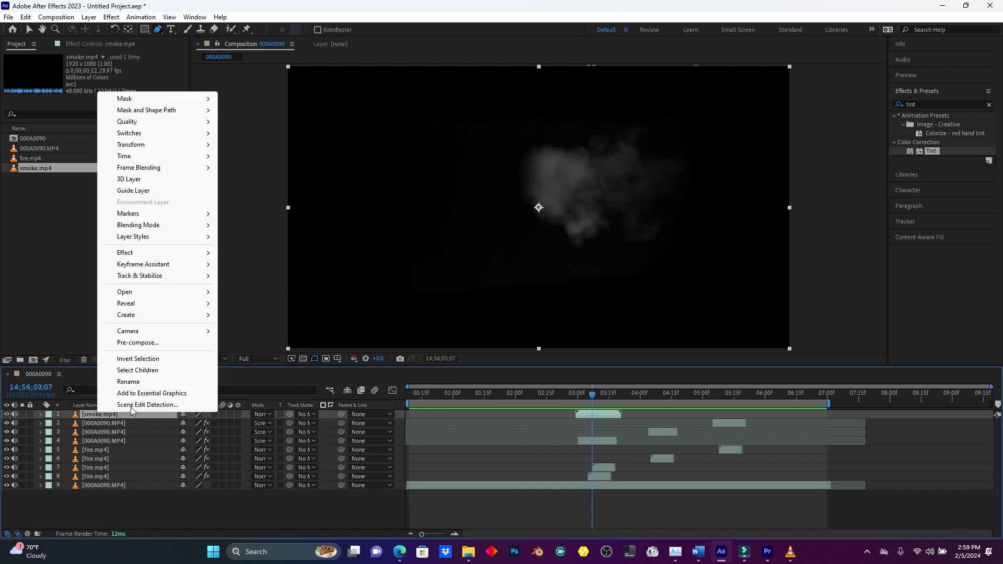
{"action": "left_click", "coordinate": [145, 147]}
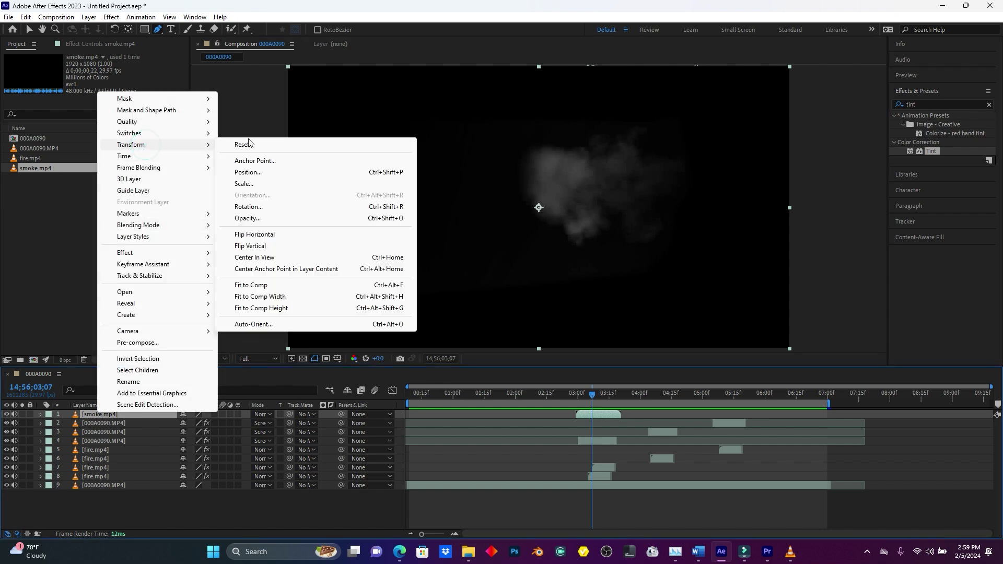
{"action": "left_click", "coordinate": [265, 236]}
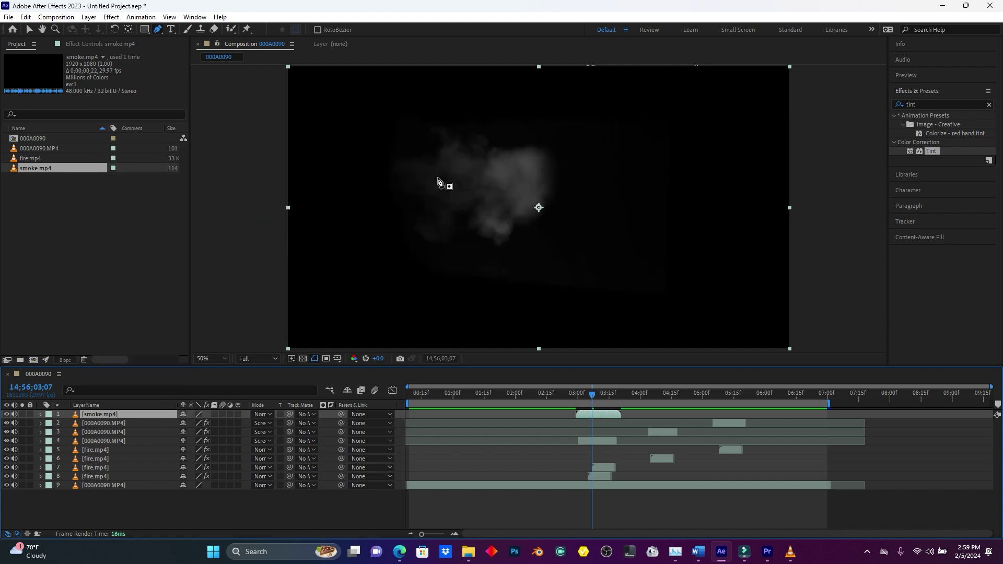
{"action": "left_click", "coordinate": [575, 395]}
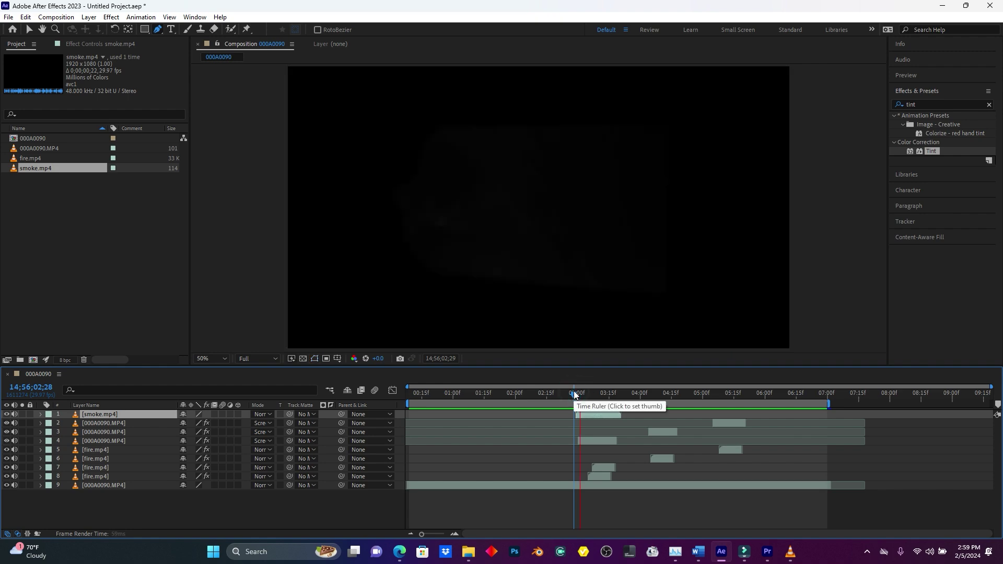
Set the smoke layer's blending mode to Screen and scale it down to 50%, keeping its horizontal flip.
{"action": "left_click", "coordinate": [613, 395]}
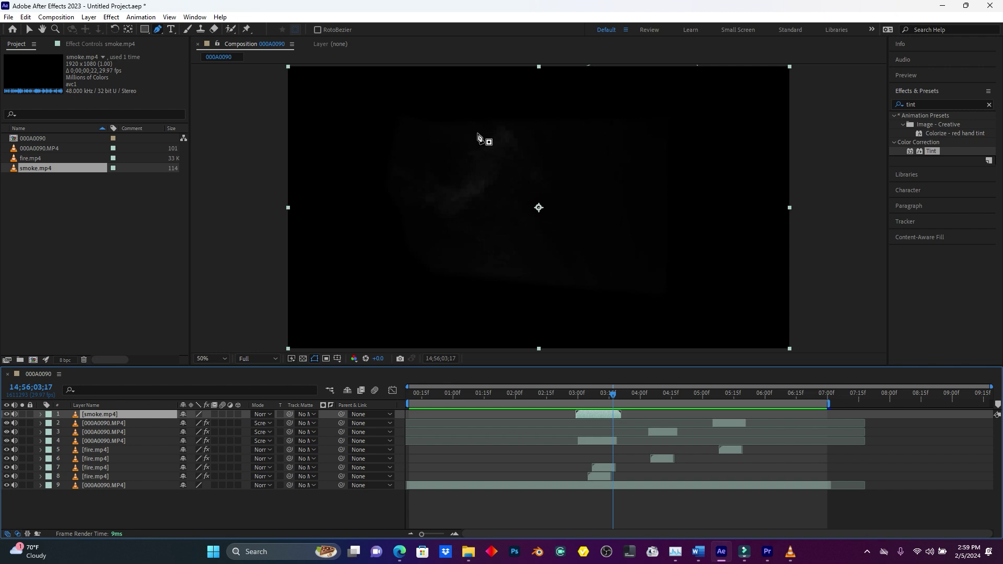
{"action": "left_click", "coordinate": [260, 415]}
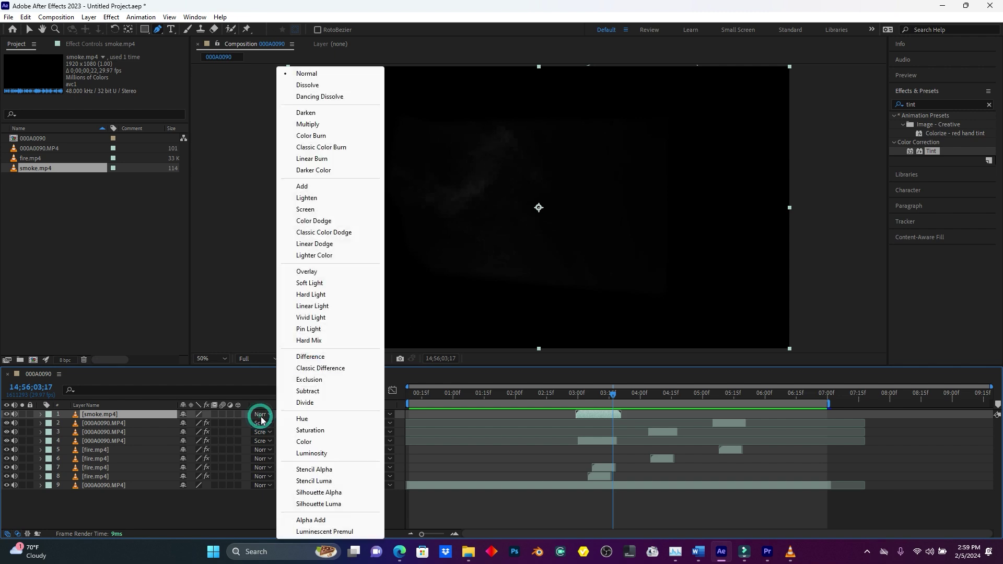
{"action": "left_click", "coordinate": [313, 210]}
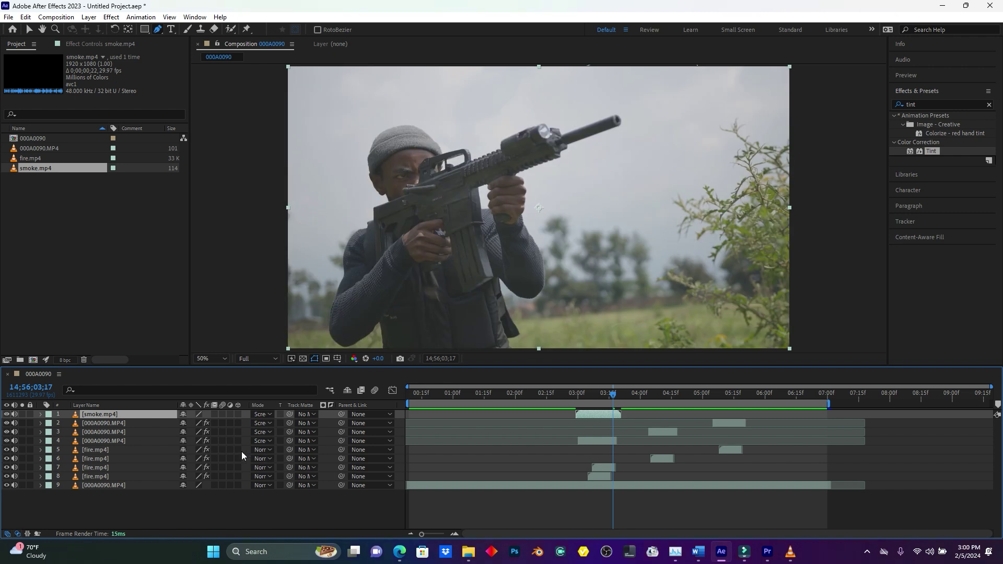
{"action": "key", "text": "s"}
{"action": "left_click_drag", "start_coordinate": [201, 424], "coordinate": [228, 415]}
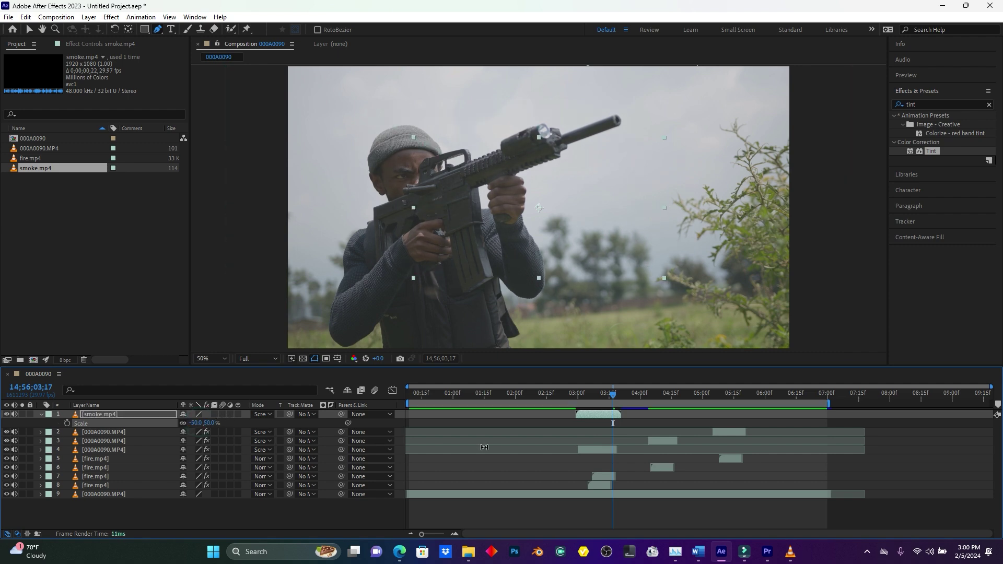
At 14;56;03;11, move the scaled smoke layer up over the muzzle of the gun.
{"action": "left_click_drag", "start_coordinate": [610, 395], "coordinate": [601, 396]}
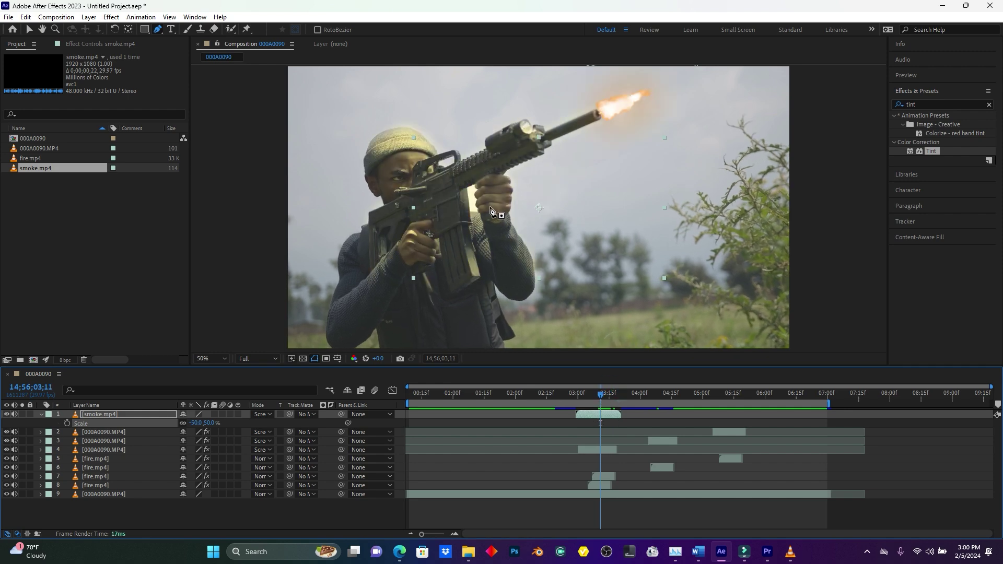
{"action": "left_click_drag", "start_coordinate": [490, 235], "coordinate": [514, 227]}
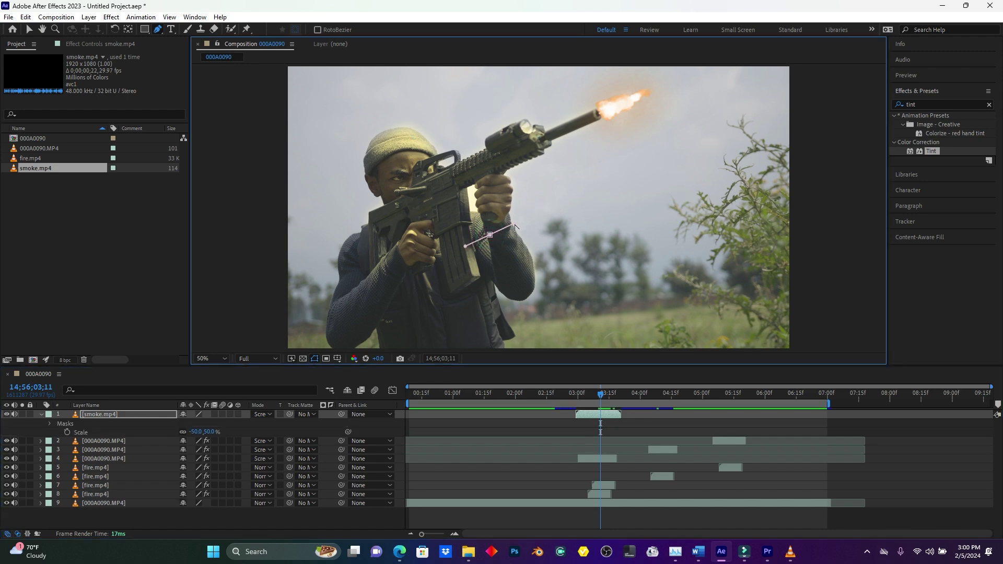
{"action": "key", "text": "ctrl+z"}
{"action": "left_click", "coordinate": [28, 29]}
{"action": "left_click_drag", "start_coordinate": [516, 246], "coordinate": [626, 148]}
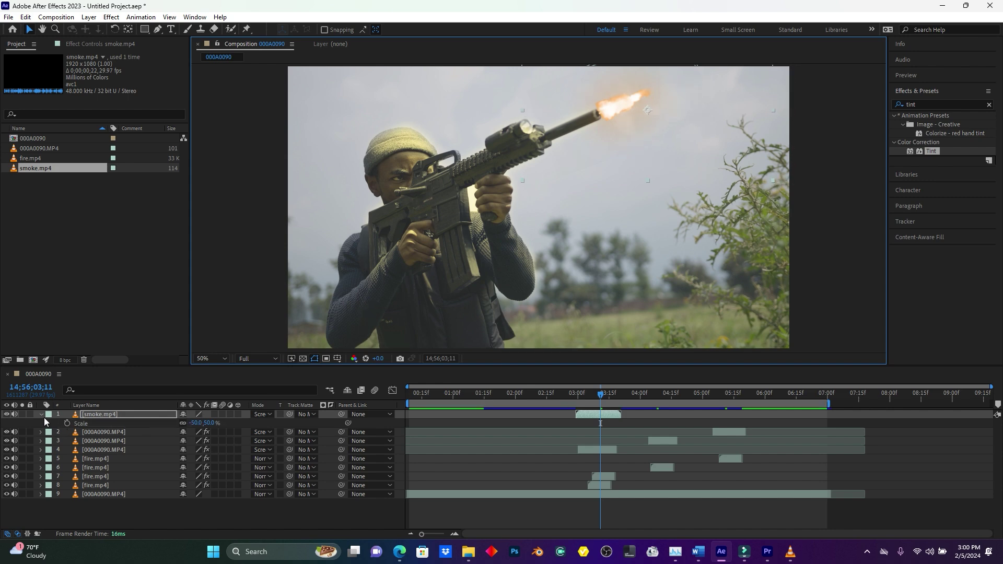
Rotate the smoke layer to -20° and nudge it into line with the gun's muzzle.
{"action": "left_click", "coordinate": [115, 415]}
{"action": "key", "text": "r"}
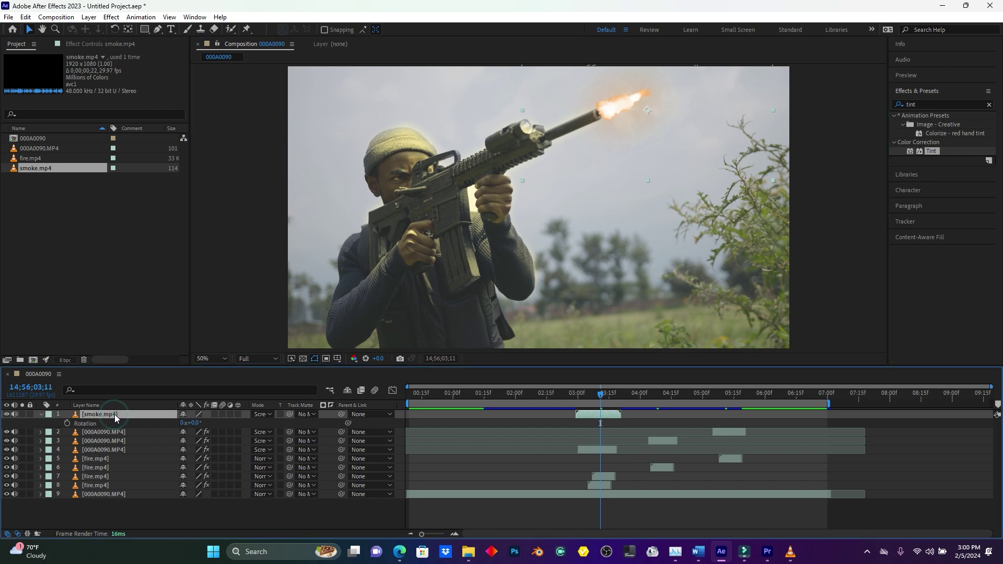
{"action": "left_click_drag", "start_coordinate": [194, 425], "coordinate": [200, 423]}
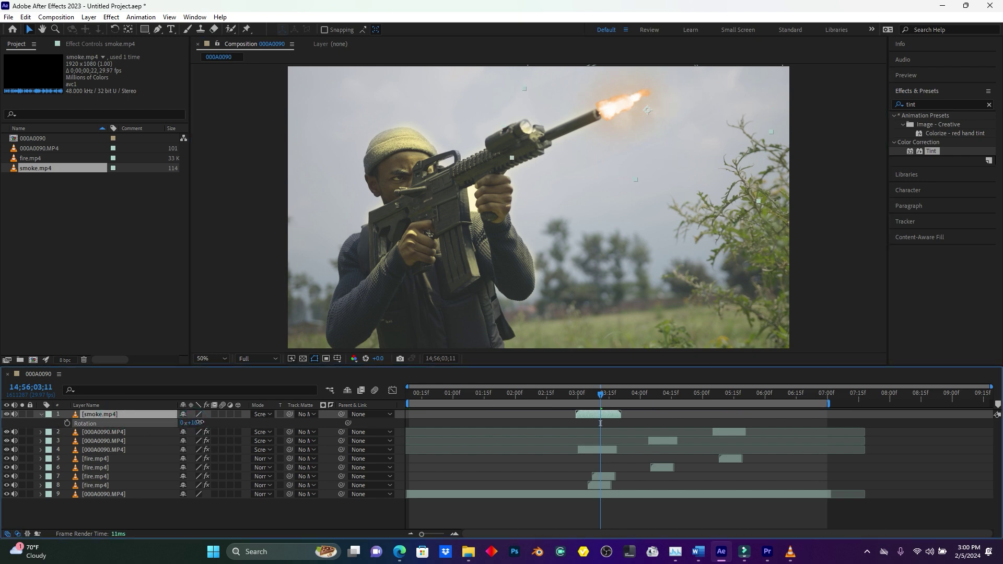
{"action": "left_click_drag", "start_coordinate": [185, 424], "coordinate": [157, 425]}
{"action": "left_click", "coordinate": [613, 173]}
{"action": "left_click_drag", "start_coordinate": [613, 173], "coordinate": [608, 167]}
Shift the smoke clip slightly later in time over the first burst and play that burst back.
{"action": "left_click_drag", "start_coordinate": [584, 413], "coordinate": [588, 413]}
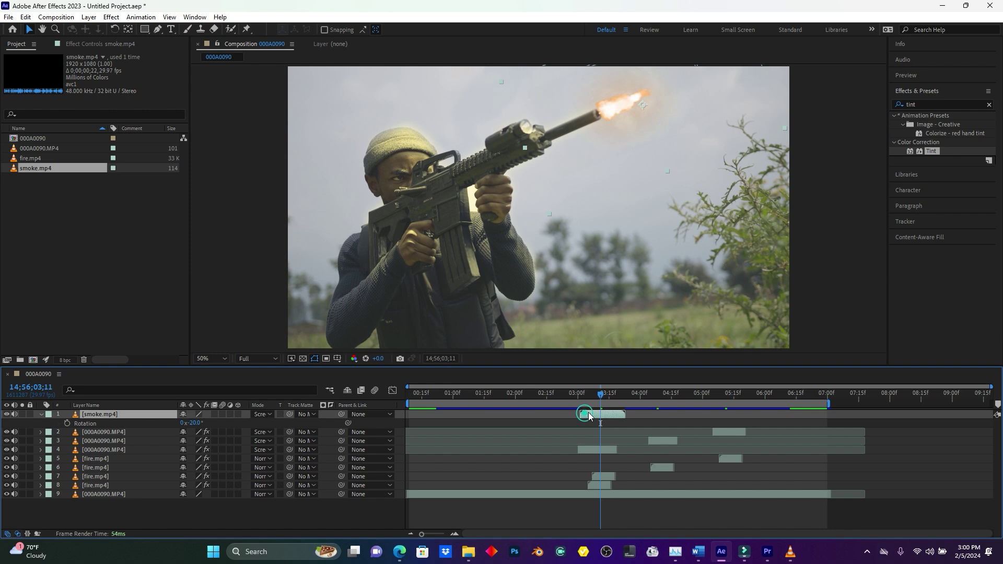
{"action": "left_click", "coordinate": [563, 394]}
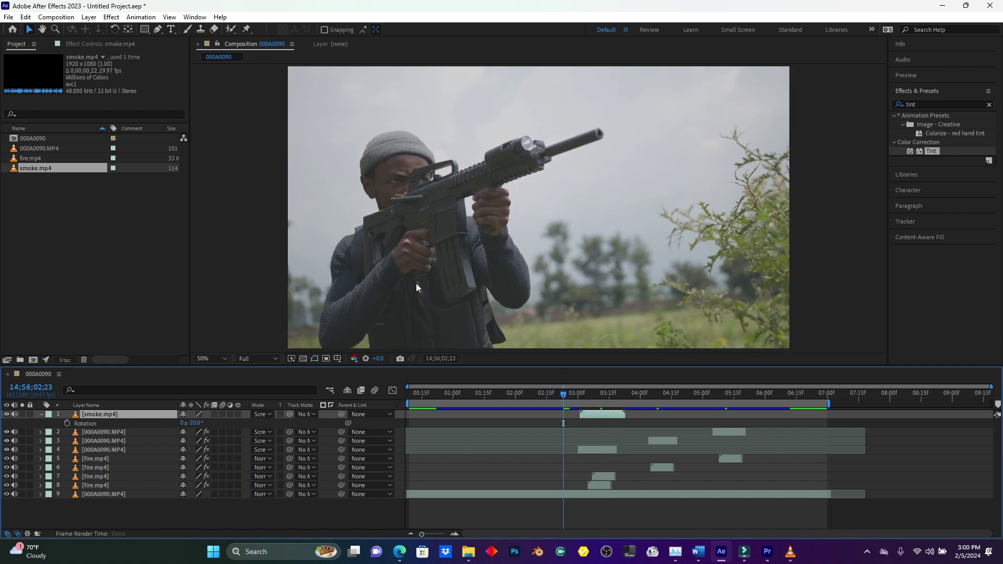
{"action": "key", "text": "space"}
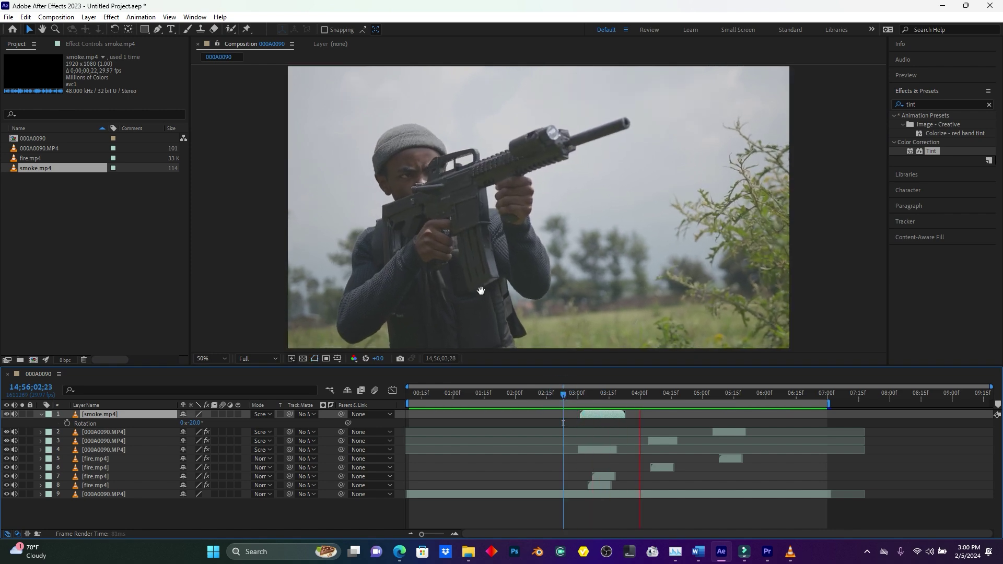
{"action": "left_click", "coordinate": [573, 398]}
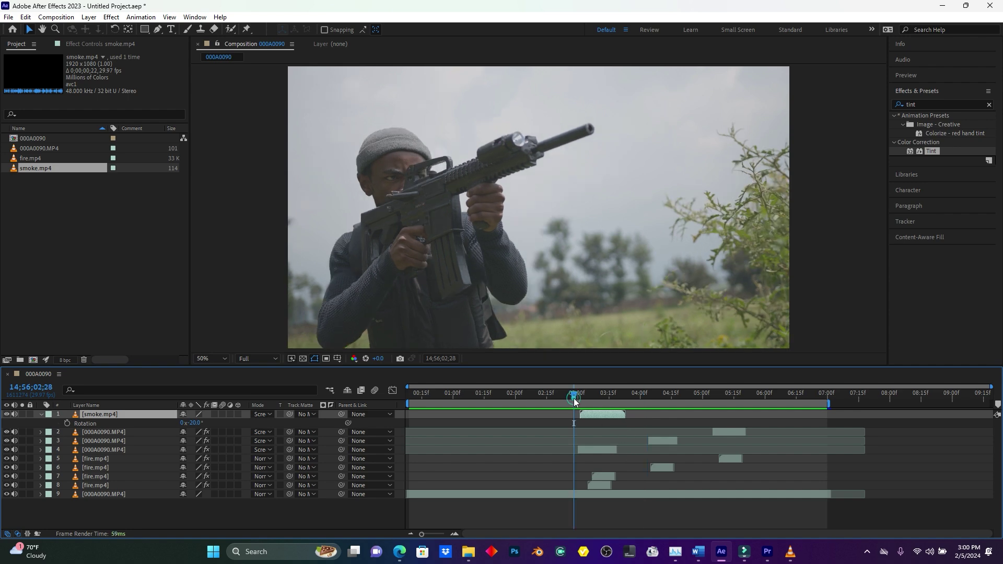
{"action": "key", "text": "v"}
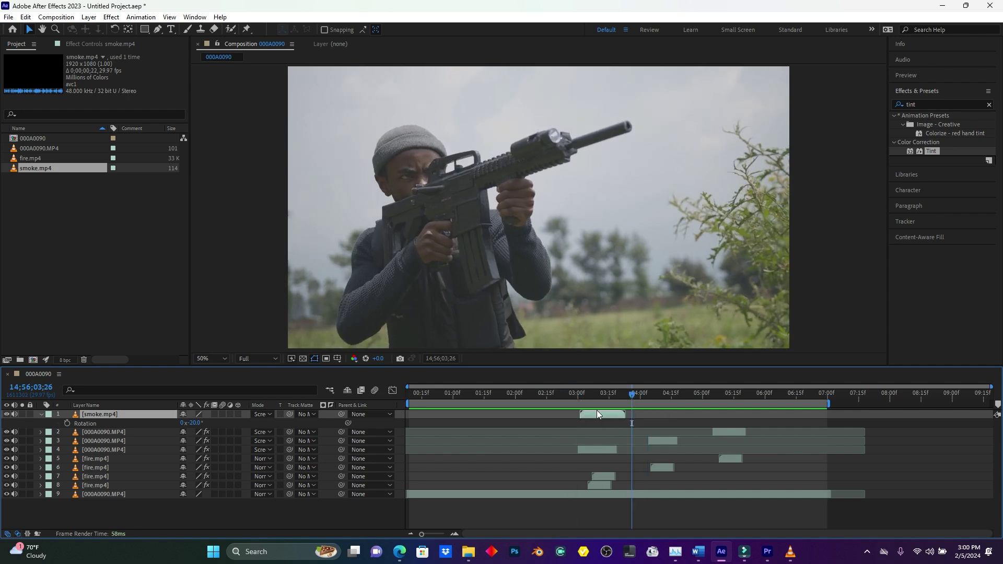
Duplicate the smoke layer, move the copy's clip over the second burst, and align it with the muzzle at 14;56;04;09.
{"action": "key", "text": "ctrl+d"}
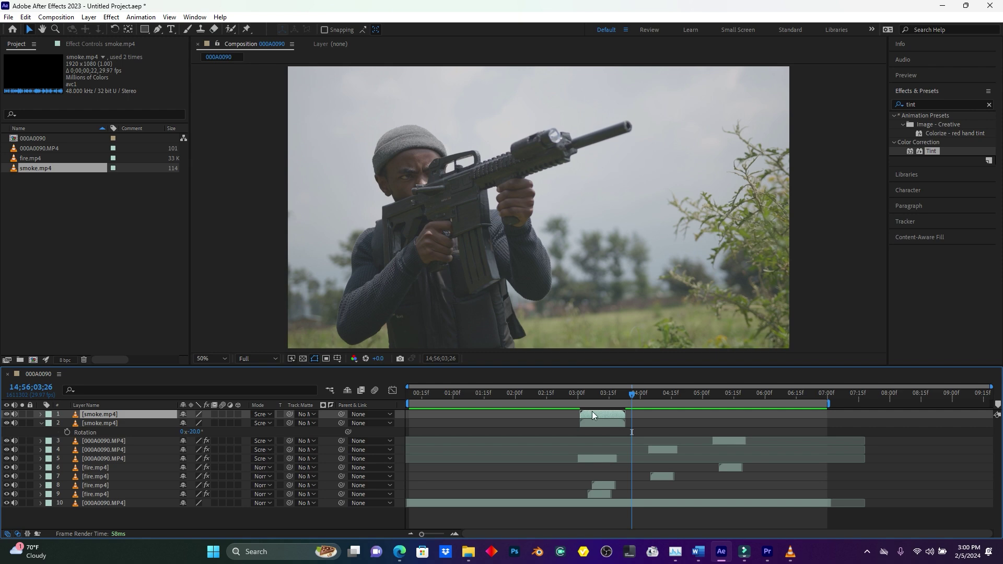
{"action": "left_click_drag", "start_coordinate": [609, 415], "coordinate": [660, 396]}
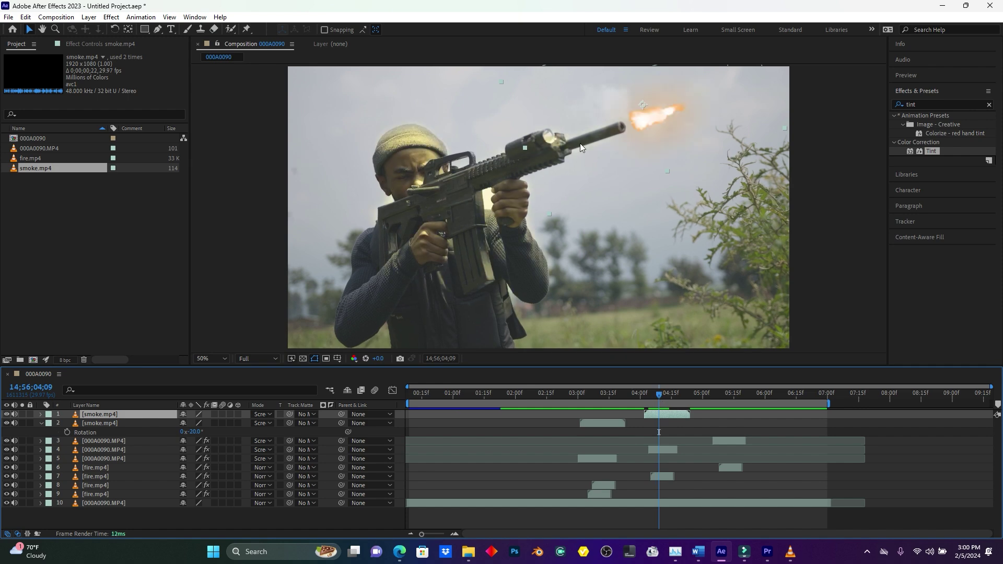
{"action": "left_click_drag", "start_coordinate": [602, 100], "coordinate": [642, 106]}
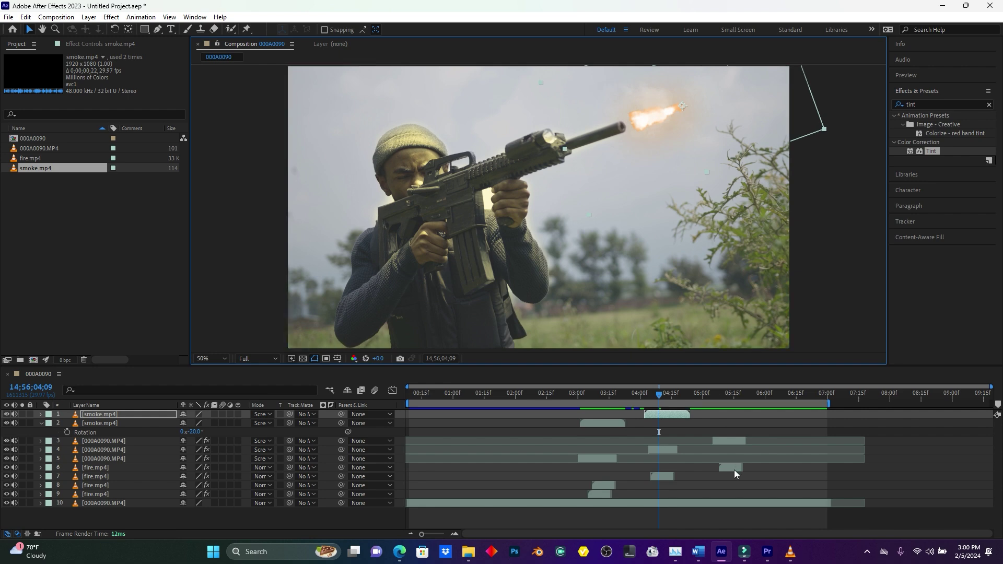
Duplicate the second burst's smoke layer and move the new clip in time over the third burst.
{"action": "left_click", "coordinate": [667, 414]}
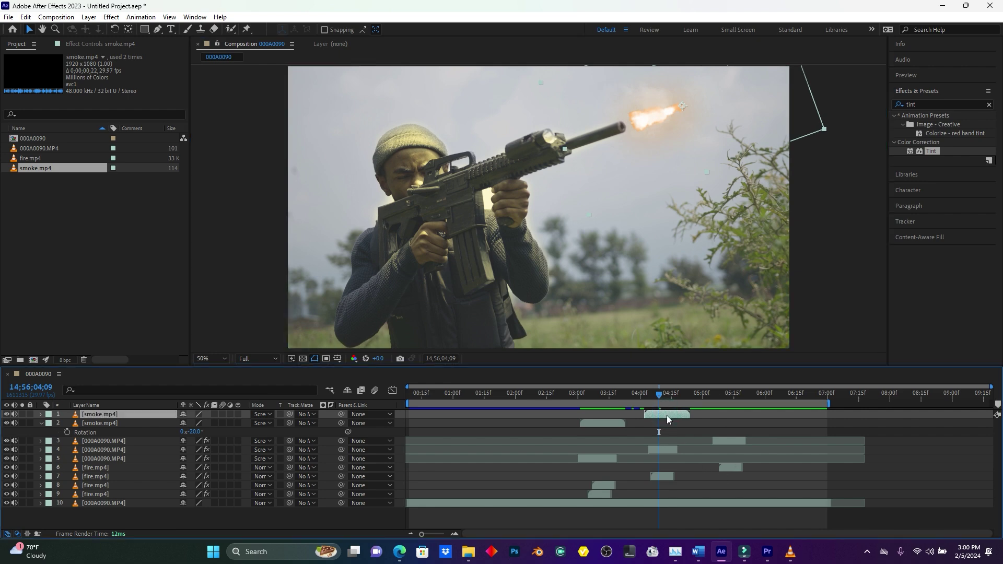
{"action": "key", "text": "ctrl+d"}
{"action": "left_click_drag", "start_coordinate": [663, 416], "coordinate": [731, 410]}
At 14;56;05;12, align the third burst's smoke with the muzzle and rotate it to -15°.
{"action": "left_click", "coordinate": [707, 394]}
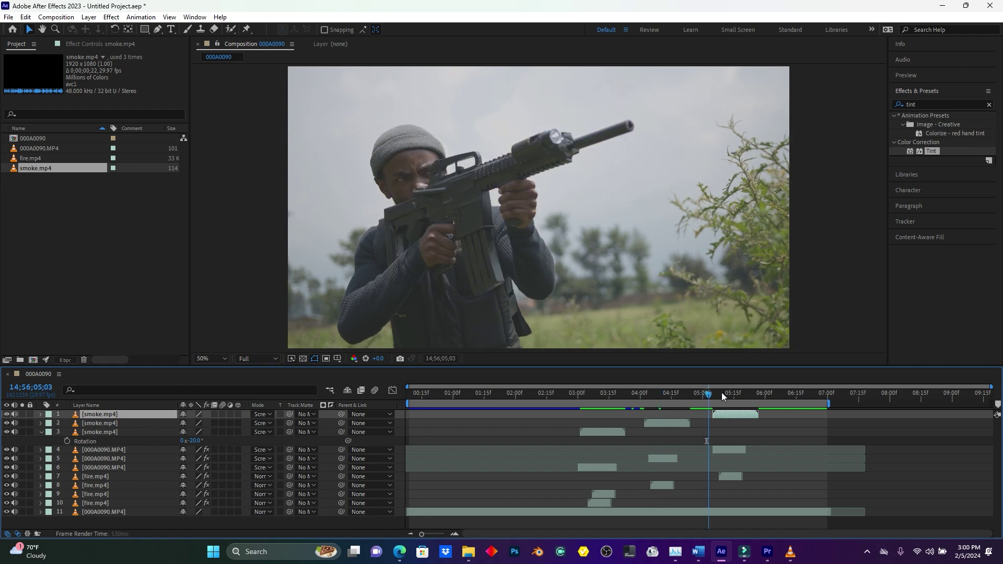
{"action": "left_click_drag", "start_coordinate": [708, 393], "coordinate": [730, 395]}
{"action": "mouse_move", "coordinate": [683, 105]}
{"action": "left_mouse_down"}
{"action": "mouse_move", "coordinate": [695, 105]}
{"action": "mouse_move", "coordinate": [693, 115]}
{"action": "left_mouse_up"}
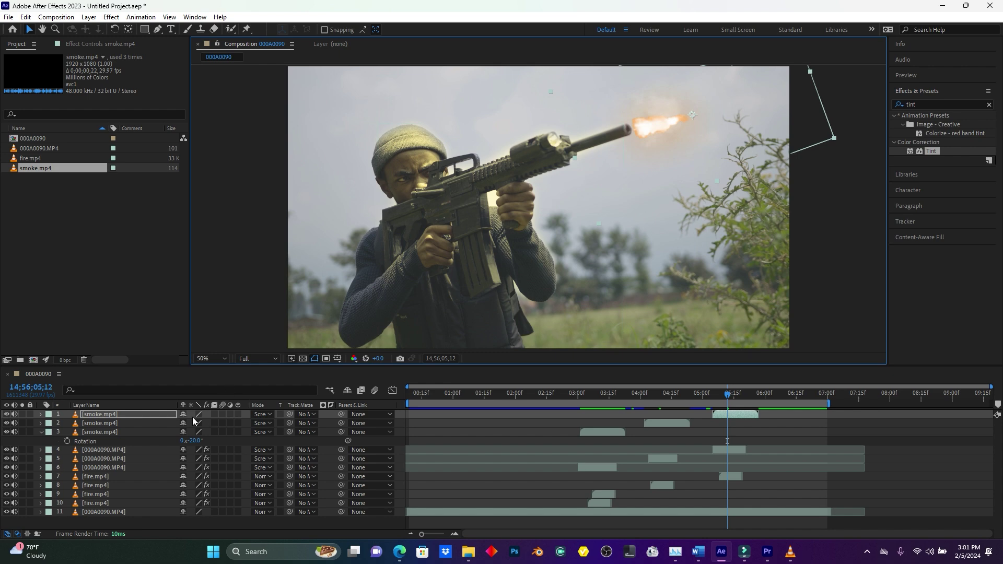
{"action": "key", "text": "r"}
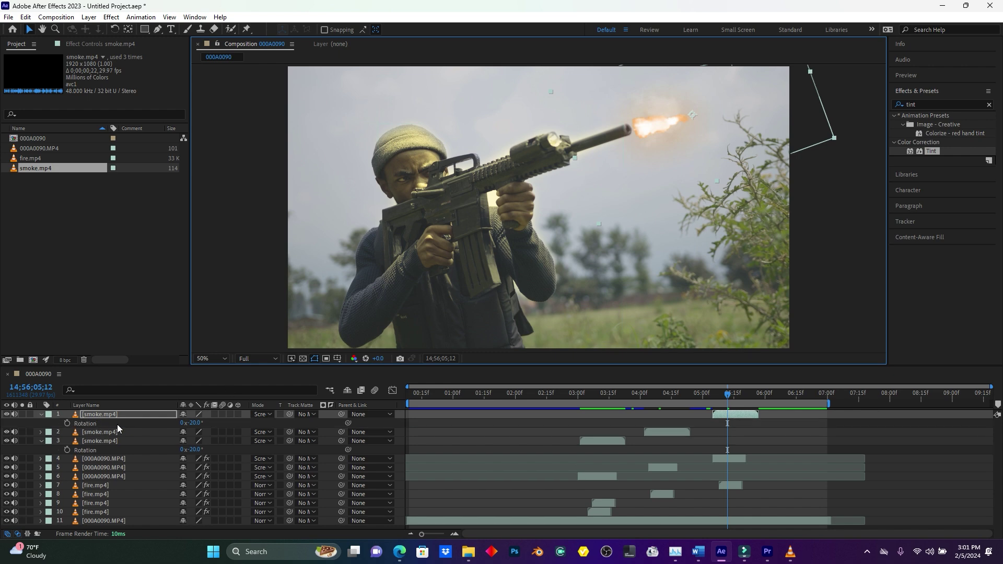
{"action": "left_click_drag", "start_coordinate": [195, 424], "coordinate": [198, 423]}
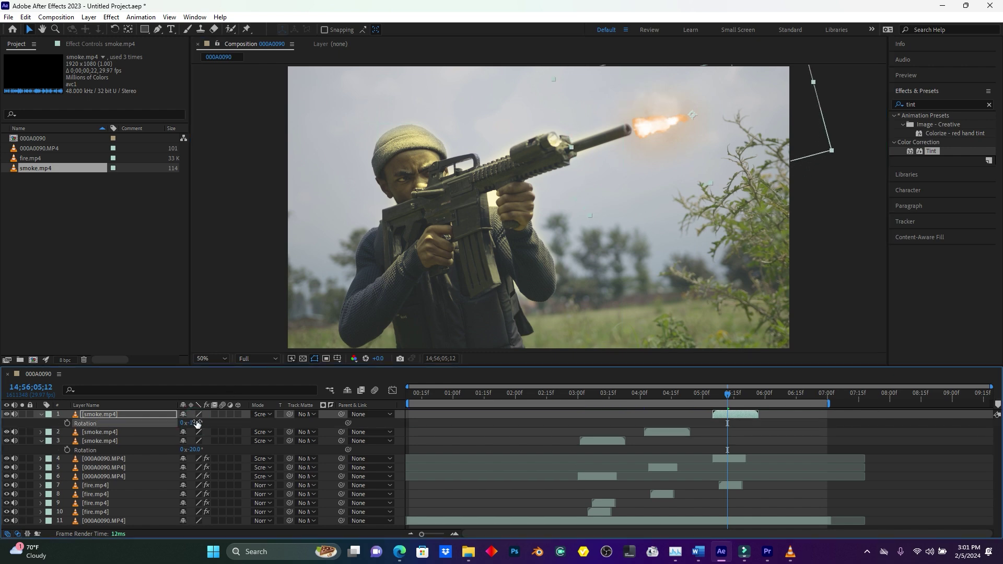
Play back the composition from near its start to review the flashes and smoke on all bursts.
{"action": "left_click", "coordinate": [490, 395]}
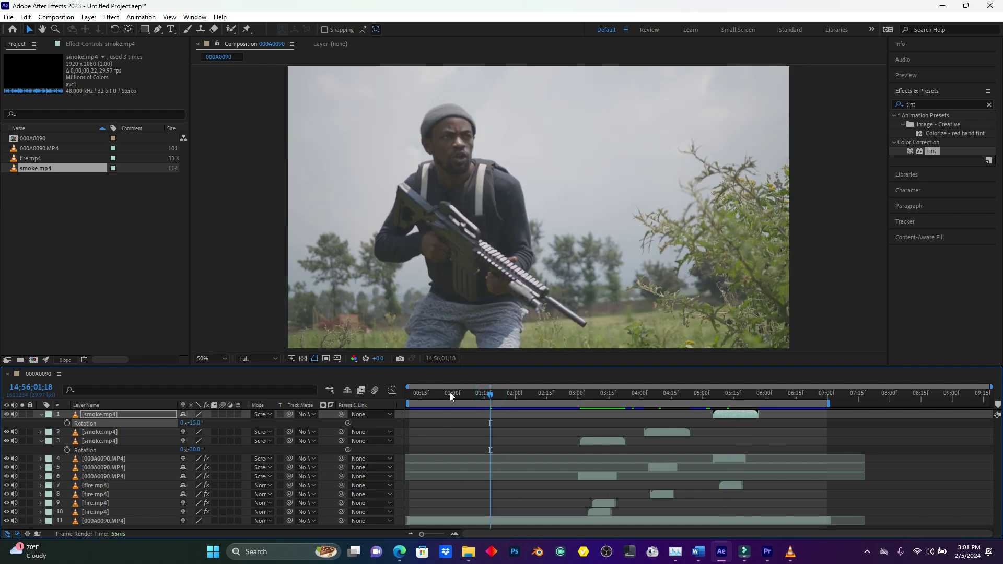
{"action": "left_click_drag", "start_coordinate": [448, 393], "coordinate": [387, 445]}
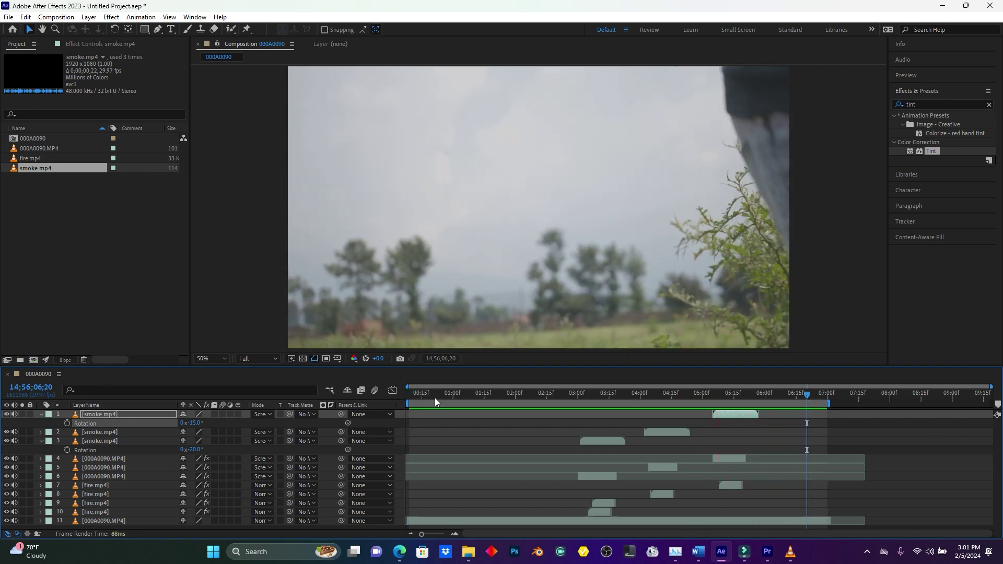
{"action": "key", "text": "space"}
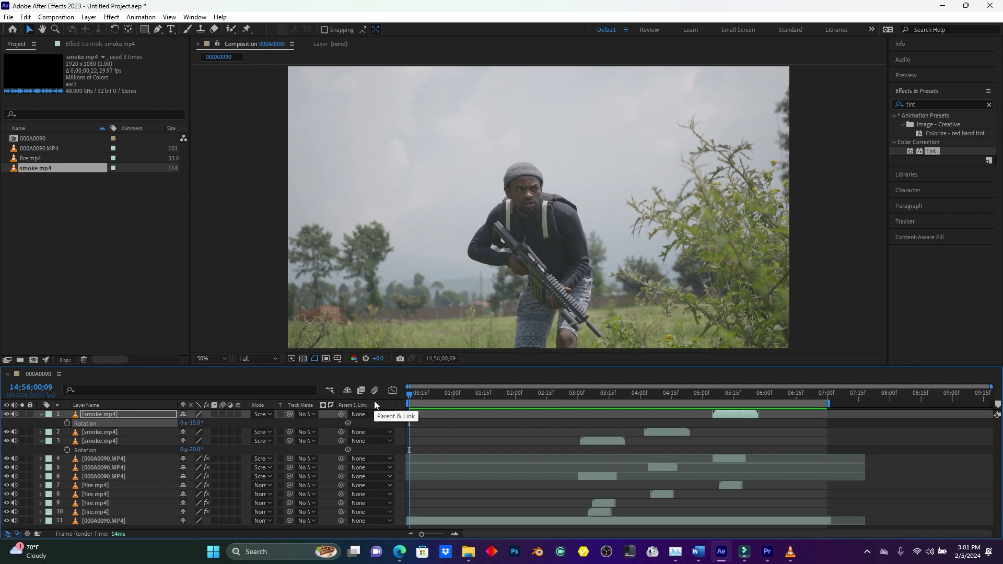
{"action": "key", "text": "space"}
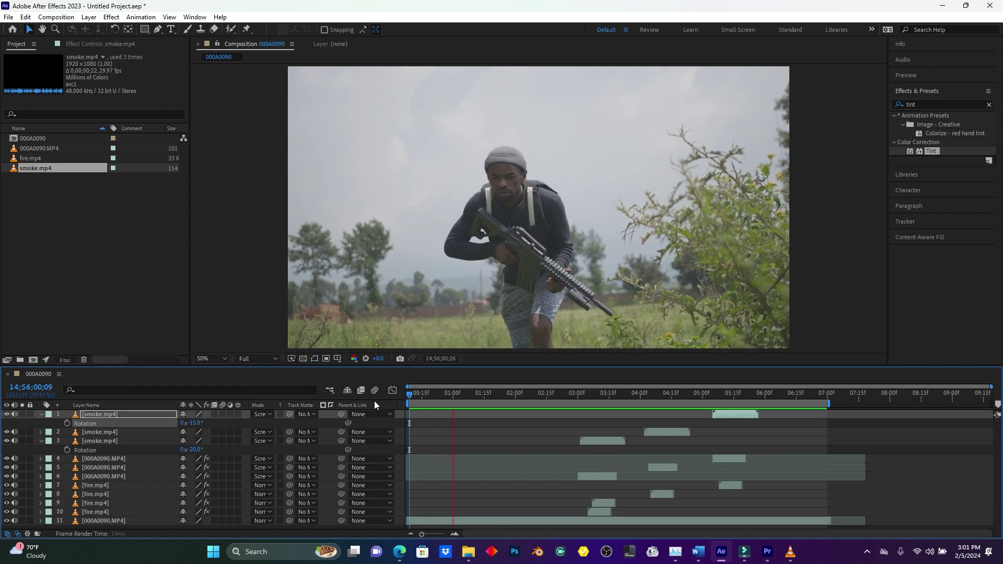